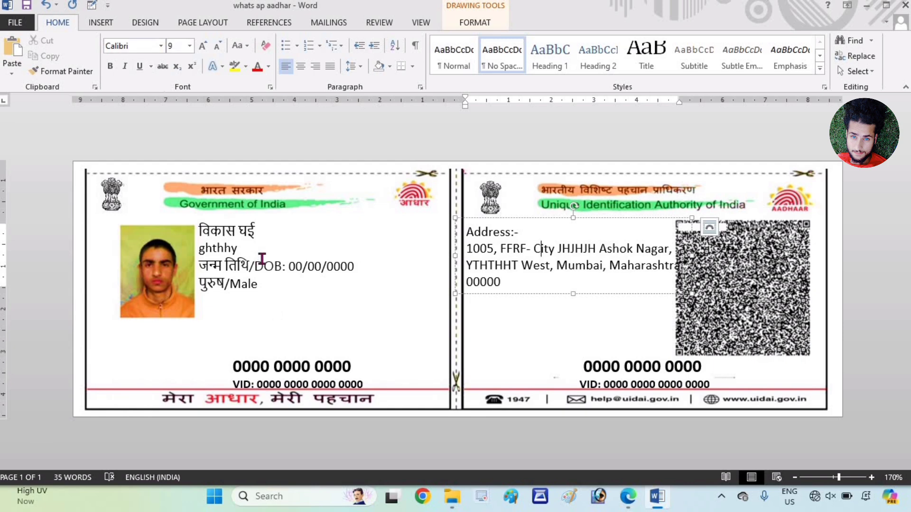
- Select the existing Aadhaar card's text boxes and picture in turn to inspect them
{"action": "left_click", "coordinate": [190, 254]}
{"action": "left_click", "coordinate": [163, 241]}
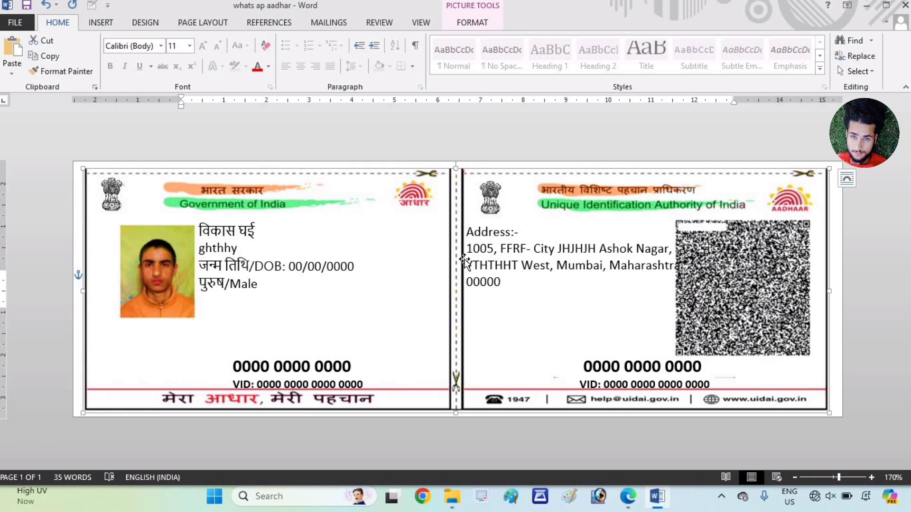
{"action": "double_click", "coordinate": [535, 248]}
{"action": "left_click", "coordinate": [222, 268]}
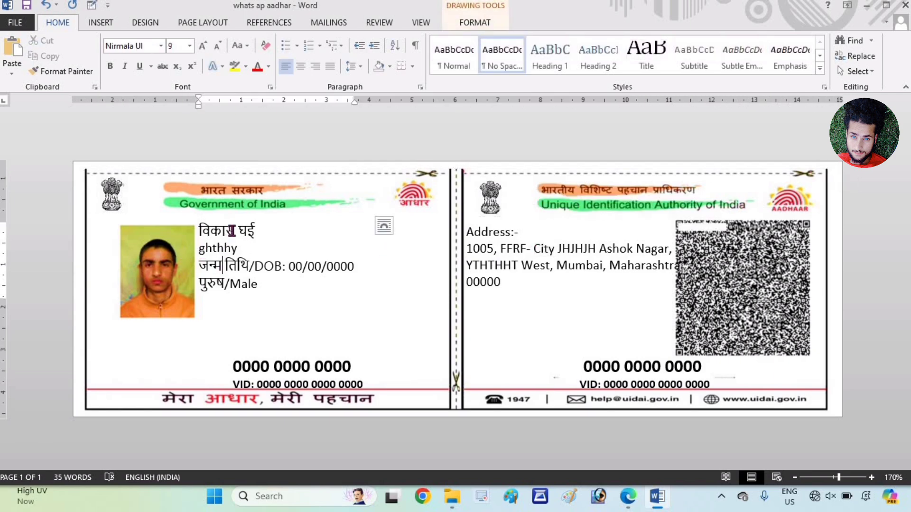
{"action": "left_click", "coordinate": [250, 266]}
{"action": "left_click", "coordinate": [357, 306]}
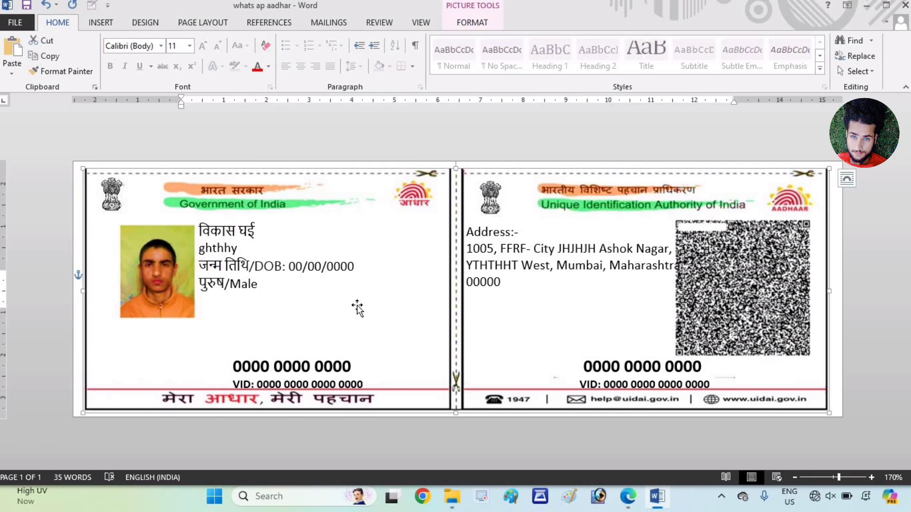
{"action": "left_click", "coordinate": [290, 252]}
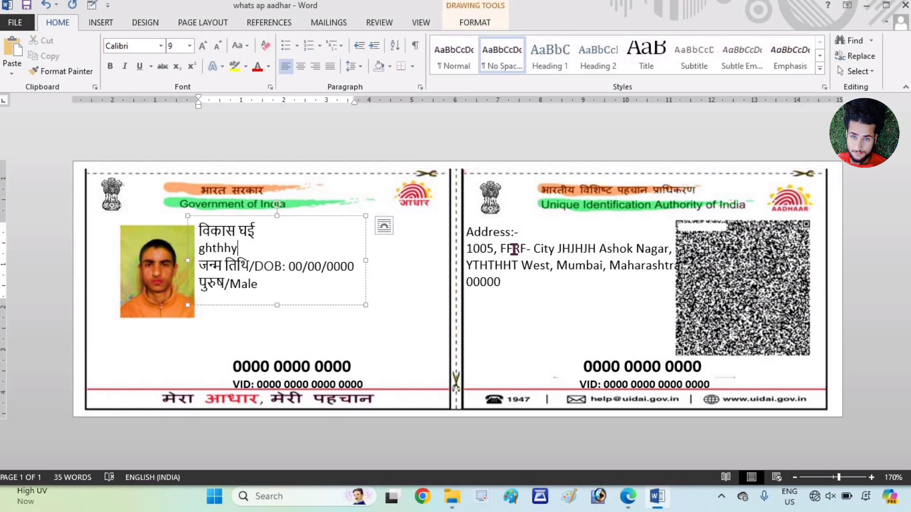
{"action": "left_click", "coordinate": [368, 206]}
{"action": "left_click", "coordinate": [222, 280]}
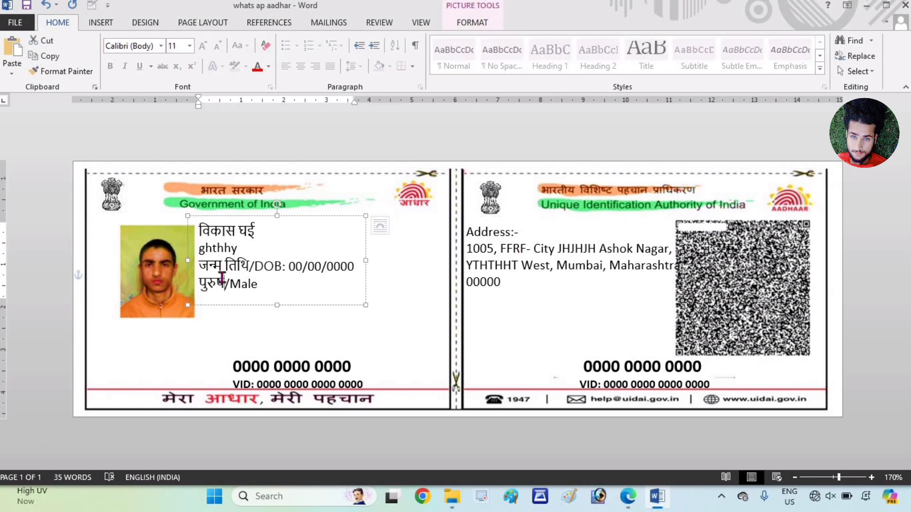
{"action": "left_click", "coordinate": [302, 366]}
{"action": "left_click", "coordinate": [553, 258]}
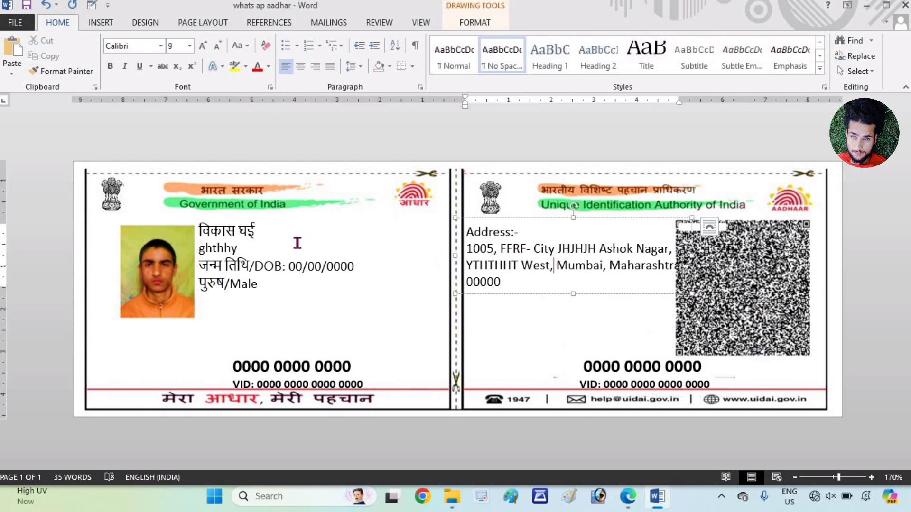
{"action": "left_click", "coordinate": [295, 240]}
{"action": "left_click", "coordinate": [275, 385]}
{"action": "left_click", "coordinate": [237, 248]}
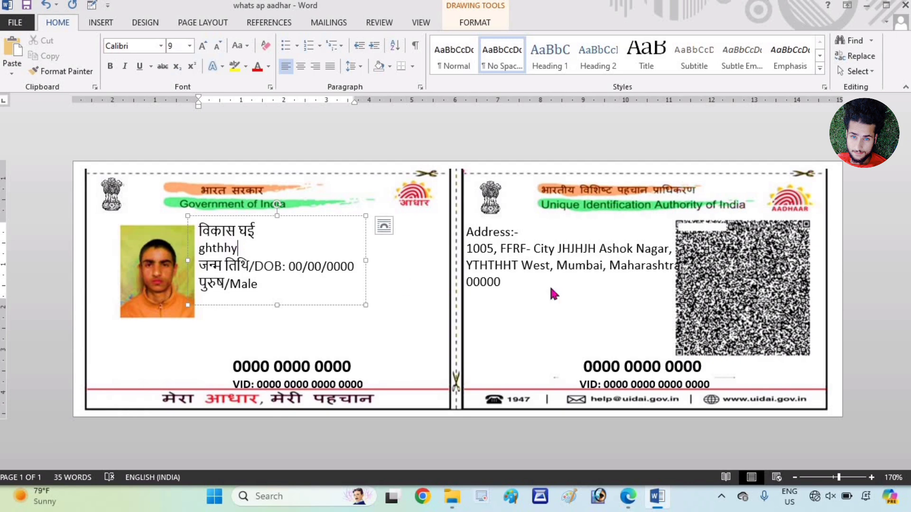
{"action": "left_click", "coordinate": [562, 248]}
{"action": "left_click", "coordinate": [642, 368]}
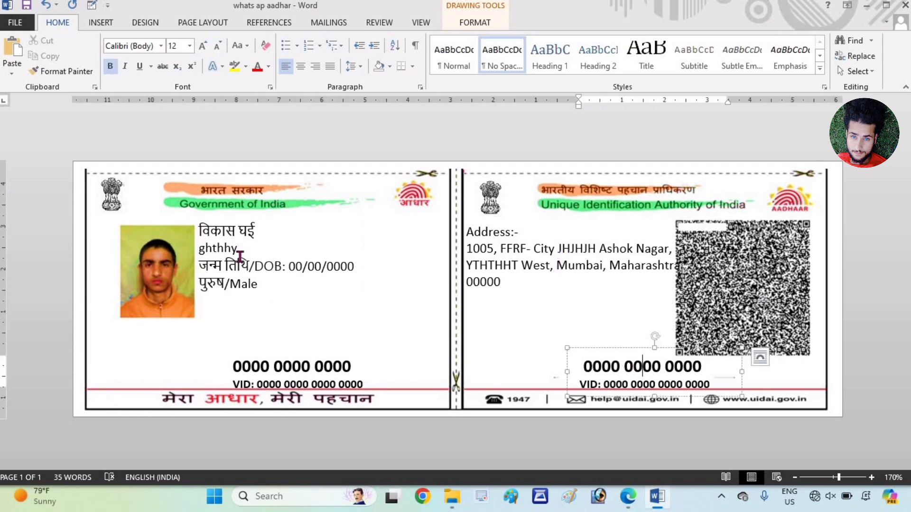
{"action": "left_click", "coordinate": [301, 266]}
{"action": "left_click", "coordinate": [733, 335]}
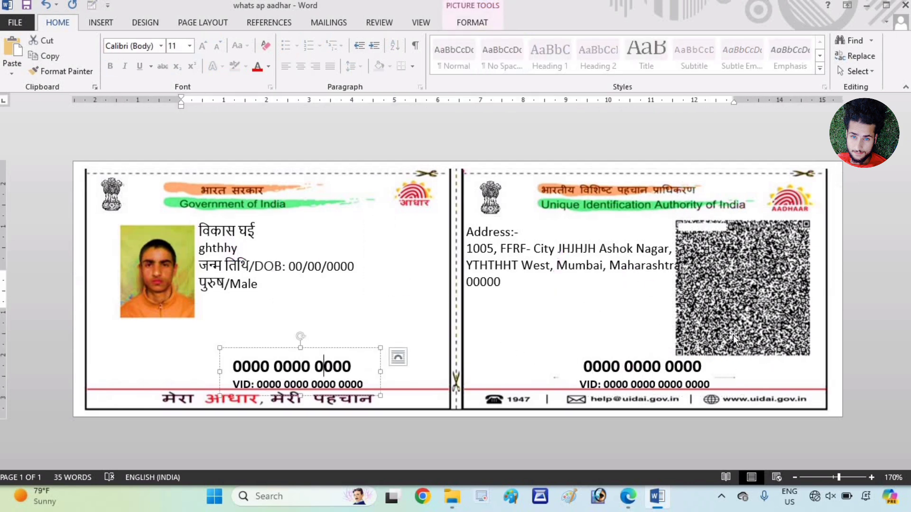
{"action": "left_click", "coordinate": [110, 293]}
{"action": "double_click", "coordinate": [203, 268]}
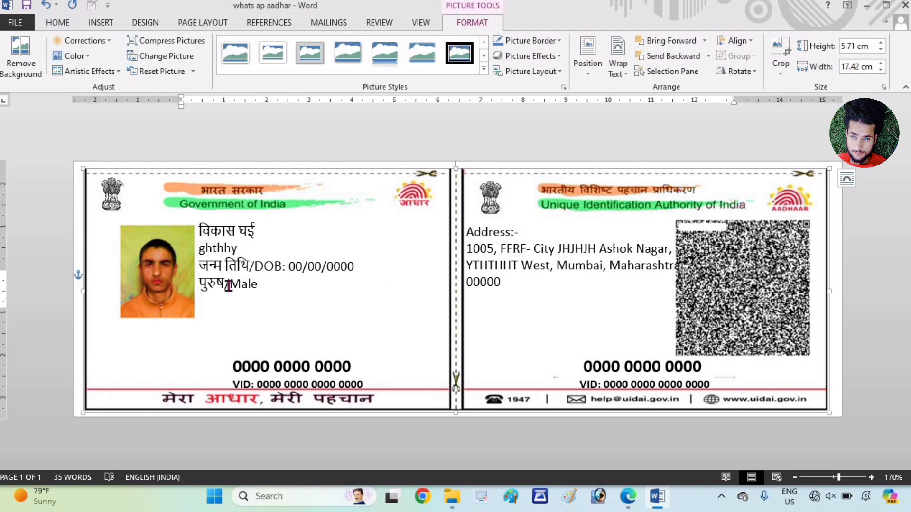
{"action": "left_click", "coordinate": [354, 325]}
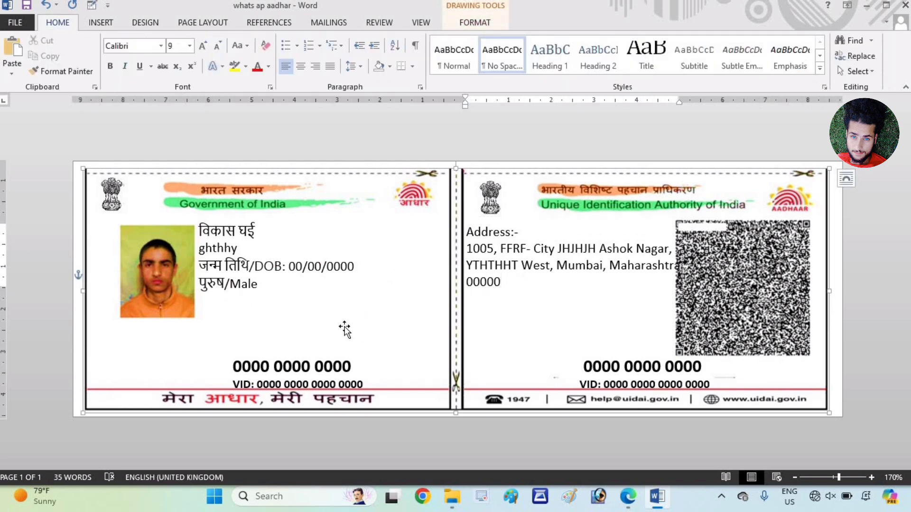
{"action": "left_click", "coordinate": [346, 329]}
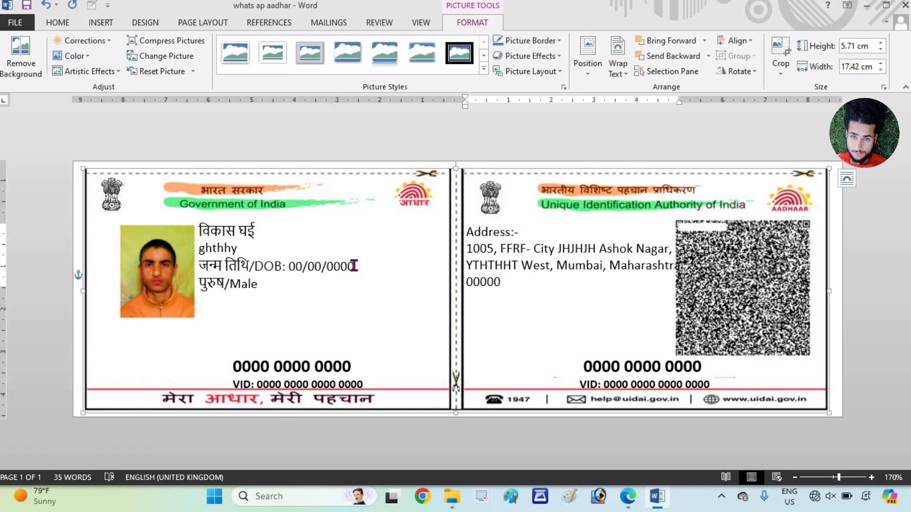
{"action": "left_click", "coordinate": [456, 251]}
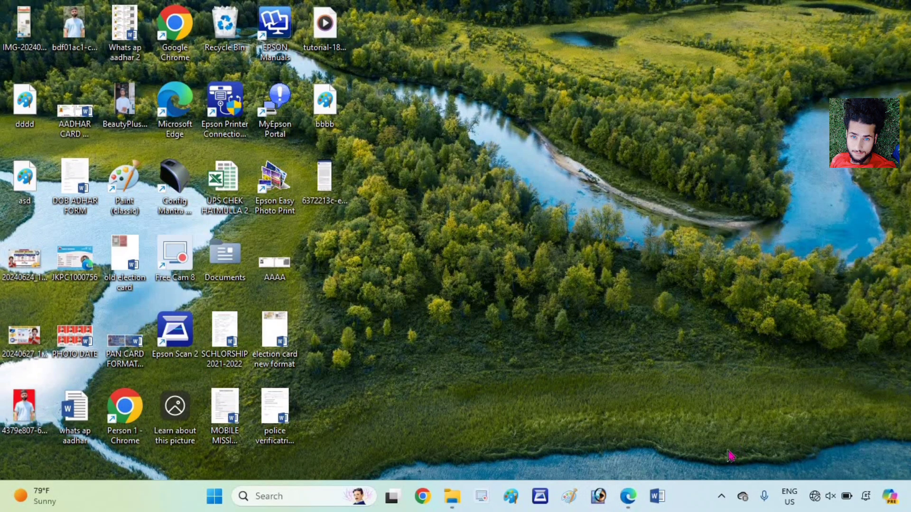
- Launch Word, create a blank document and set the zoom to 140%
{"action": "left_click", "coordinate": [657, 497]}
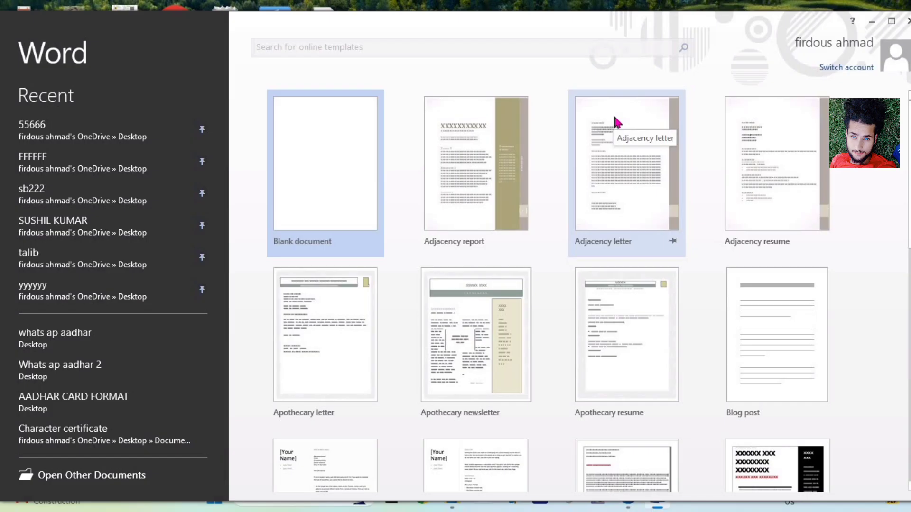
{"action": "left_click", "coordinate": [298, 127]}
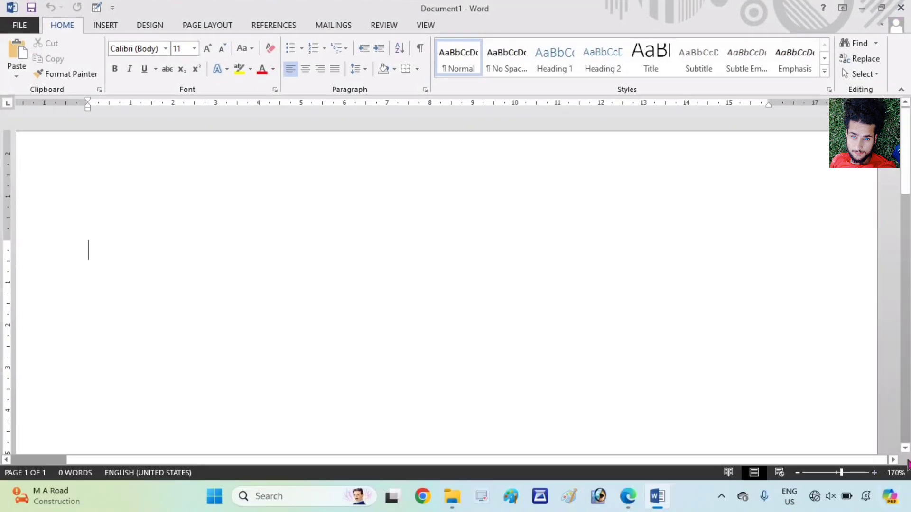
{"action": "left_click", "coordinate": [798, 473]}
{"action": "left_click", "coordinate": [797, 473]}
{"action": "left_click", "coordinate": [797, 473]}
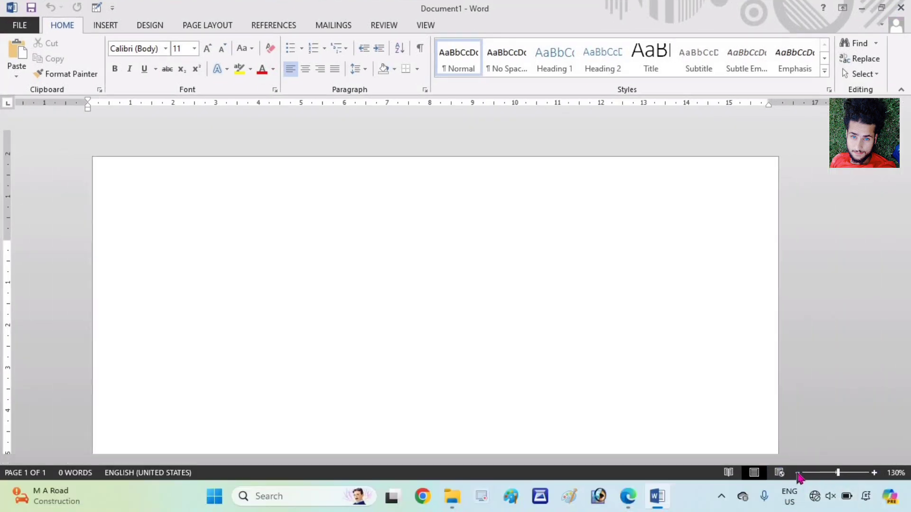
{"action": "left_click", "coordinate": [797, 473]}
{"action": "left_click", "coordinate": [874, 473]}
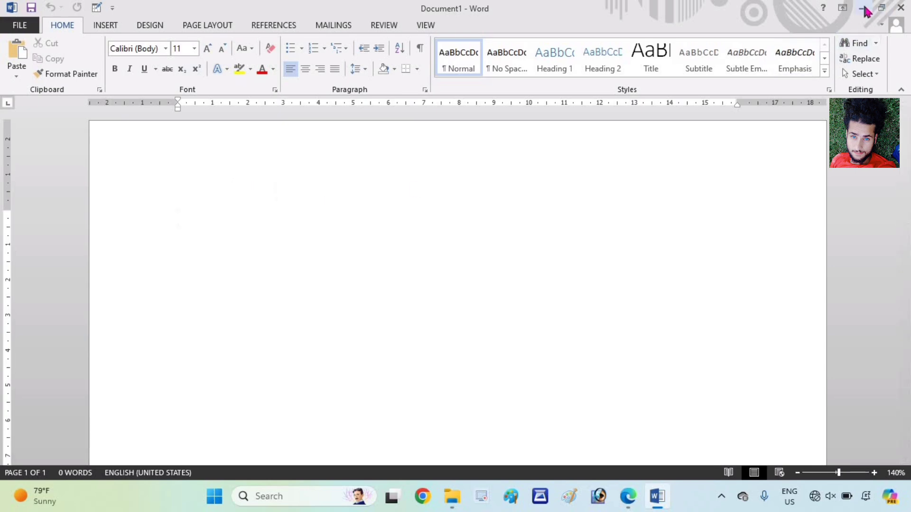
- Minimise Word with Windows+D to show the desktop
{"action": "key", "text": "super+d"}
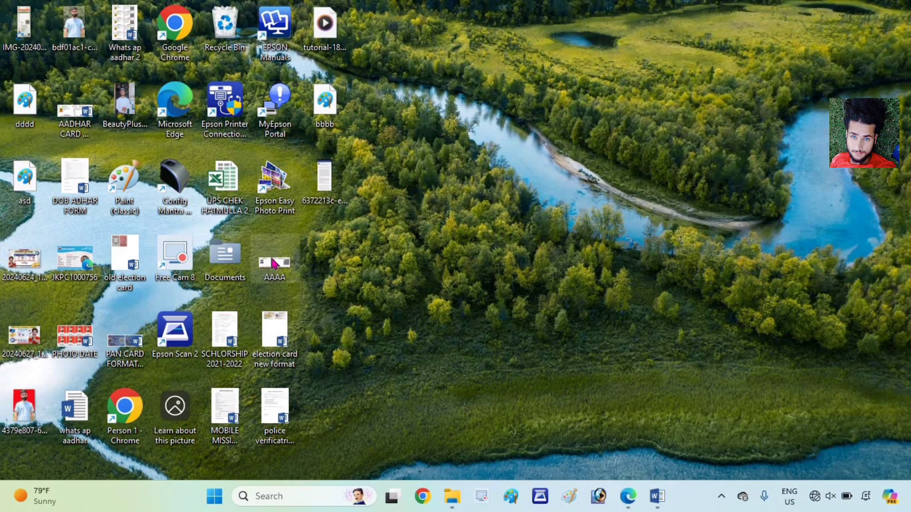
- Restore Word, paste the blank Aadhaar card template image and select it
{"action": "left_click", "coordinate": [657, 496]}
{"action": "key", "text": "ctrl+v"}
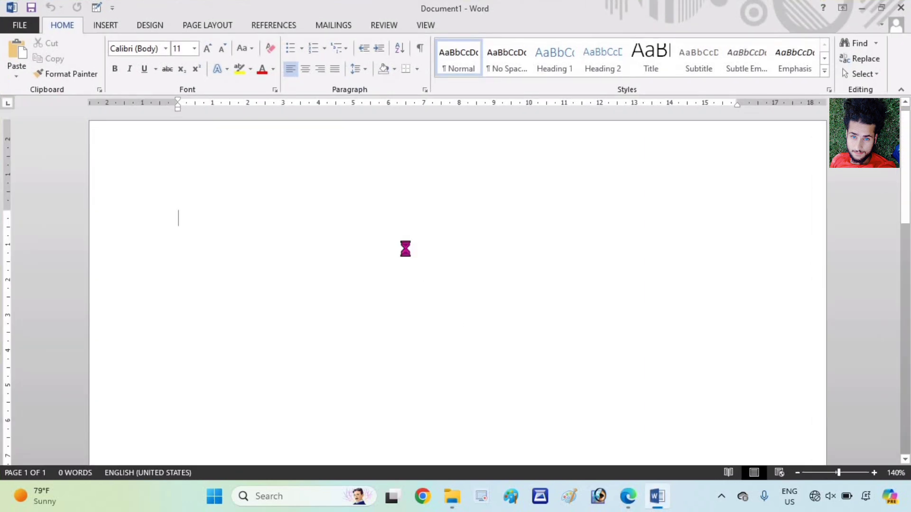
{"action": "left_click", "coordinate": [390, 259]}
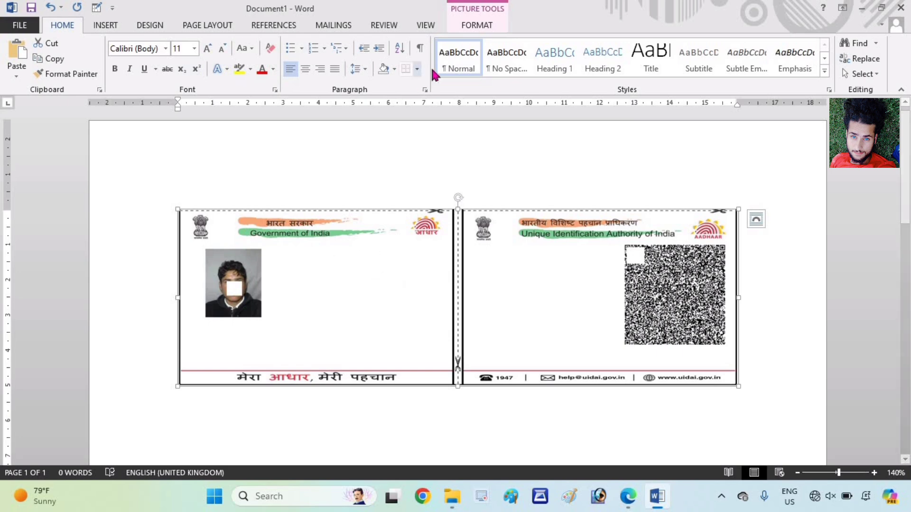
- Set the card picture to In Front of Text wrapping and move it toward the page top
{"action": "left_click", "coordinate": [477, 26]}
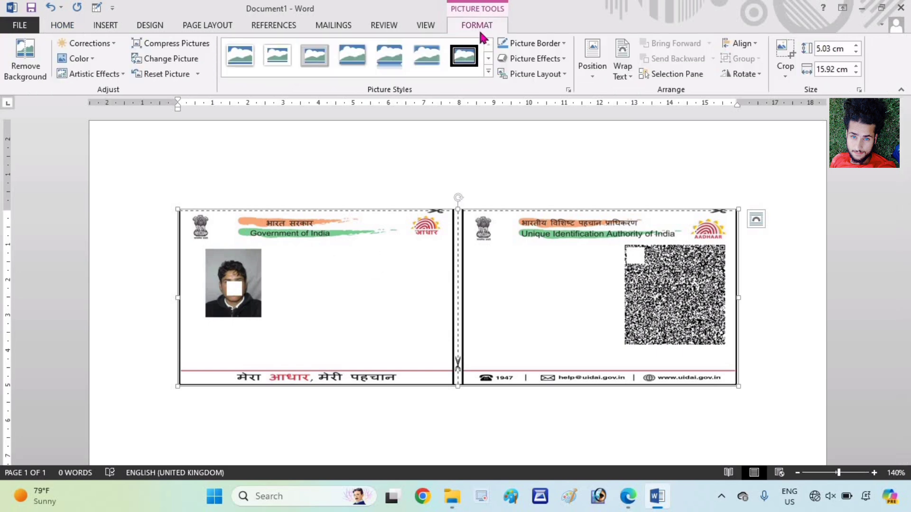
{"action": "left_click", "coordinate": [622, 66]}
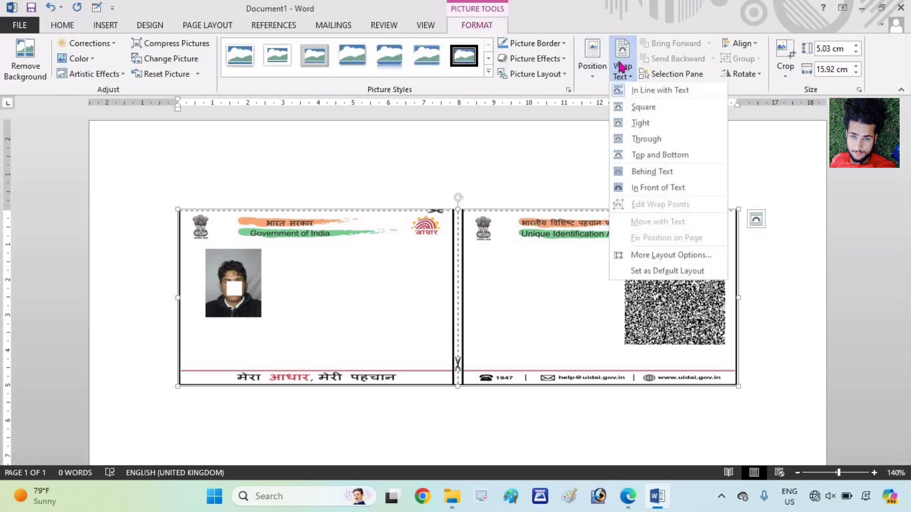
{"action": "left_click", "coordinate": [697, 189]}
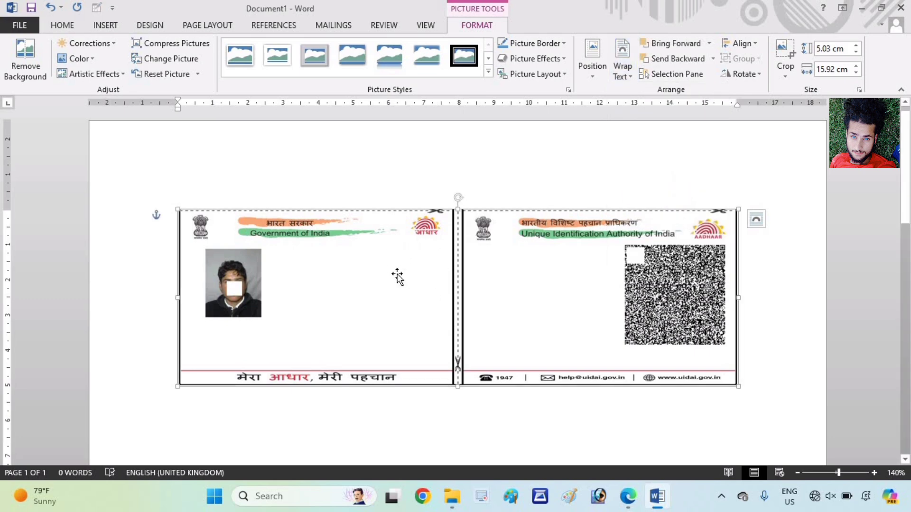
{"action": "left_click_drag", "start_coordinate": [437, 249], "coordinate": [410, 183]}
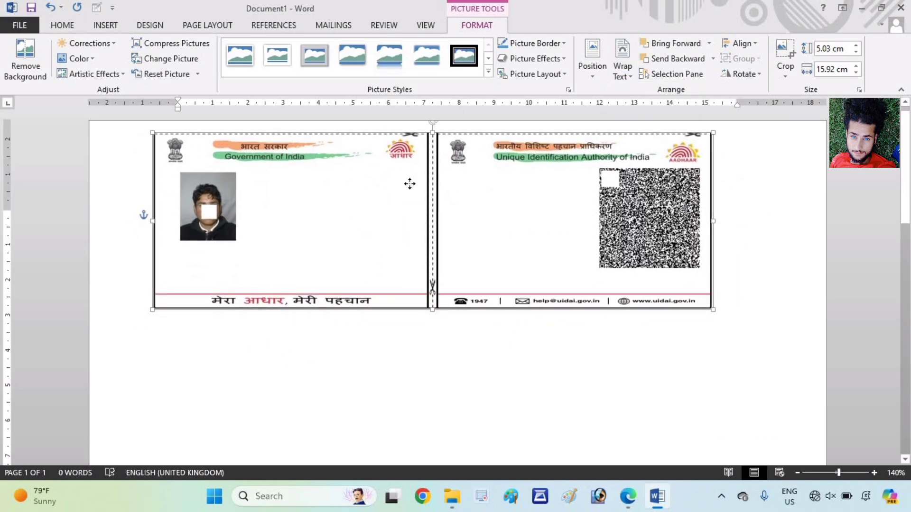
{"action": "key", "text": "ctrl+z"}
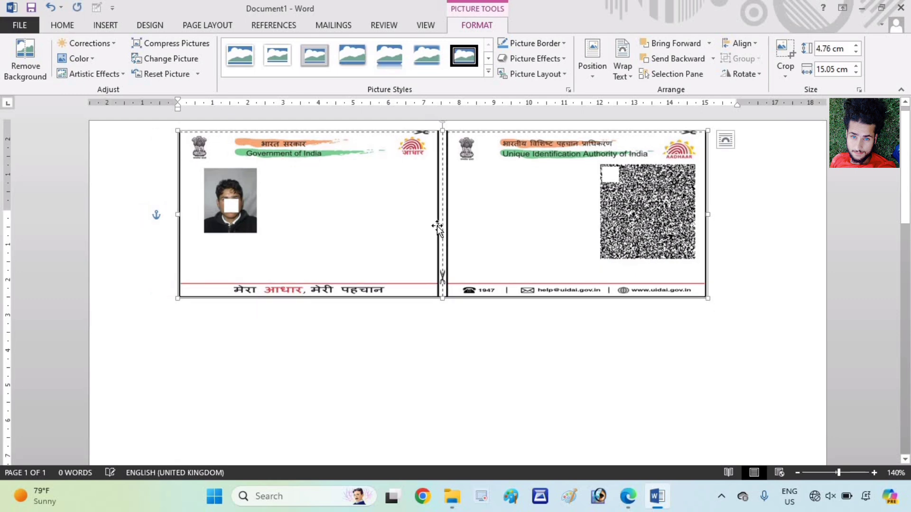
{"action": "left_click_drag", "start_coordinate": [437, 227], "coordinate": [437, 229]}
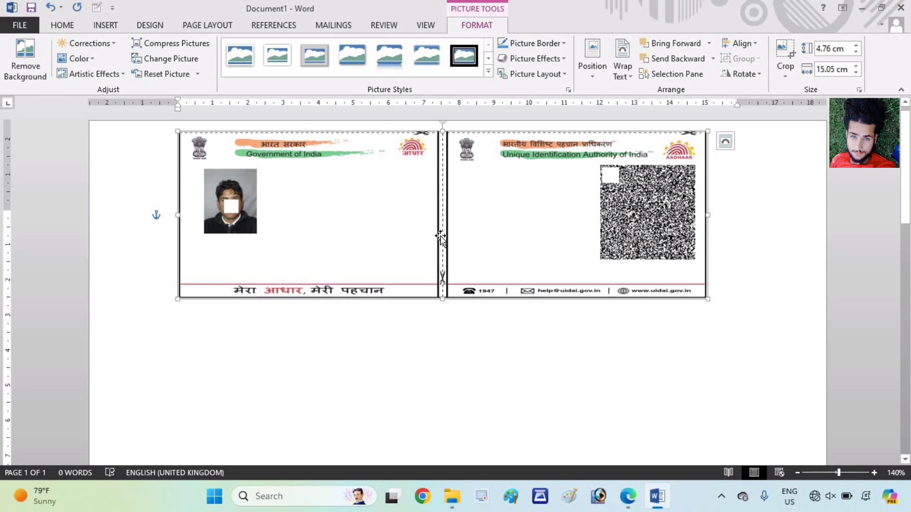
{"action": "left_click", "coordinate": [428, 315]}
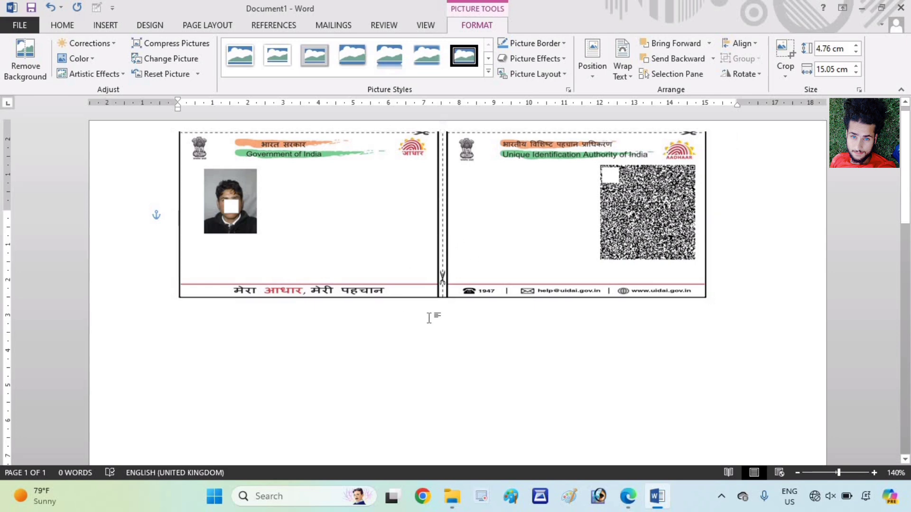
{"action": "left_click", "coordinate": [455, 238]}
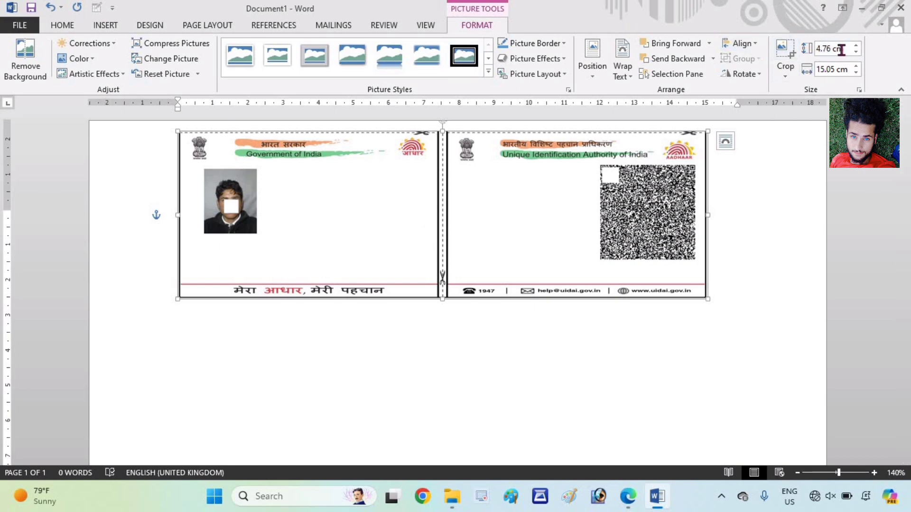
- Set the card picture height to 5.5 cm and settle it at the page top
{"action": "left_click_drag", "start_coordinate": [841, 49], "coordinate": [815, 54]}
{"action": "type", "text": "5"}
{"action": "key", "text": "Return"}
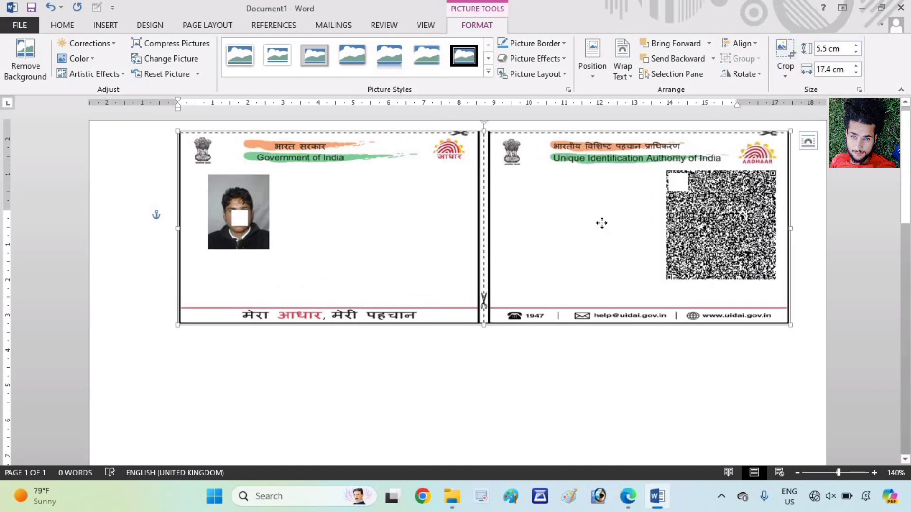
{"action": "left_click_drag", "start_coordinate": [581, 219], "coordinate": [581, 220]}
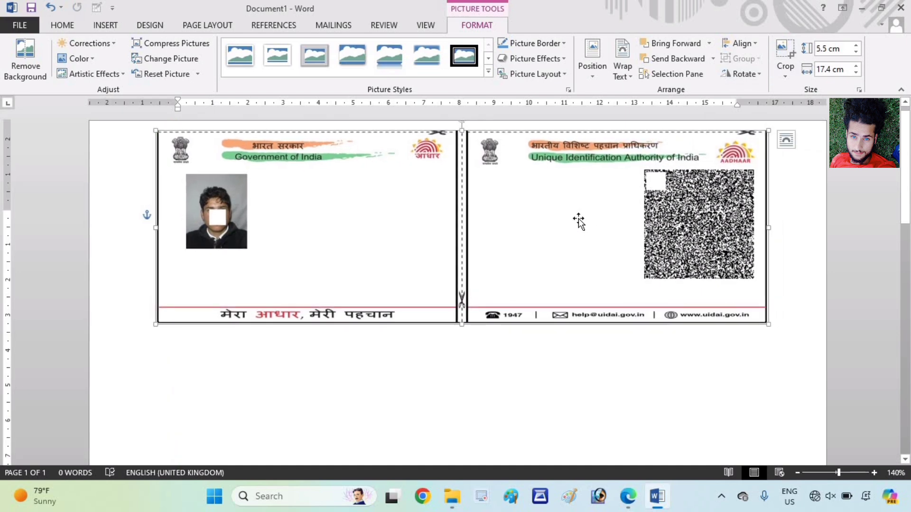
{"action": "left_click", "coordinate": [476, 360]}
{"action": "left_click", "coordinate": [447, 194]}
{"action": "left_click", "coordinate": [437, 361]}
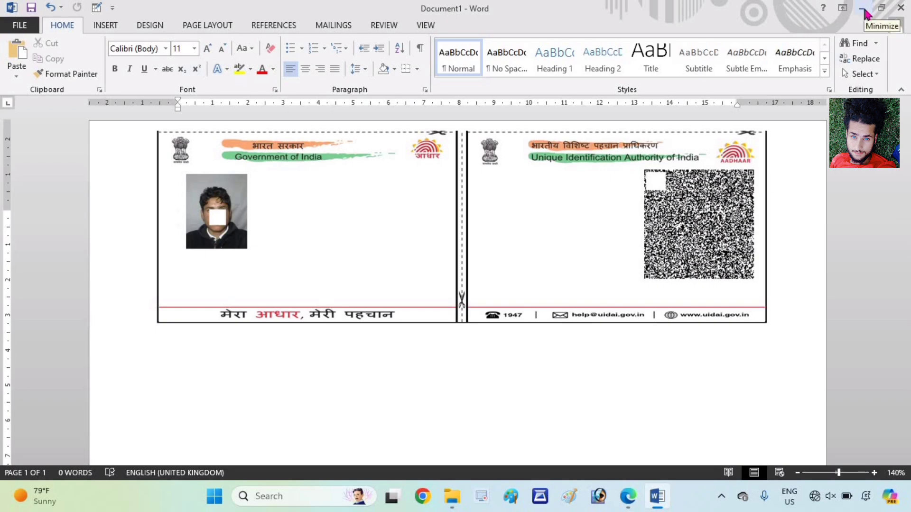
- Switch to the desktop and back, then paste the card front image below the template
{"action": "left_click", "coordinate": [865, 14]}
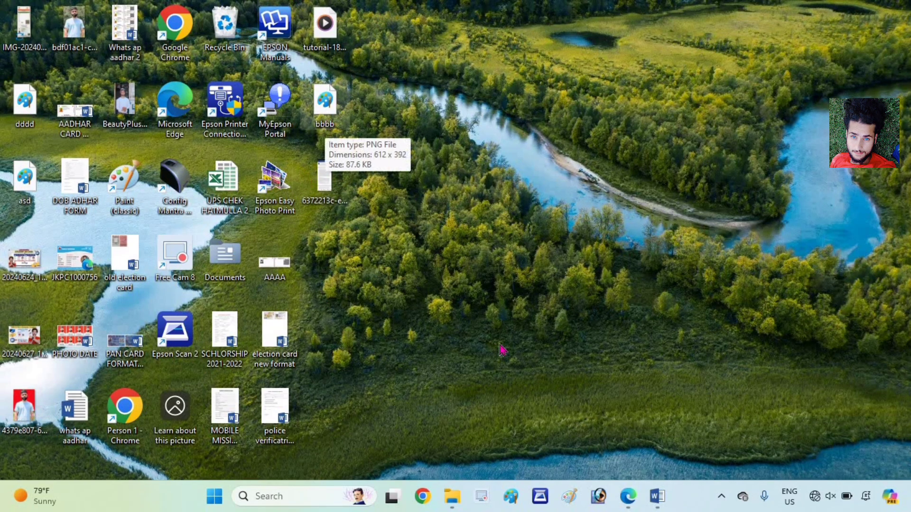
{"action": "left_click", "coordinate": [657, 496]}
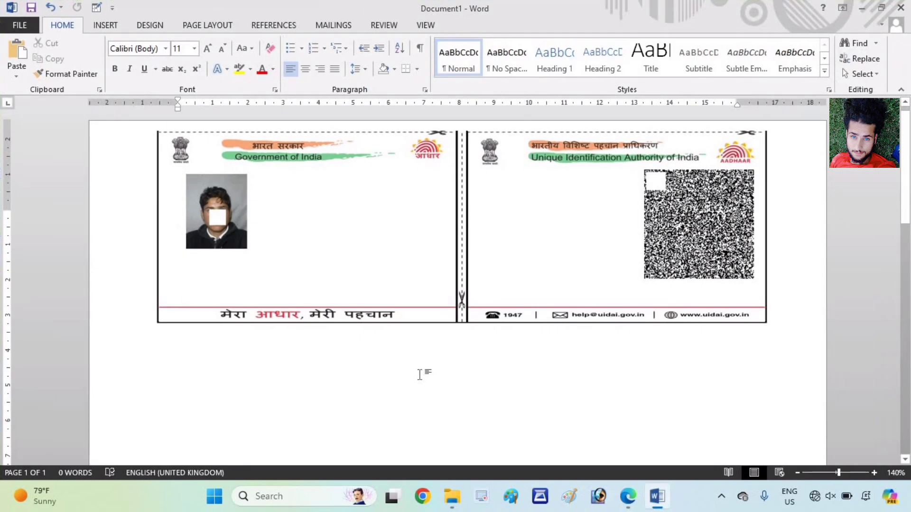
{"action": "left_click", "coordinate": [633, 242]}
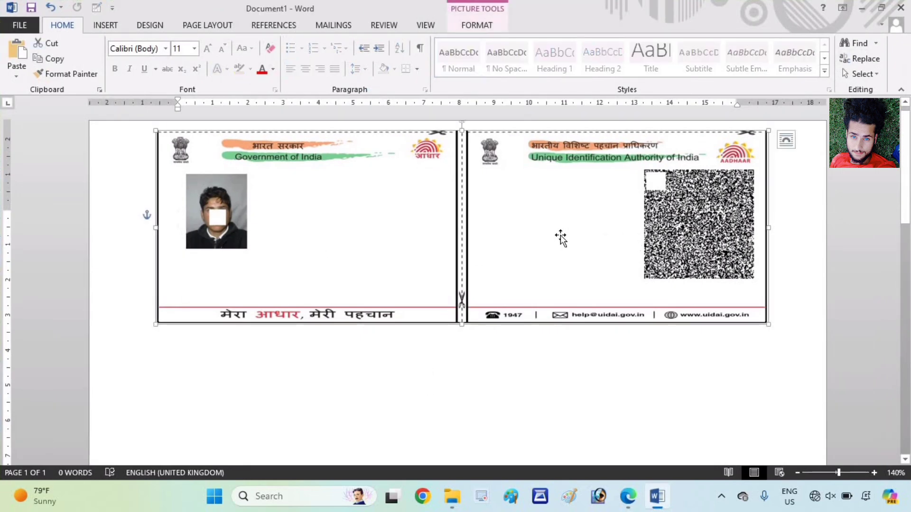
{"action": "left_click", "coordinate": [419, 378]}
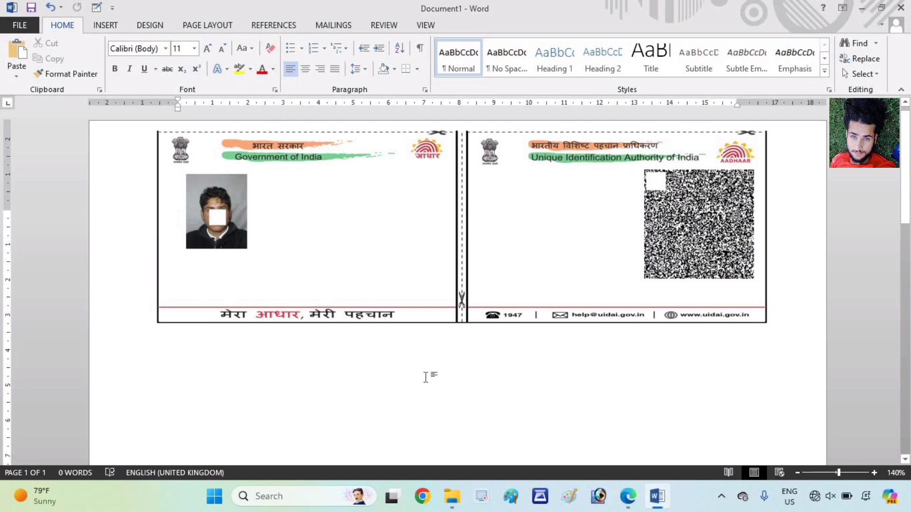
{"action": "key", "text": "ctrl+v"}
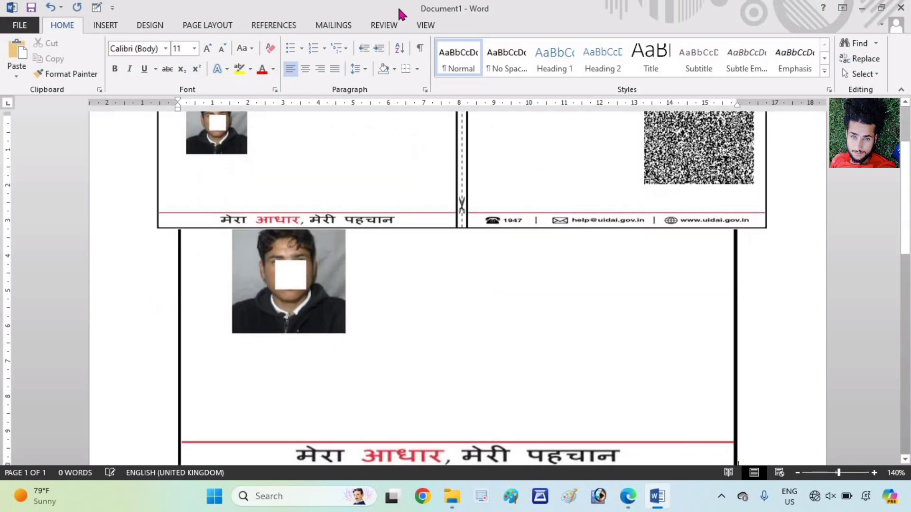
- Make the pasted front image float in front of text and set its height to 5.5 cm
{"action": "left_click", "coordinate": [474, 25]}
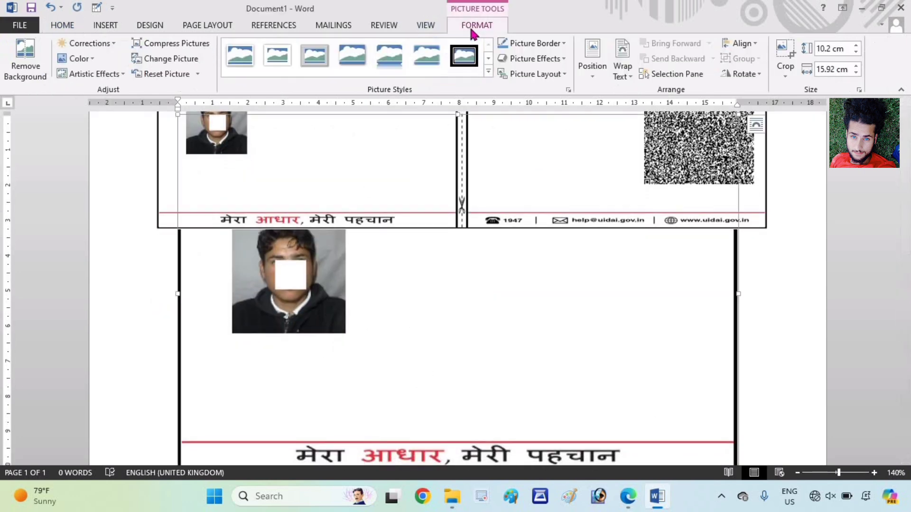
{"action": "left_click", "coordinate": [638, 60]}
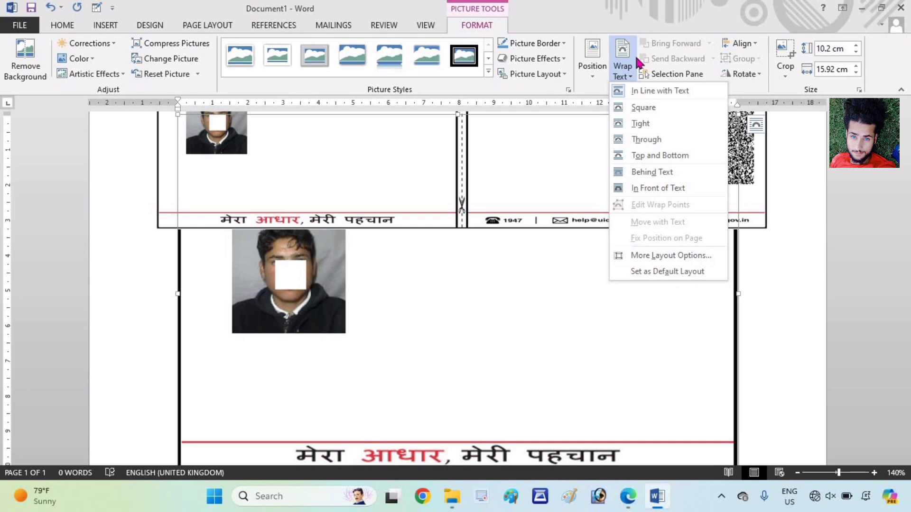
{"action": "left_click", "coordinate": [657, 187]}
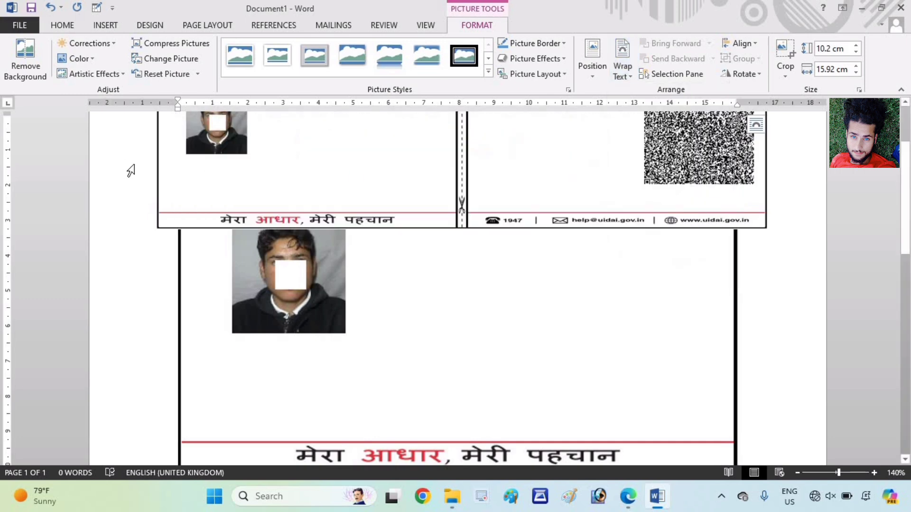
{"action": "mouse_move", "coordinate": [470, 307]}
{"action": "left_mouse_down"}
{"action": "mouse_move", "coordinate": [501, 327]}
{"action": "mouse_move", "coordinate": [282, 283]}
{"action": "left_mouse_up"}
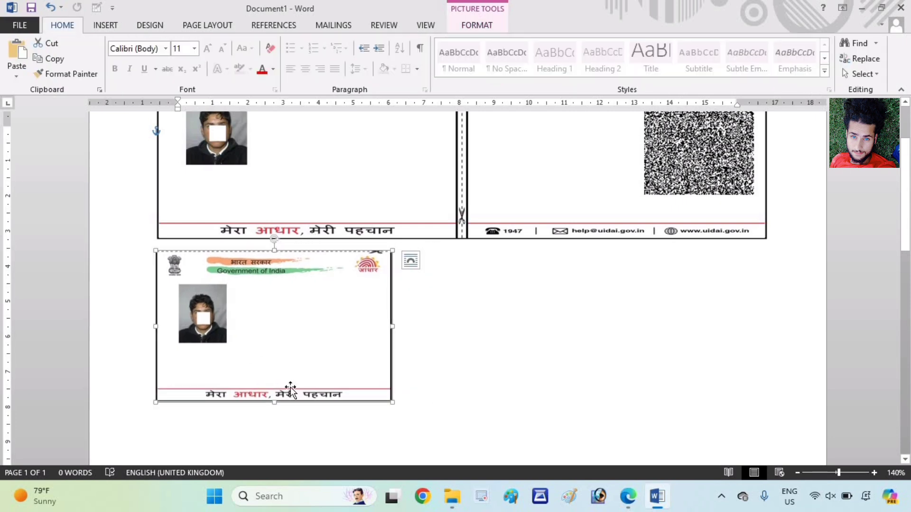
{"action": "left_click", "coordinate": [484, 26]}
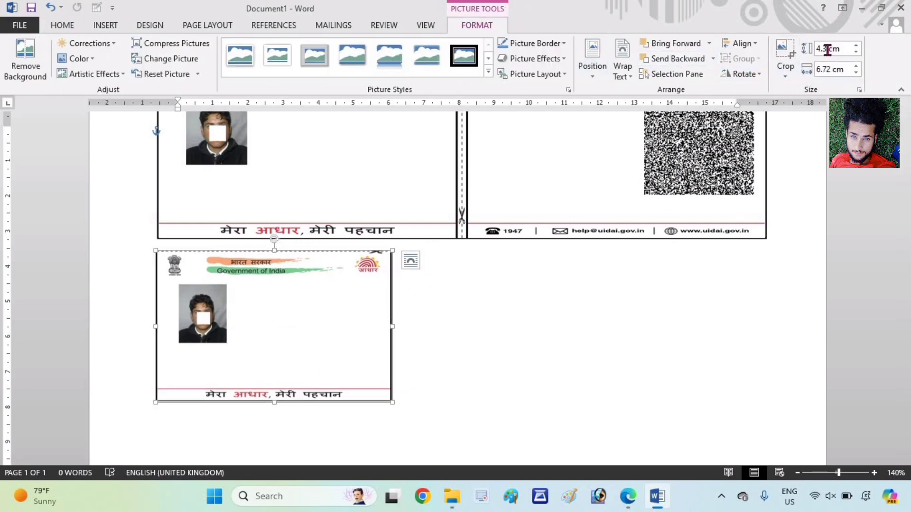
{"action": "left_click", "coordinate": [846, 49]}
{"action": "type", "text": "5"}
{"action": "key", "text": "Return"}
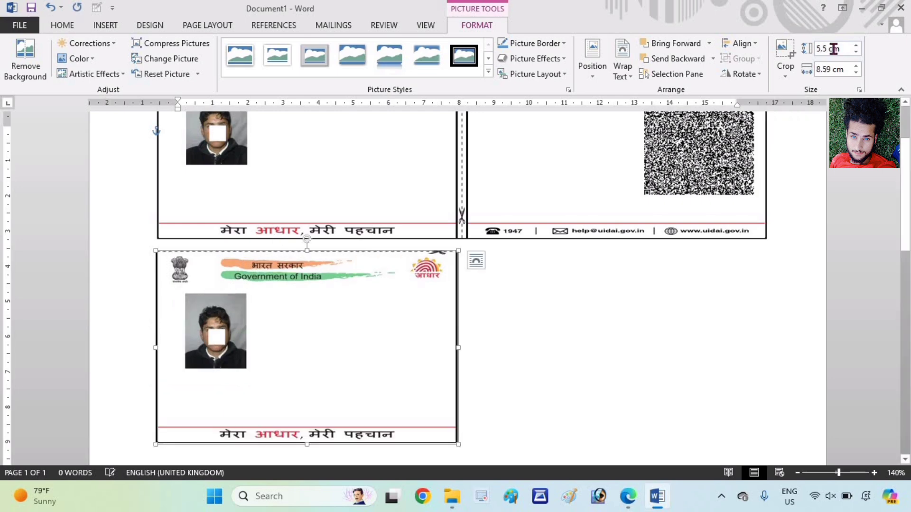
- Reposition the extra front image below the first card, then delete it
{"action": "left_click", "coordinate": [491, 358]}
{"action": "mouse_move", "coordinate": [360, 322]}
{"action": "left_mouse_down"}
{"action": "mouse_move", "coordinate": [379, 197]}
{"action": "mouse_move", "coordinate": [356, 348]}
{"action": "left_mouse_up"}
{"action": "left_click", "coordinate": [387, 319]}
{"action": "left_click", "coordinate": [387, 319]}
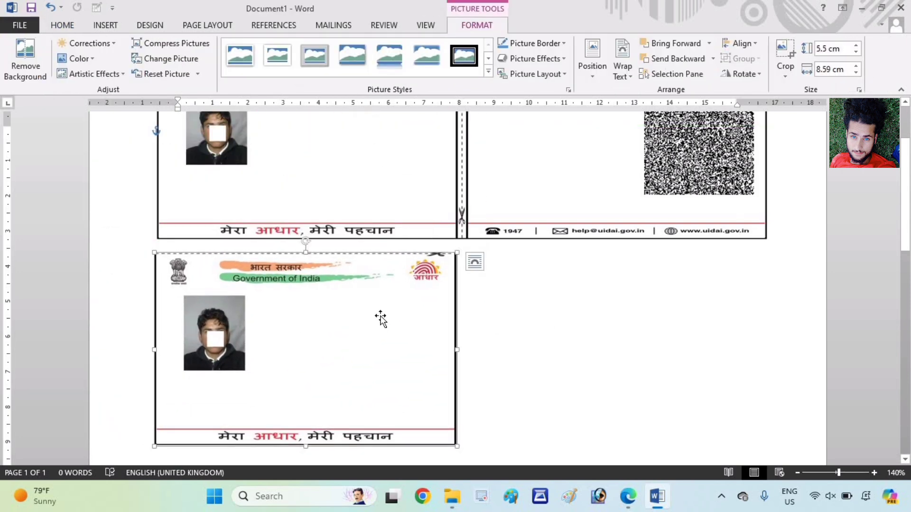
{"action": "left_click_drag", "start_coordinate": [413, 301], "coordinate": [323, 319]}
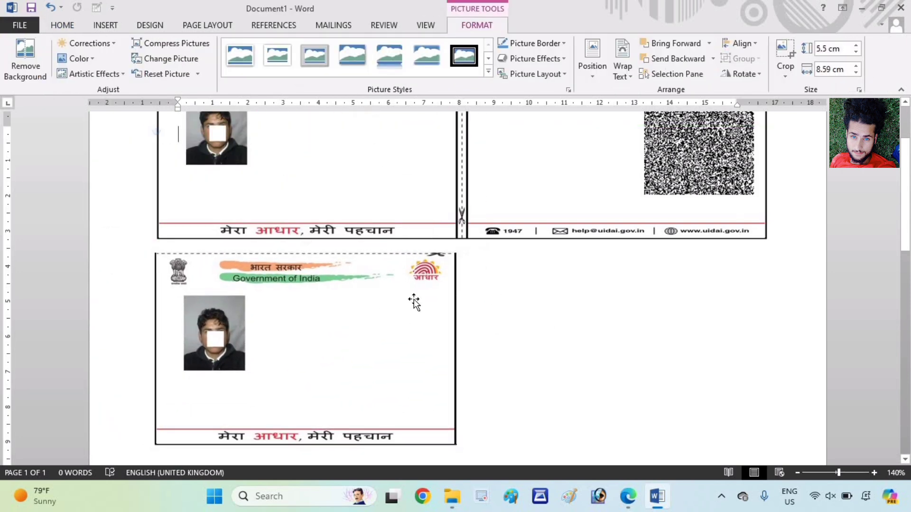
{"action": "left_click", "coordinate": [533, 332]}
{"action": "left_click", "coordinate": [322, 345]}
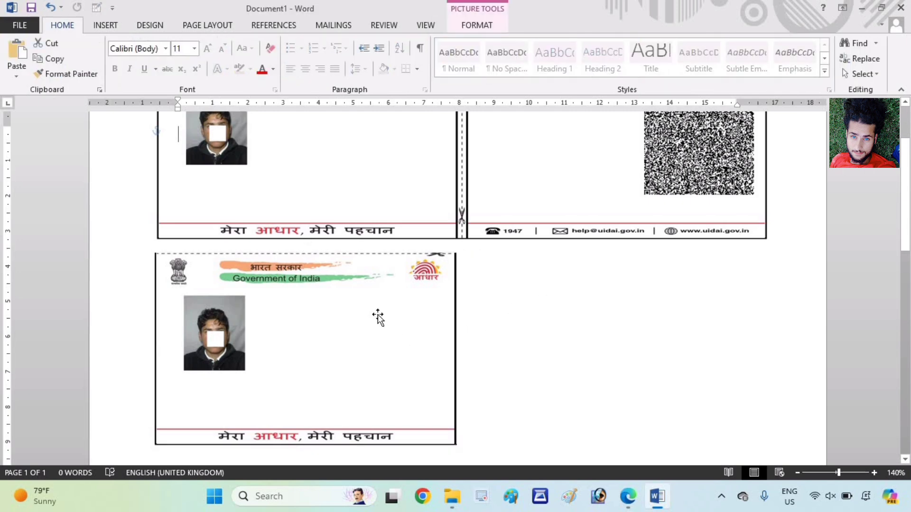
{"action": "left_click_drag", "start_coordinate": [377, 317], "coordinate": [398, 327]}
{"action": "left_click", "coordinate": [399, 327]}
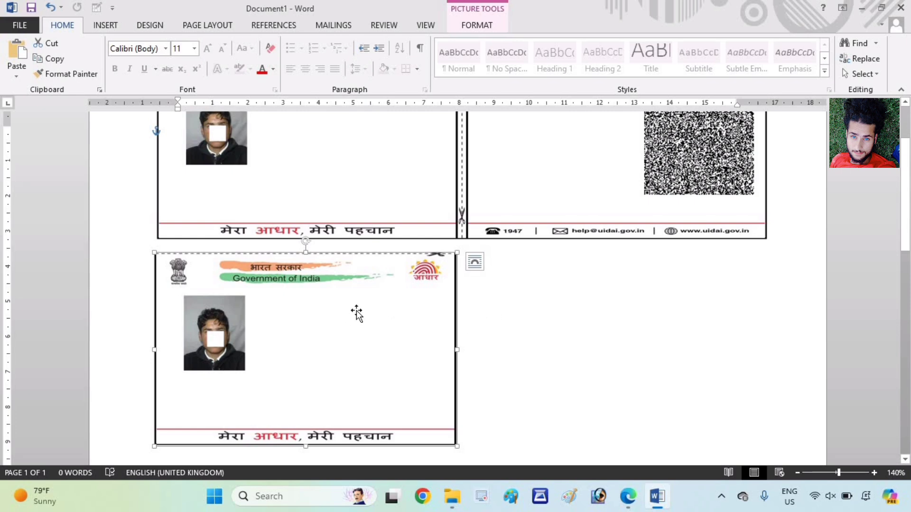
{"action": "key", "text": "Delete"}
- Bring the card picture into view and zoom in to 160%
{"action": "scroll", "coordinate": [396, 258], "scroll_direction": "up", "scroll_amount": 3}
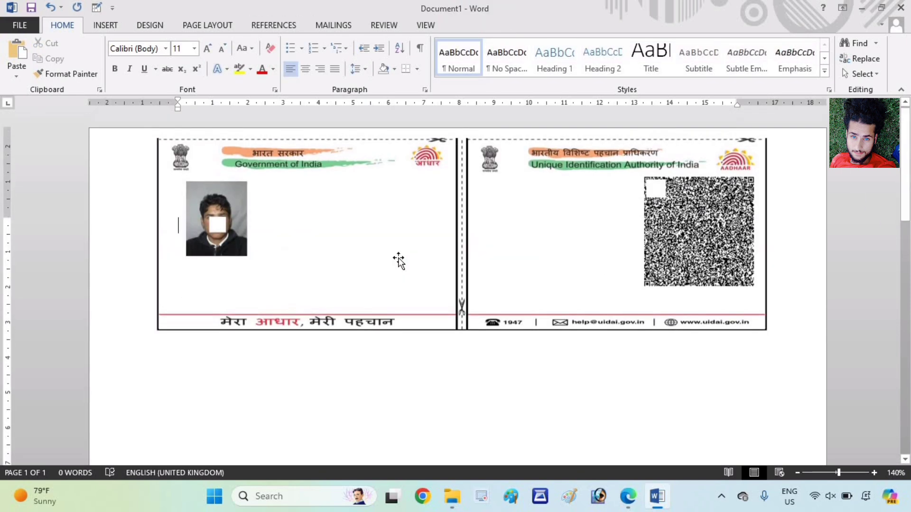
{"action": "left_click", "coordinate": [360, 243]}
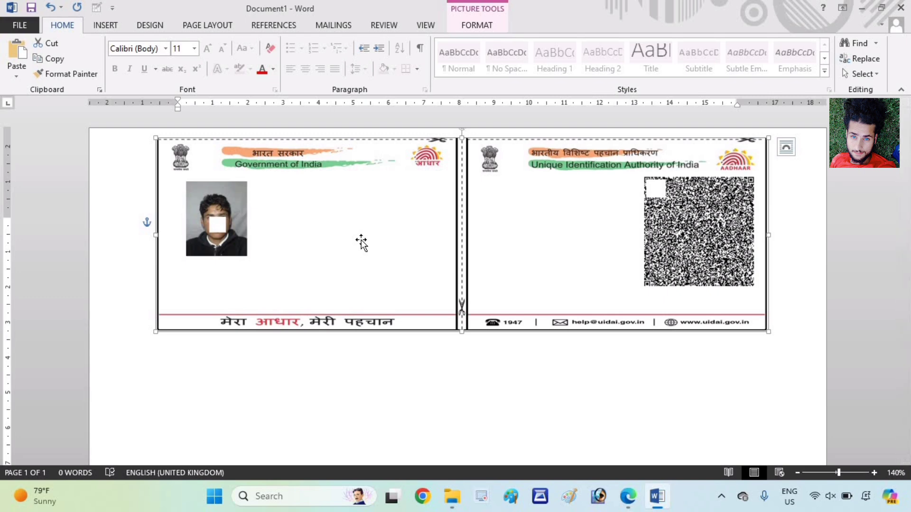
{"action": "left_click", "coordinate": [874, 473]}
{"action": "left_click", "coordinate": [875, 473]}
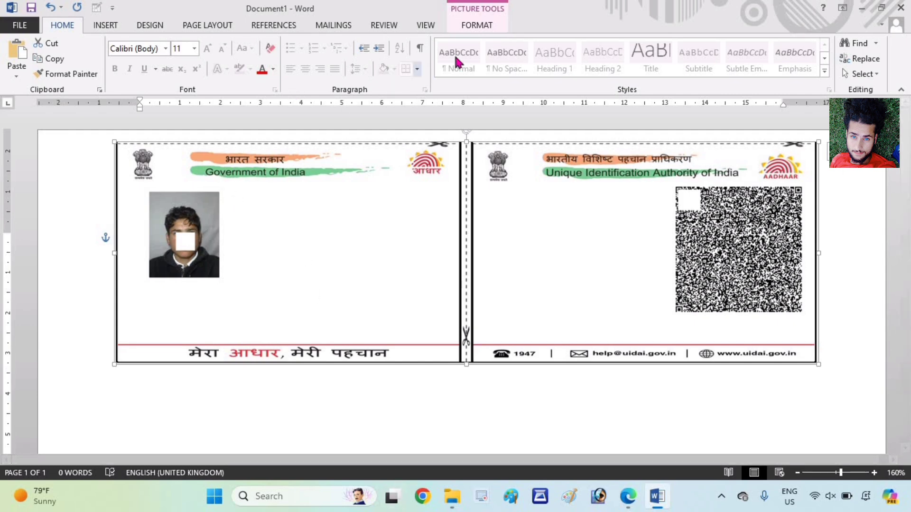
- Insert a Simple Text Box, clear its placeholder text and move it toward the photo
{"action": "left_click", "coordinate": [105, 25]}
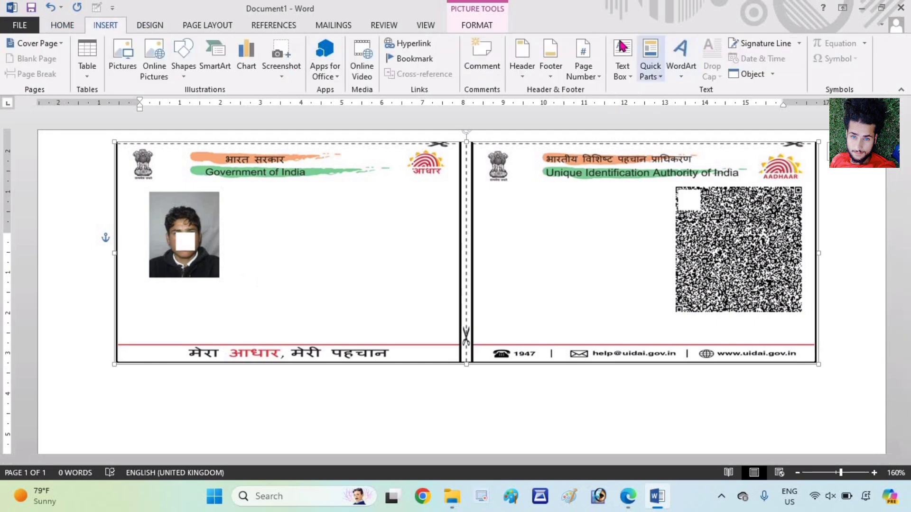
{"action": "left_click", "coordinate": [622, 62]}
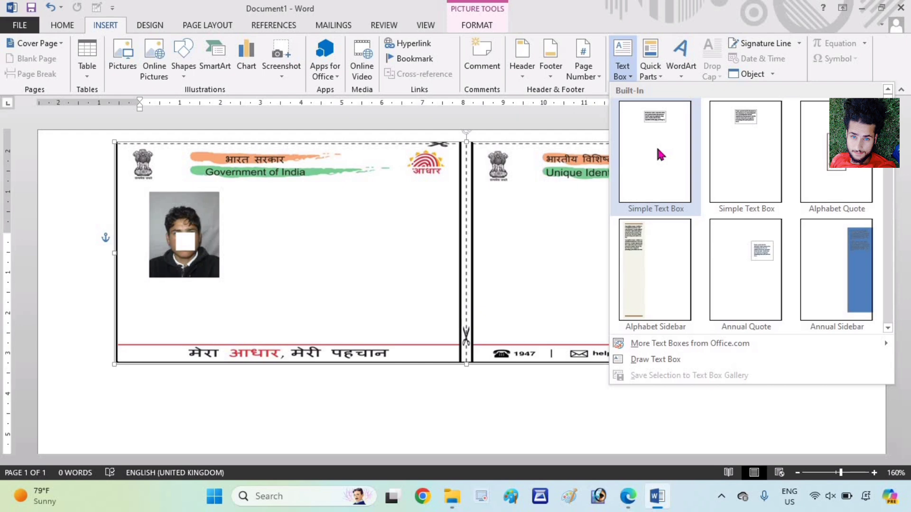
{"action": "left_click", "coordinate": [658, 150]}
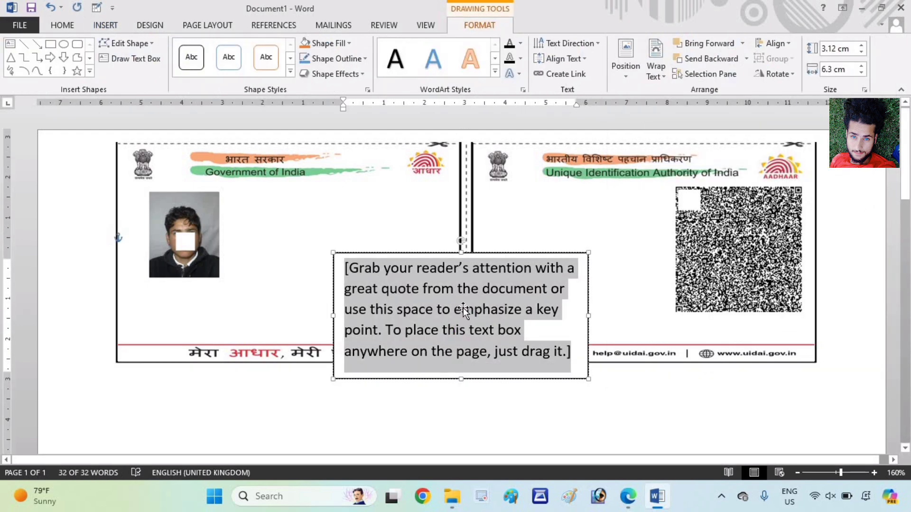
{"action": "key", "text": "Delete"}
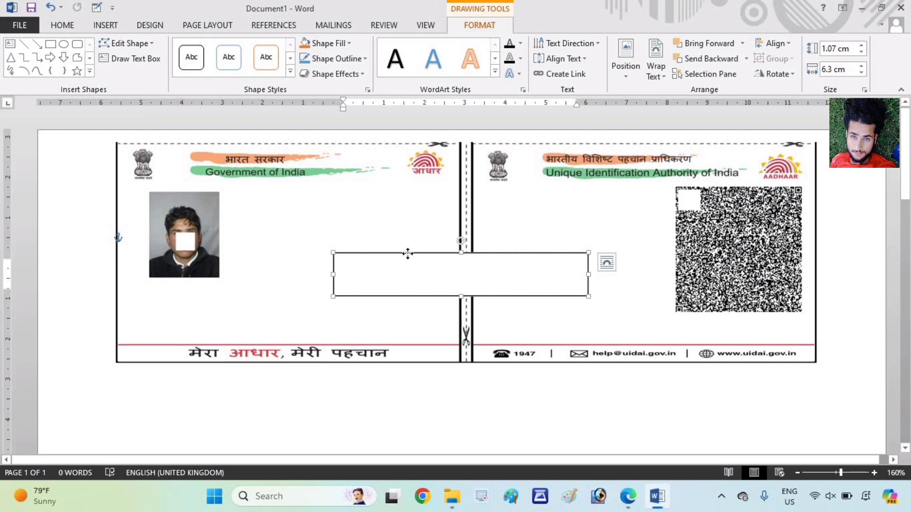
{"action": "mouse_move", "coordinate": [408, 254]}
{"action": "left_mouse_down"}
{"action": "mouse_move", "coordinate": [322, 231]}
{"action": "mouse_move", "coordinate": [311, 184]}
{"action": "left_mouse_up"}
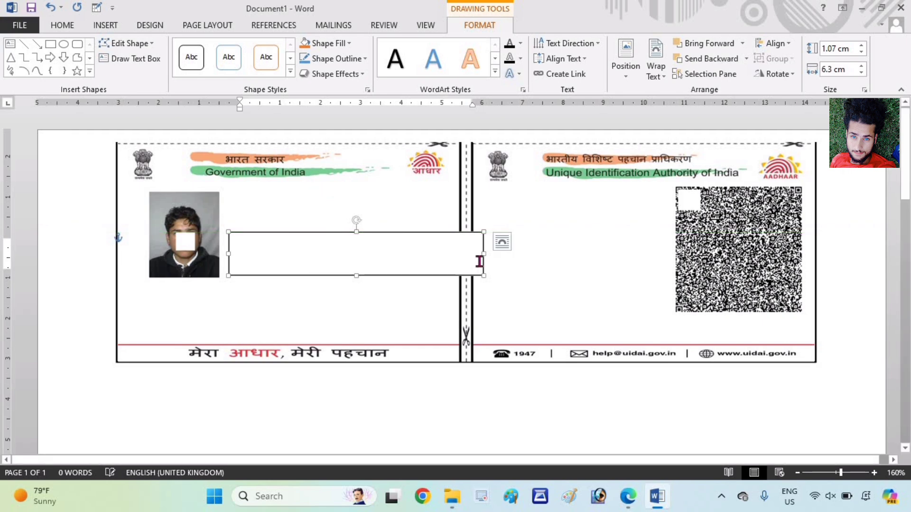
- Fix the text box's position on the page and size it to 2.24 × 4.44 cm beside the photo
{"action": "left_click", "coordinate": [503, 251]}
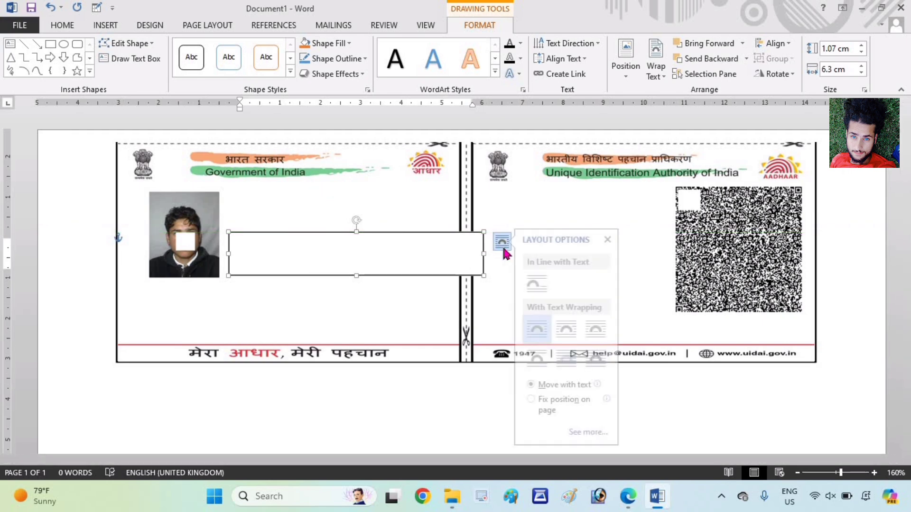
{"action": "left_click", "coordinate": [547, 402]}
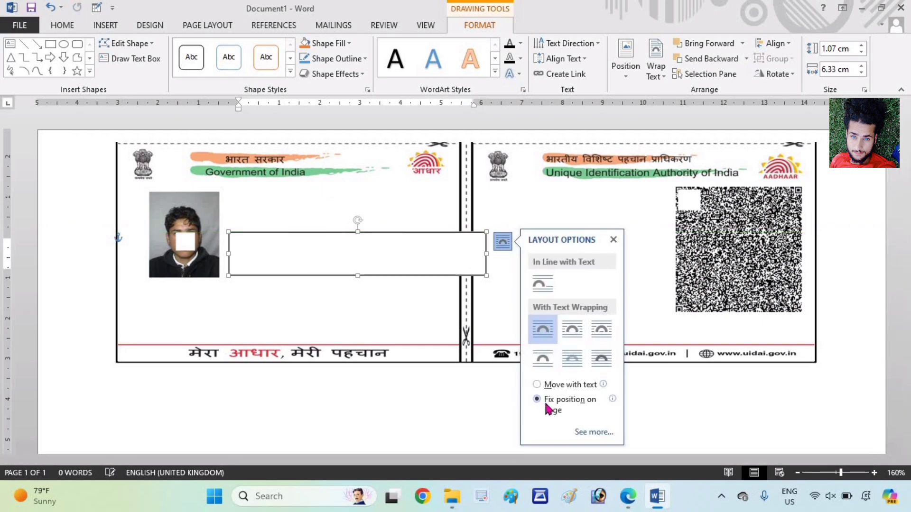
{"action": "left_click", "coordinate": [614, 239]}
{"action": "mouse_move", "coordinate": [326, 229]}
{"action": "left_mouse_down"}
{"action": "mouse_move", "coordinate": [320, 184]}
{"action": "mouse_move", "coordinate": [326, 189]}
{"action": "left_mouse_up"}
{"action": "left_click_drag", "start_coordinate": [477, 213], "coordinate": [384, 234]}
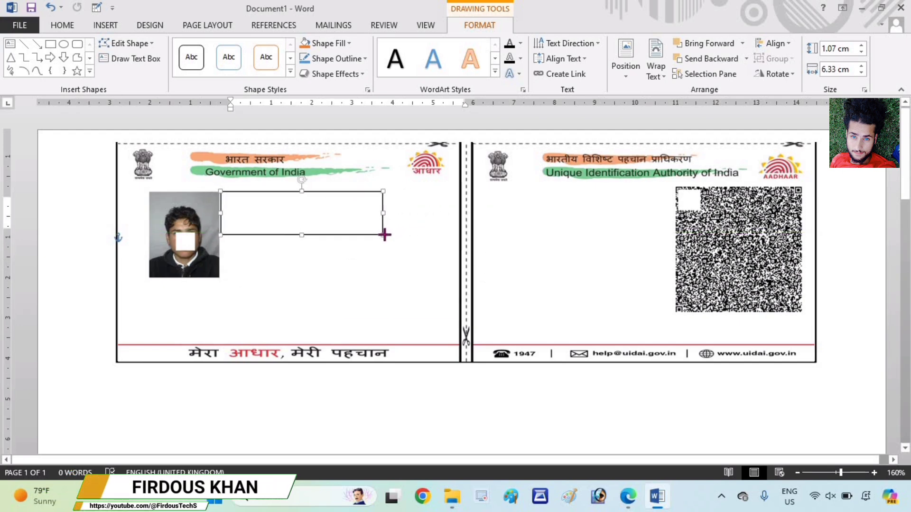
{"action": "left_click_drag", "start_coordinate": [301, 235], "coordinate": [314, 285]}
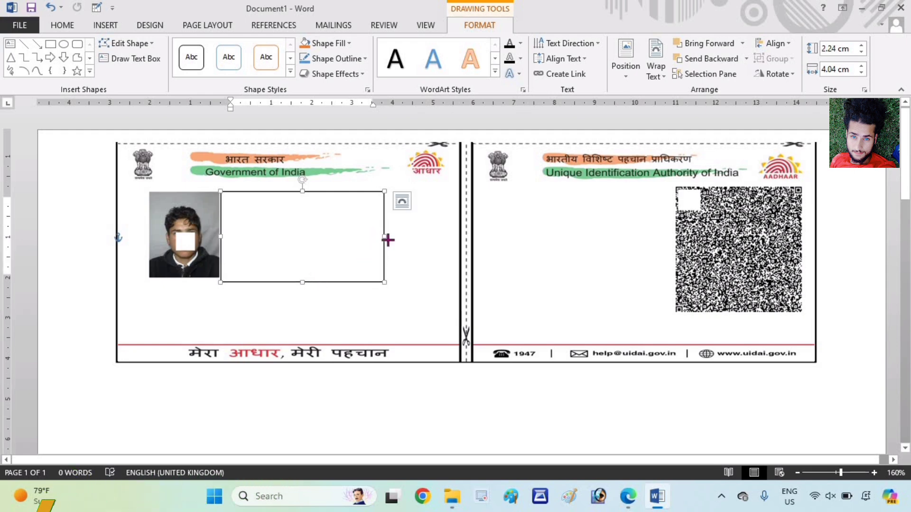
{"action": "left_click_drag", "start_coordinate": [389, 240], "coordinate": [400, 240]}
- Type the cardholder's name as the first line in the text box
{"action": "left_click", "coordinate": [289, 224]}
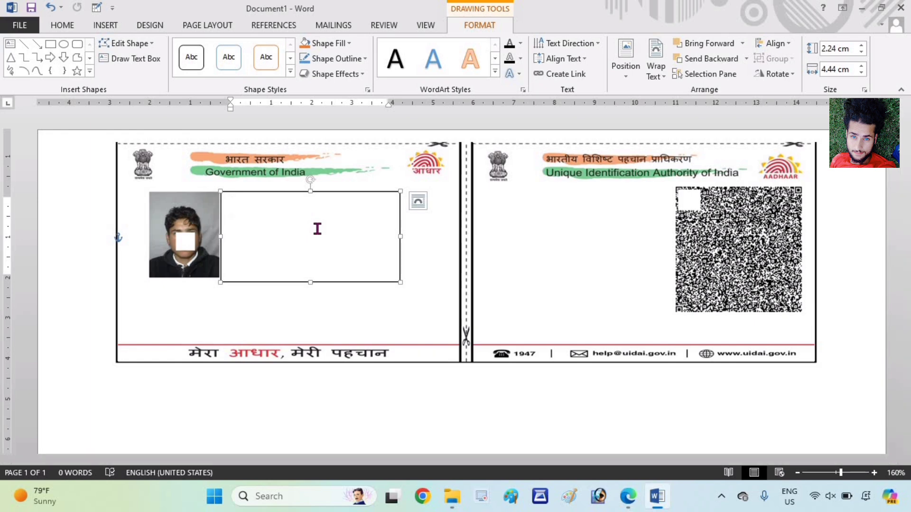
{"action": "type", "text": "Name: "}
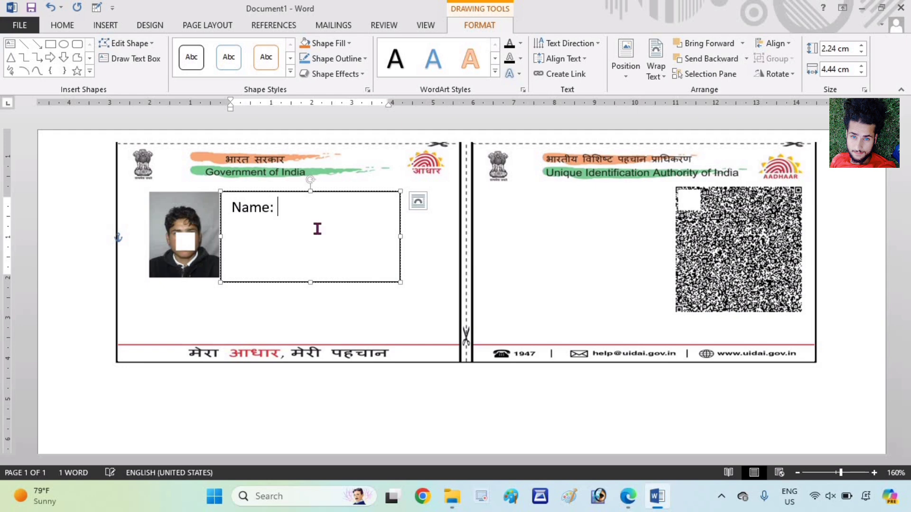
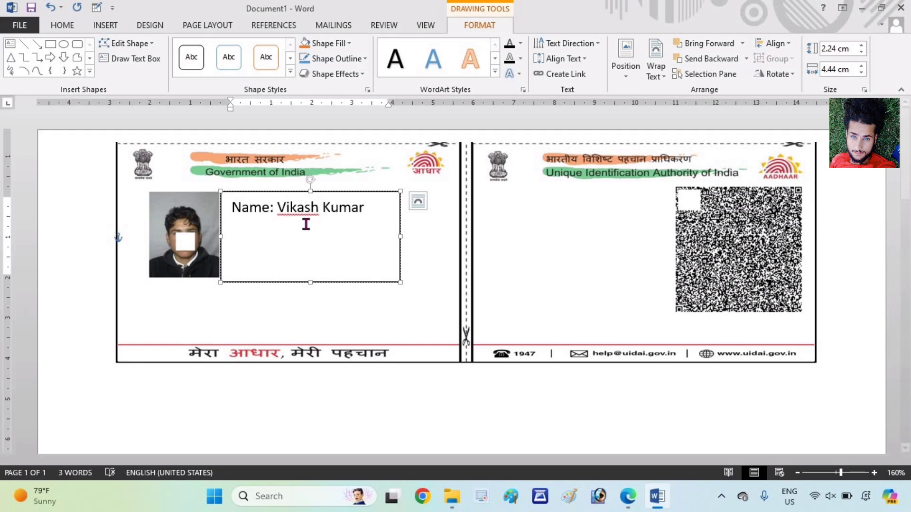
{"action": "right_click", "coordinate": [301, 215]}
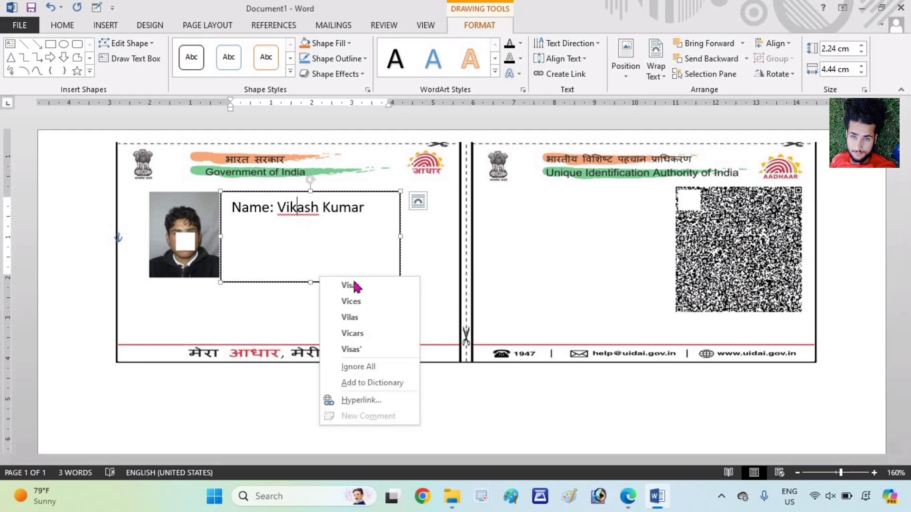
{"action": "left_click", "coordinate": [375, 368]}
- Add 'Date of Birth/DOB: 01/01/0000' and 'MALE/male' lines, widening the box, and select all text
{"action": "key", "text": "Return"}
{"action": "type", "text": "Dat"}
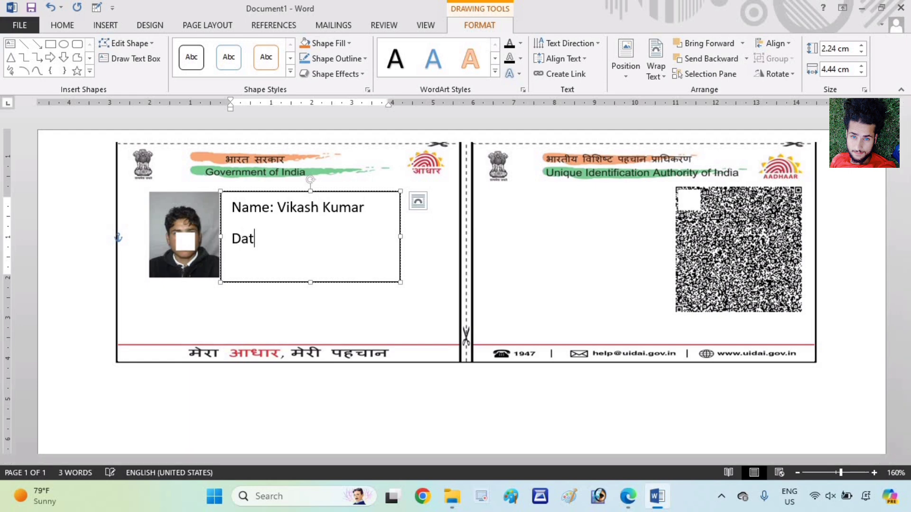
{"action": "type", "text": "e of Birth/DOB"}
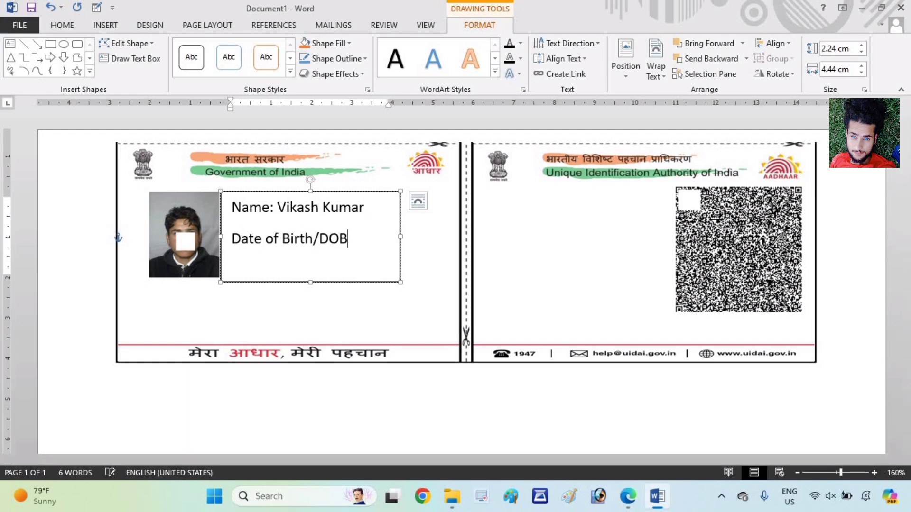
{"action": "type", "text": ":"}
{"action": "left_click_drag", "start_coordinate": [400, 236], "coordinate": [443, 246]}
{"action": "left_click", "coordinate": [392, 242]}
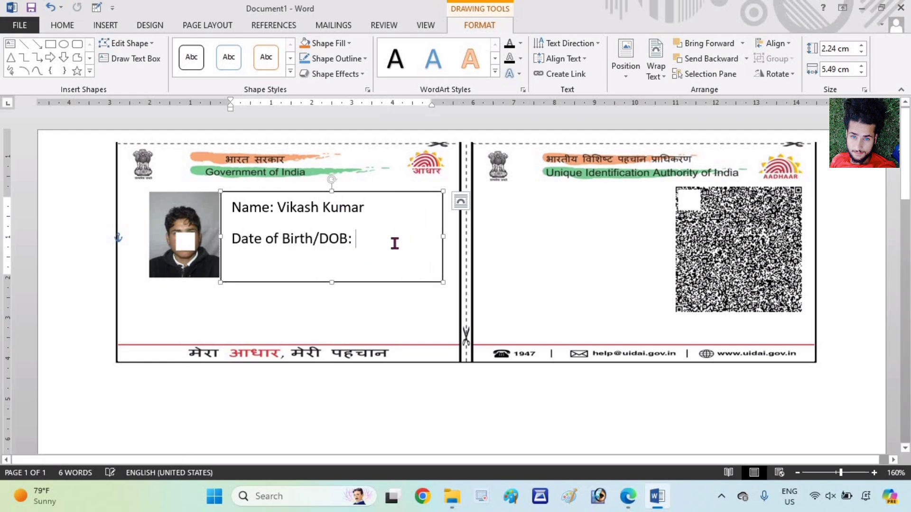
{"action": "type", "text": "01/01/0000"}
{"action": "key", "text": "Return"}
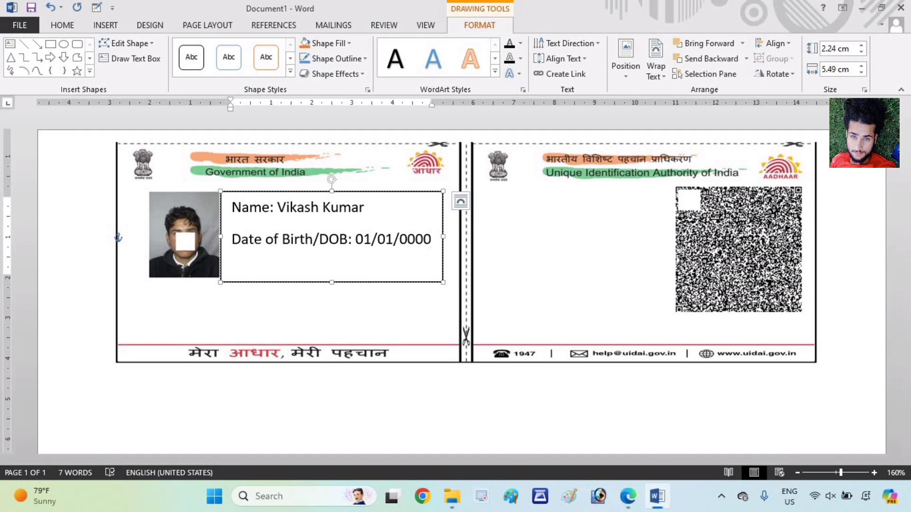
{"action": "type", "text": "MALE/male"}
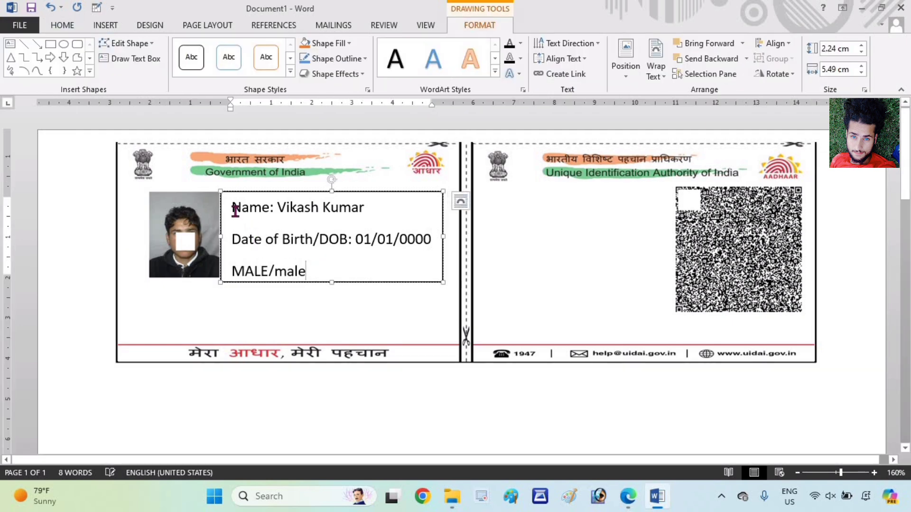
{"action": "mouse_move", "coordinate": [249, 213]}
{"action": "left_mouse_down"}
{"action": "mouse_move", "coordinate": [398, 267]}
{"action": "mouse_move", "coordinate": [376, 271]}
{"action": "left_mouse_up"}
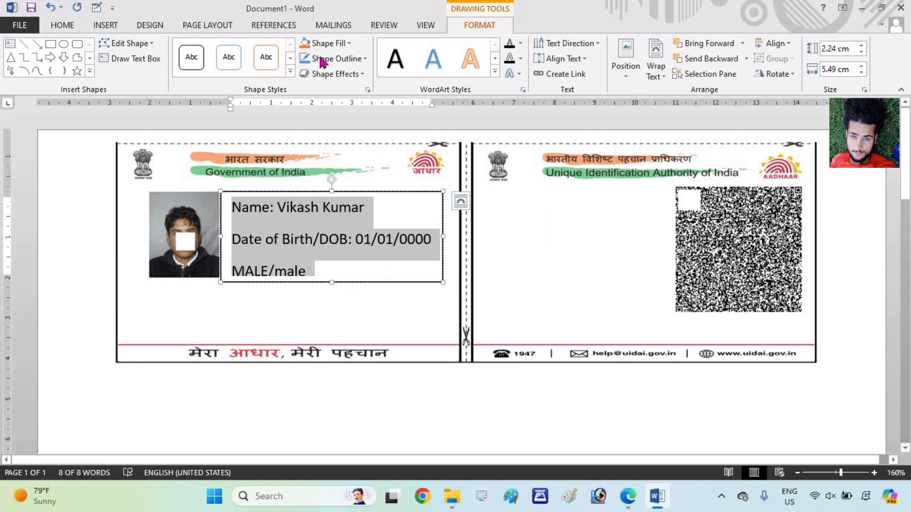
- Apply the No Spacing style to the name, birth-date and gender lines
{"action": "left_click", "coordinate": [72, 26]}
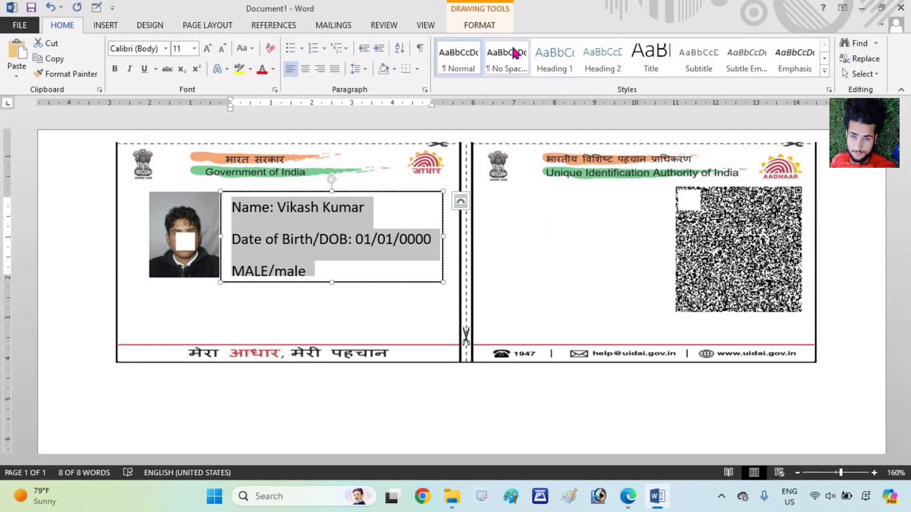
{"action": "left_click", "coordinate": [521, 64]}
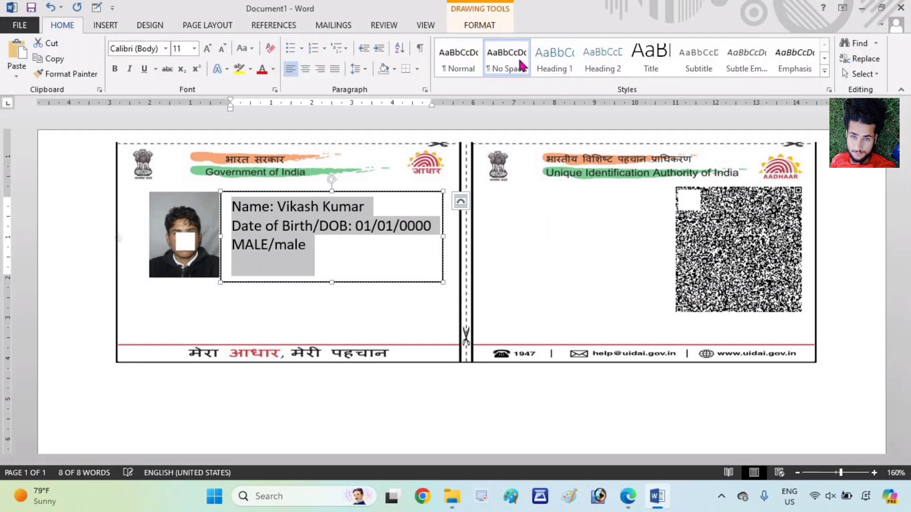
{"action": "left_click", "coordinate": [317, 252]}
{"action": "triple_click", "coordinate": [301, 244]}
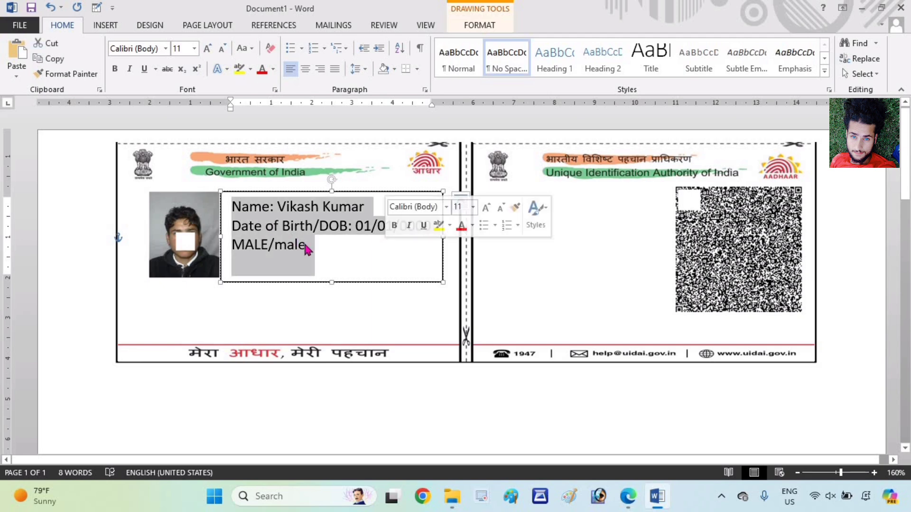
{"action": "left_click_drag", "start_coordinate": [239, 208], "coordinate": [332, 268]}
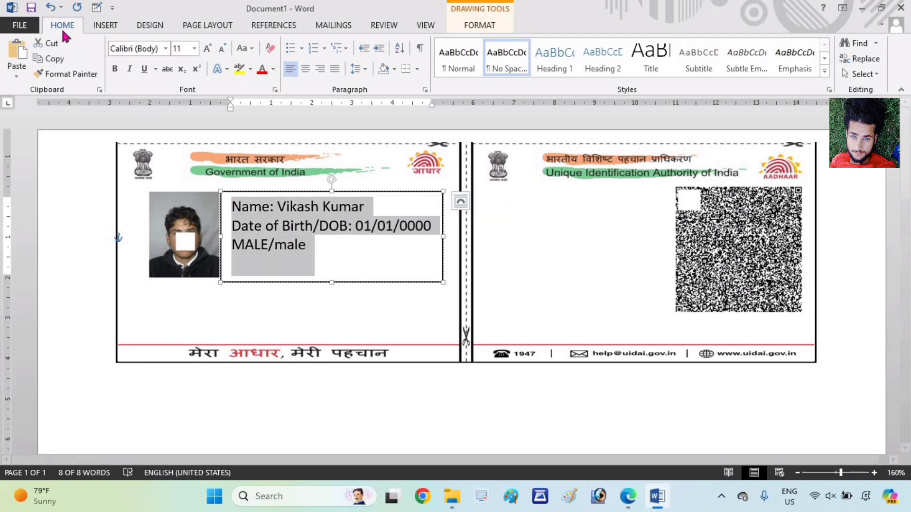
- Set the detail text to 9 pt, then select the whole text box
{"action": "left_click", "coordinate": [222, 51]}
{"action": "left_click", "coordinate": [222, 51]}
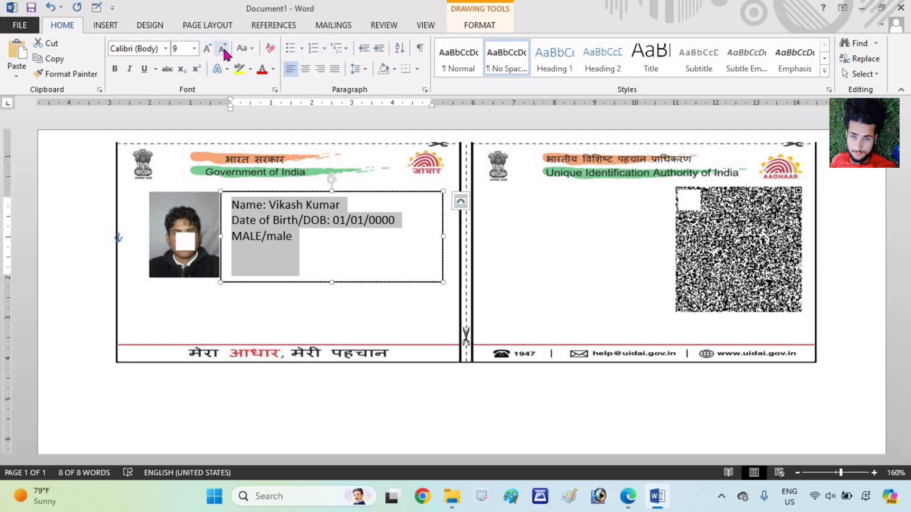
{"action": "left_click", "coordinate": [223, 50]}
{"action": "left_click", "coordinate": [208, 50]}
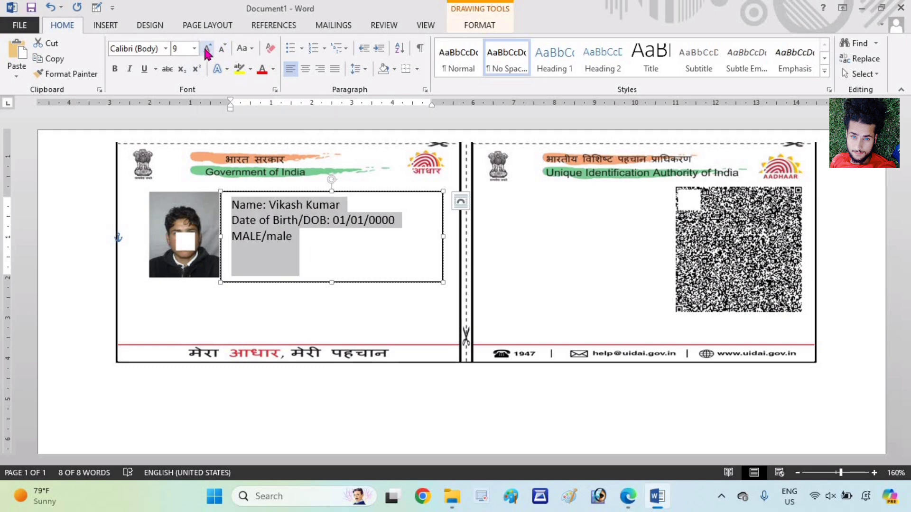
{"action": "left_click", "coordinate": [208, 50]}
{"action": "left_click", "coordinate": [222, 50]}
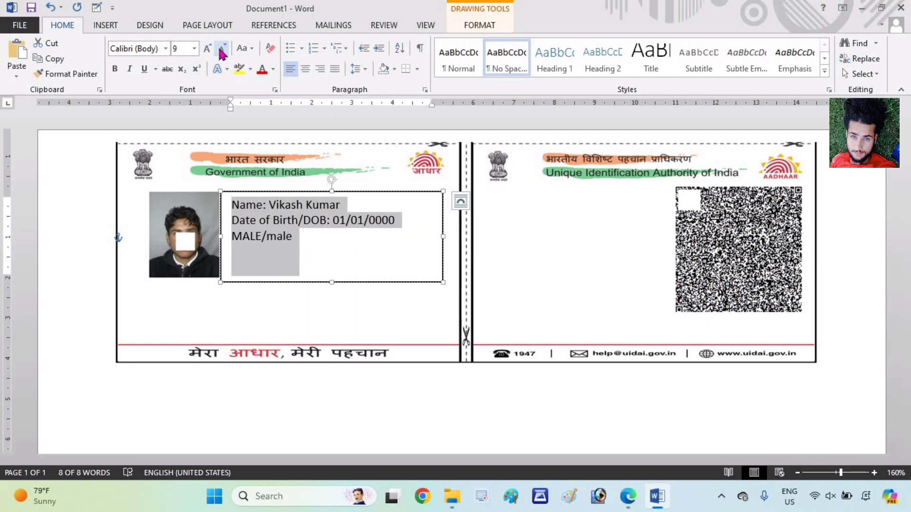
{"action": "left_click", "coordinate": [278, 236]}
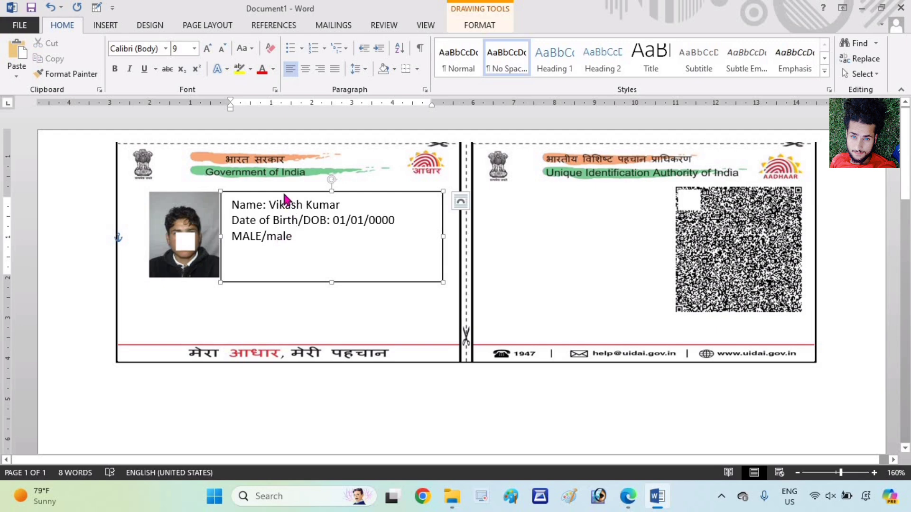
{"action": "left_click", "coordinate": [285, 192]}
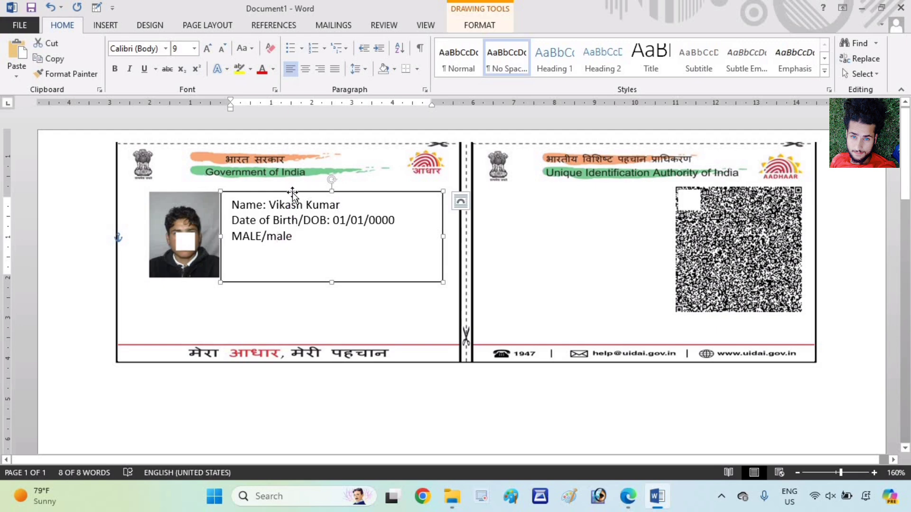
{"action": "left_click", "coordinate": [478, 28]}
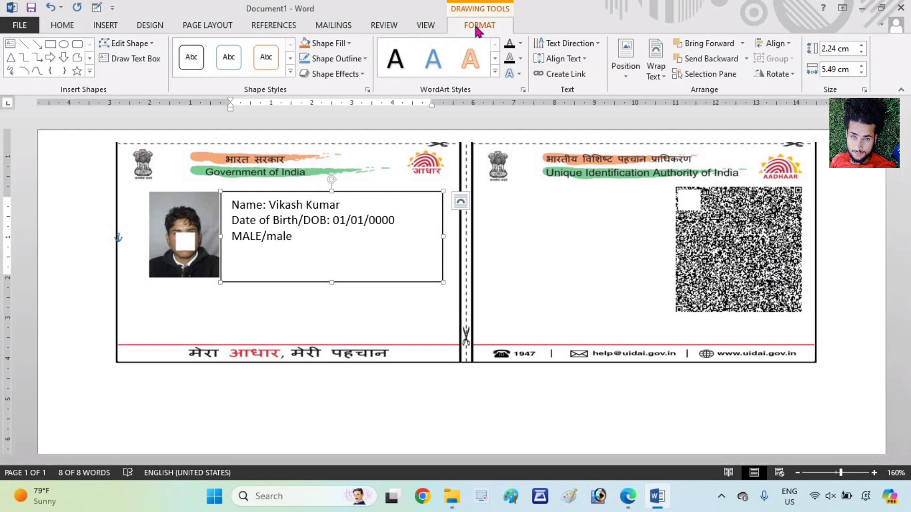
- Give the details text box No Fill and No Outline
{"action": "left_click", "coordinate": [349, 44]}
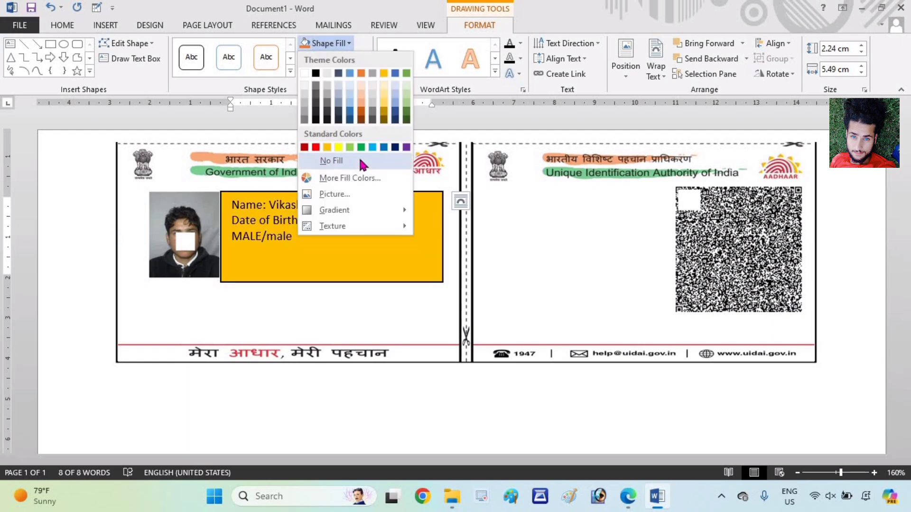
{"action": "left_click", "coordinate": [340, 162]}
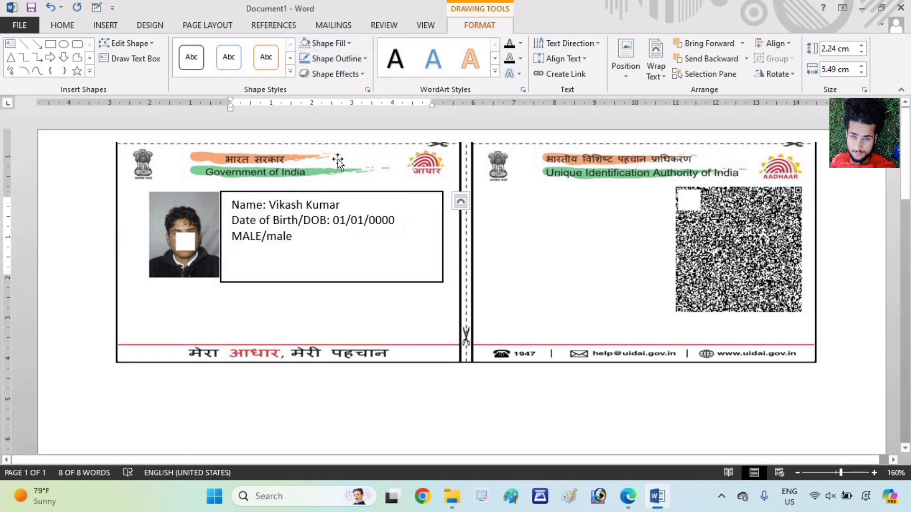
{"action": "left_click", "coordinate": [365, 59]}
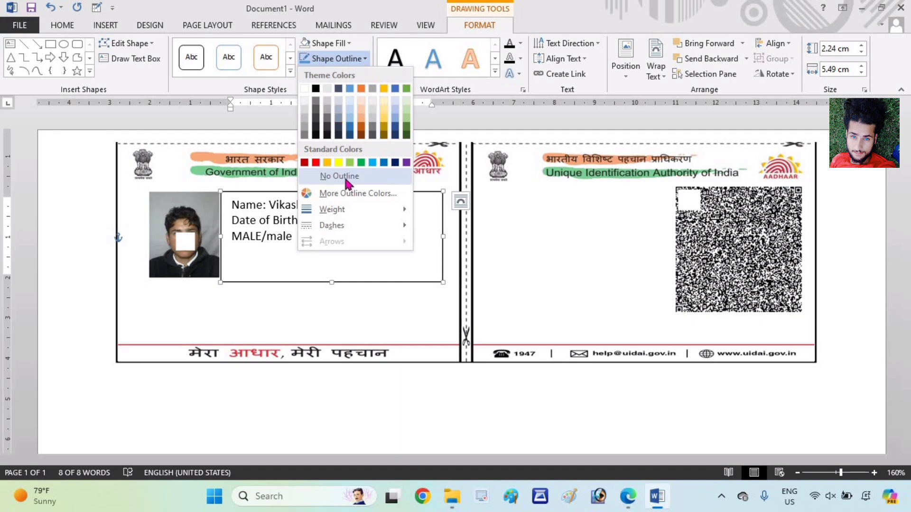
{"action": "left_click", "coordinate": [364, 180]}
{"action": "left_click", "coordinate": [350, 306]}
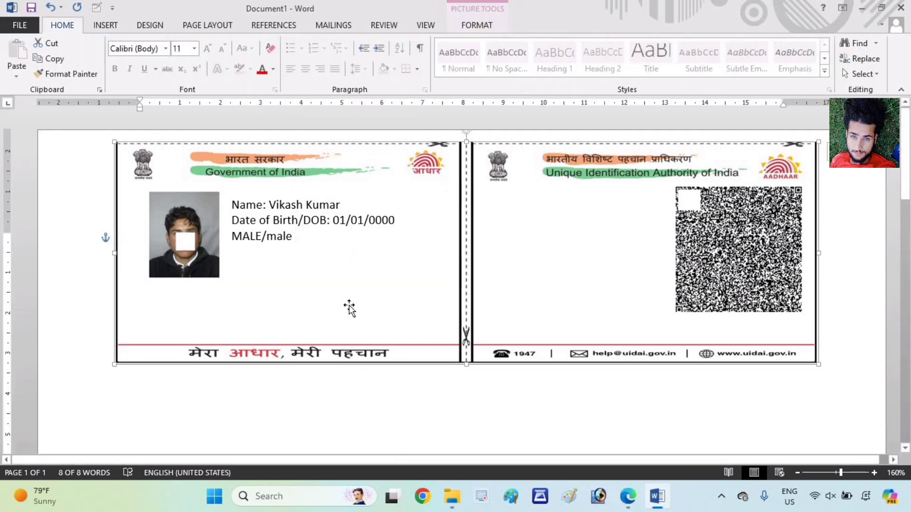
- Shrink the details text box to about 1.43 cm by 4.68 cm to fit its text
{"action": "left_click", "coordinate": [338, 299]}
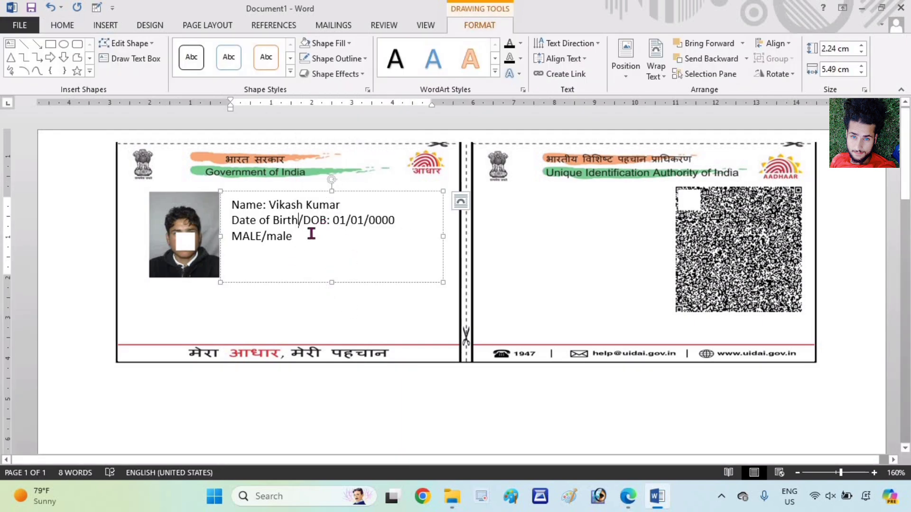
{"action": "left_click", "coordinate": [443, 283]}
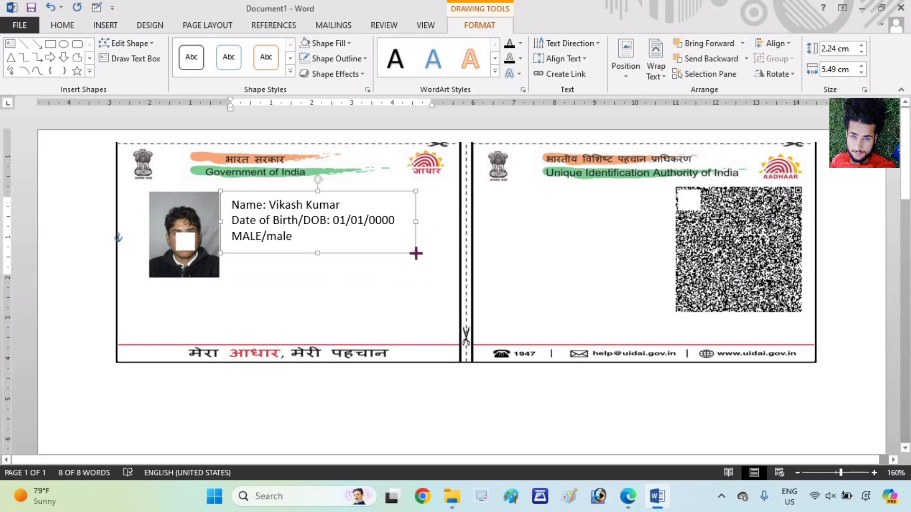
{"action": "mouse_move", "coordinate": [443, 283]}
{"action": "left_mouse_down"}
{"action": "mouse_move", "coordinate": [430, 283]}
{"action": "mouse_move", "coordinate": [436, 291]}
{"action": "mouse_move", "coordinate": [411, 250]}
{"action": "left_mouse_up"}
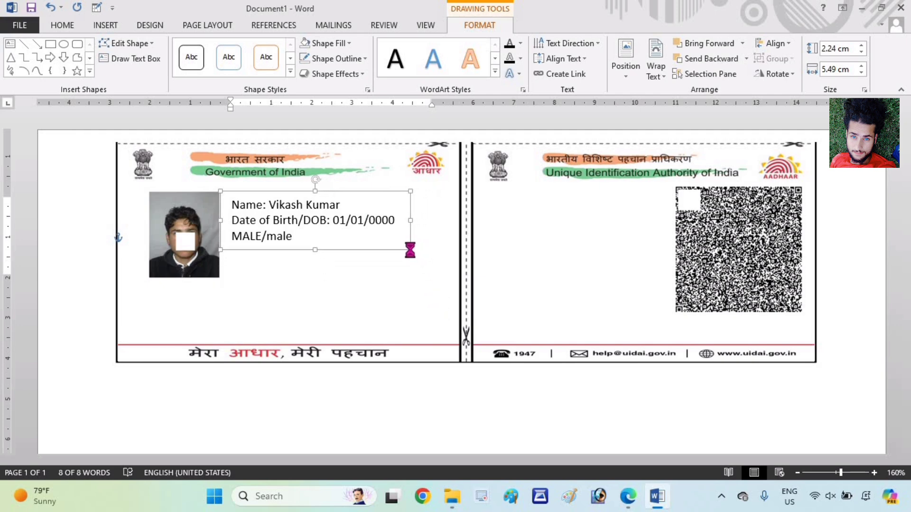
{"action": "left_click", "coordinate": [354, 267]}
- Move the details text box up and left so it sits level with the photo's top
{"action": "left_click", "coordinate": [286, 206]}
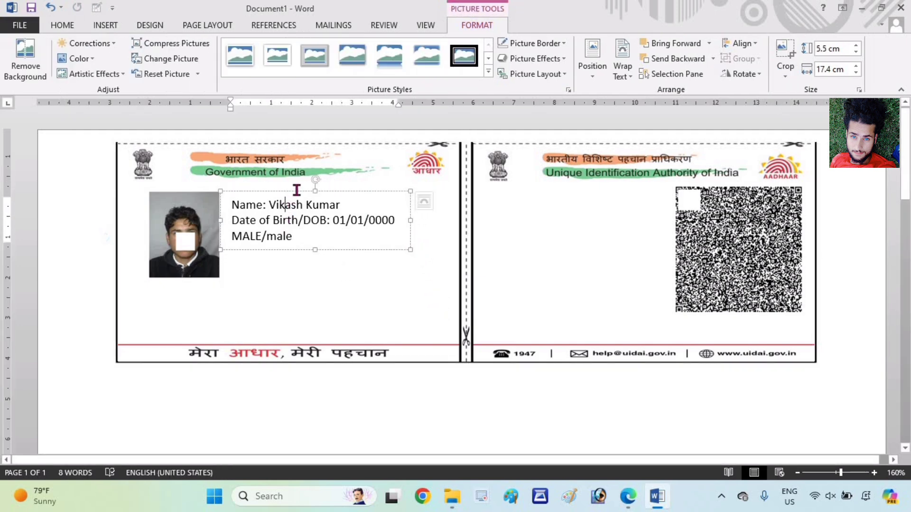
{"action": "left_click_drag", "start_coordinate": [297, 190], "coordinate": [299, 196]}
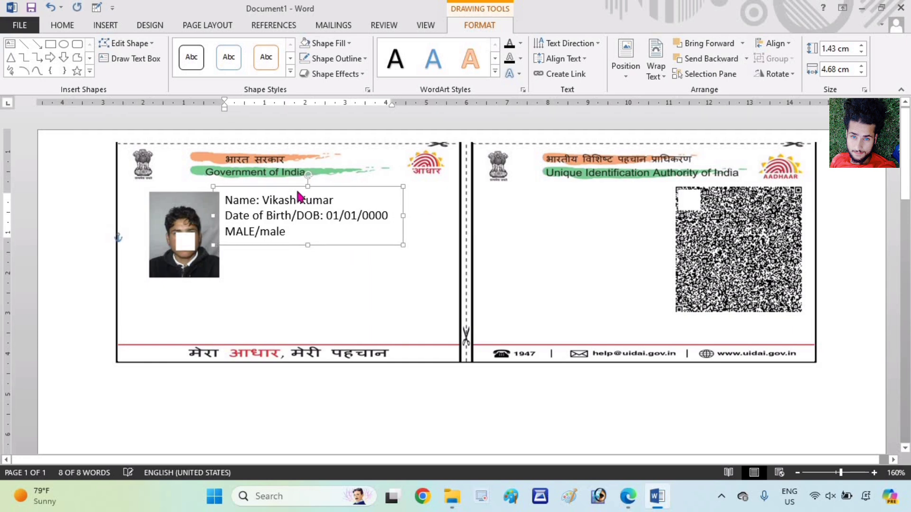
{"action": "key", "text": "Left"}
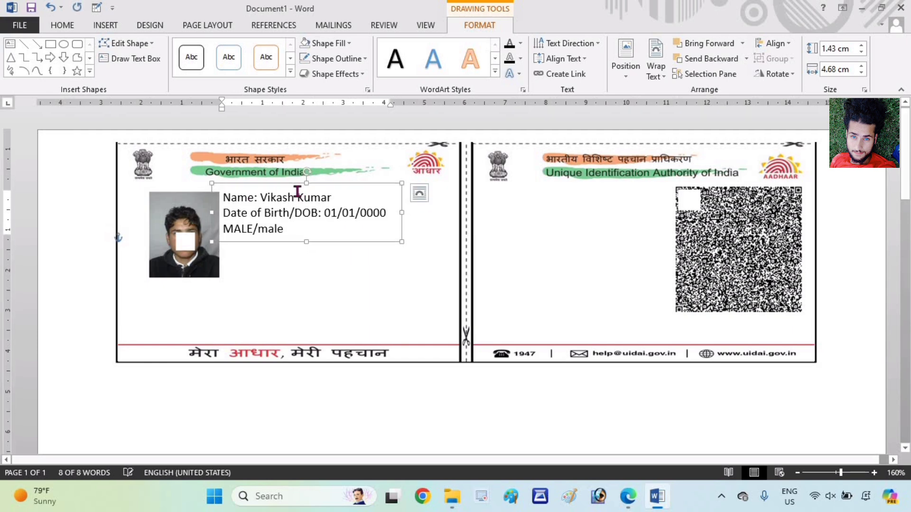
{"action": "left_click", "coordinate": [320, 286]}
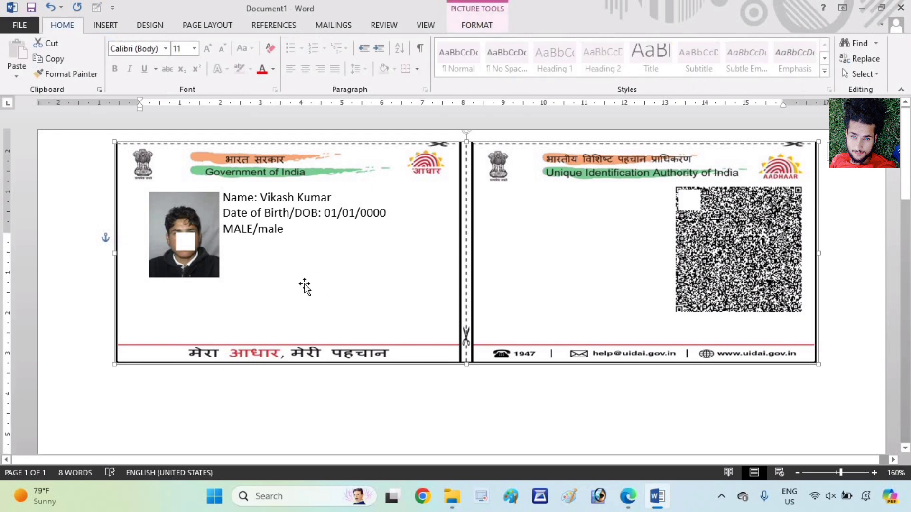
{"action": "left_click", "coordinate": [288, 204]}
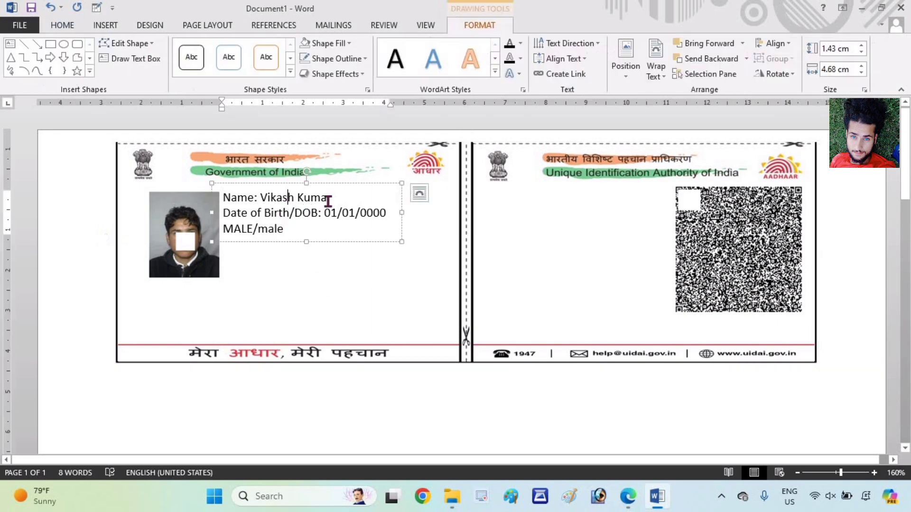
{"action": "left_click", "coordinate": [289, 183]}
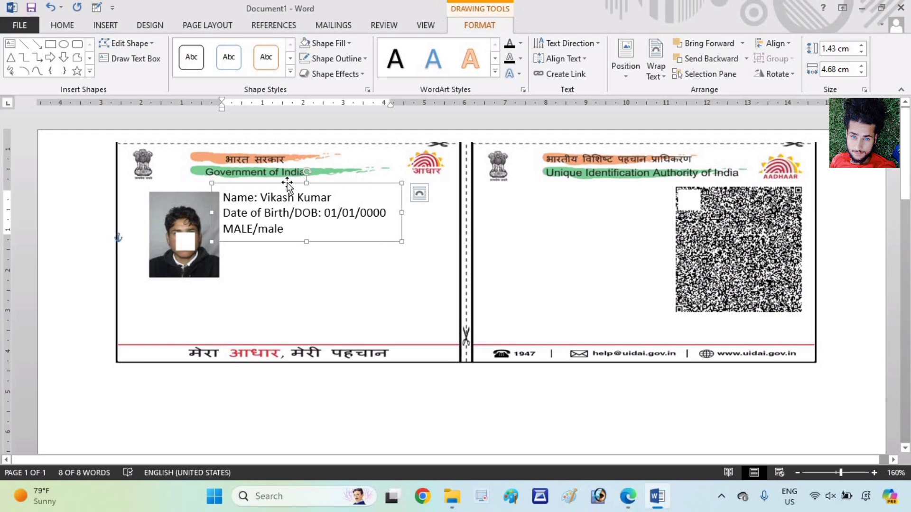
- Duplicate the details text box, move the copy lower on the card front, and clear its copied text
{"action": "key", "text": "ctrl+d"}
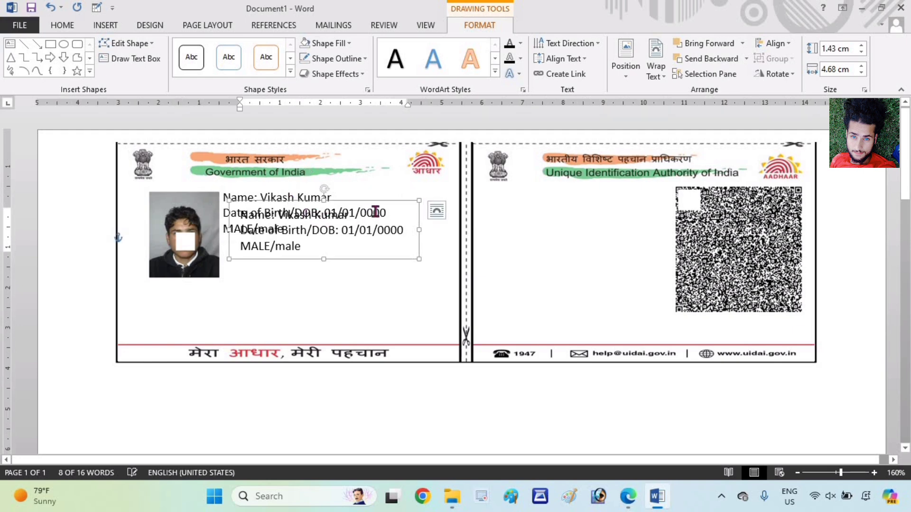
{"action": "left_click_drag", "start_coordinate": [383, 202], "coordinate": [371, 304]}
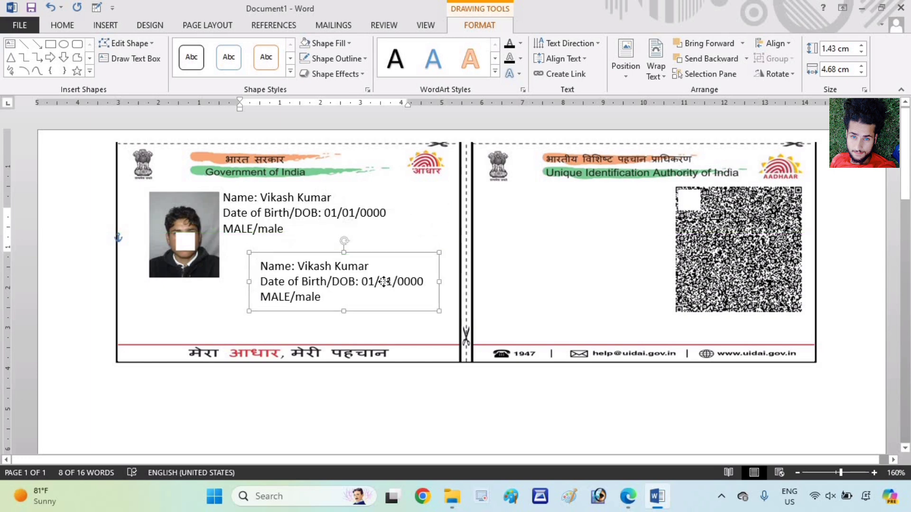
{"action": "left_click", "coordinate": [323, 326]}
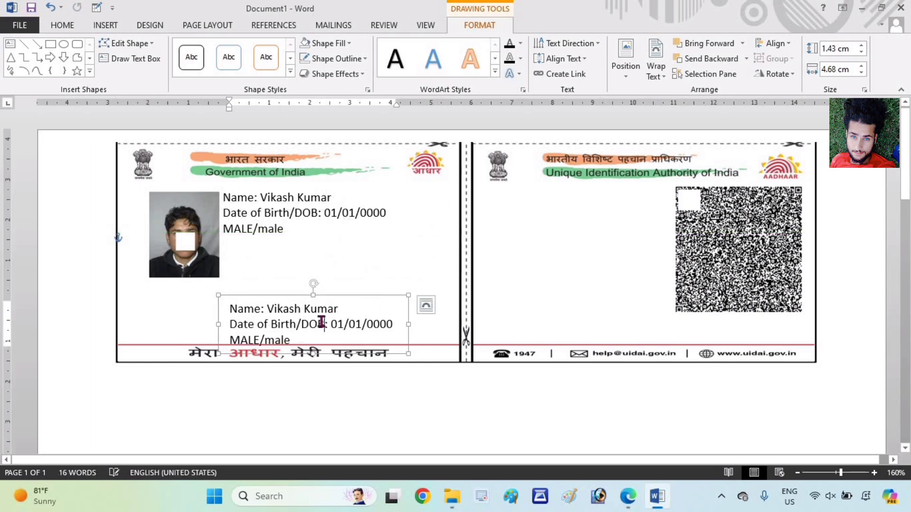
{"action": "key", "text": "ctrl+a"}
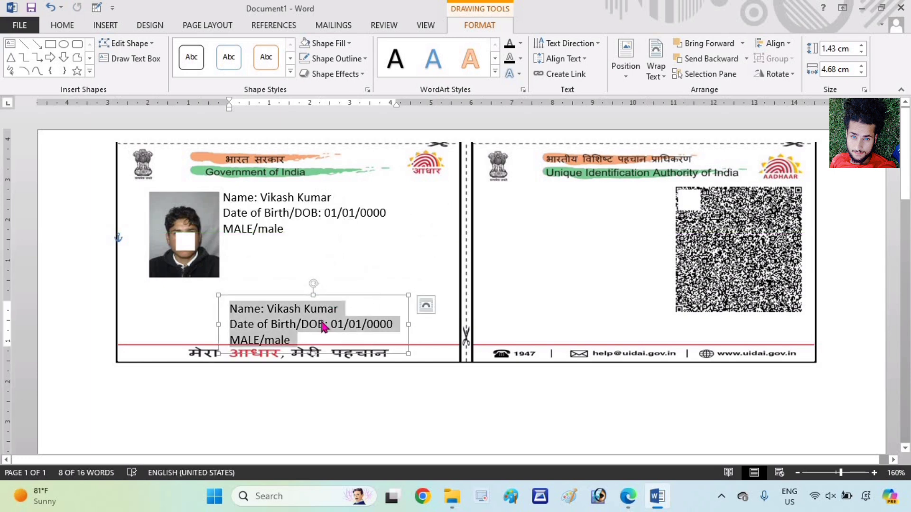
{"action": "key", "text": "Delete"}
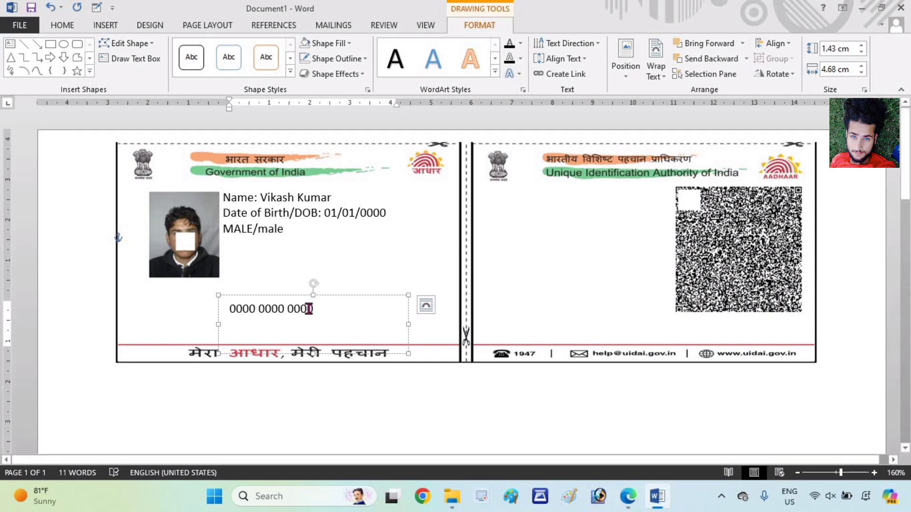
- Make the Aadhaar number line bold at 12 pt
{"action": "left_click_drag", "start_coordinate": [331, 308], "coordinate": [235, 314]}
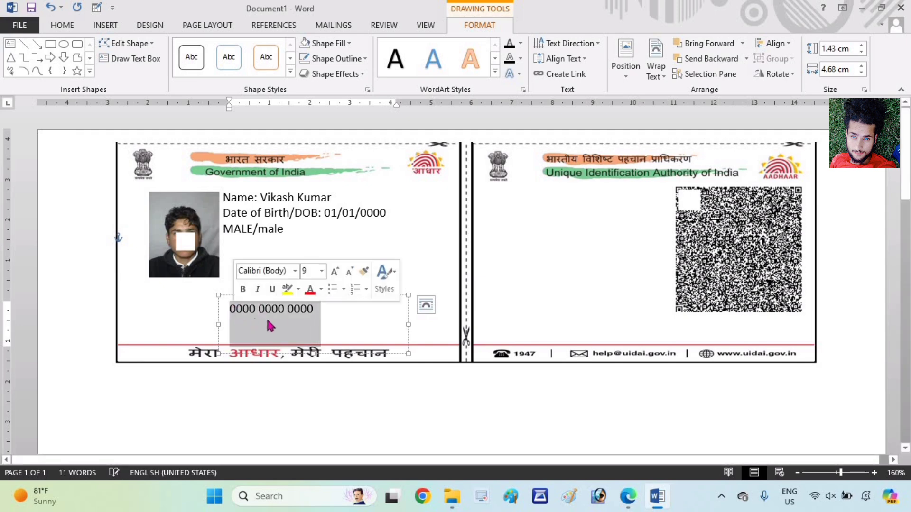
{"action": "left_click", "coordinate": [62, 25]}
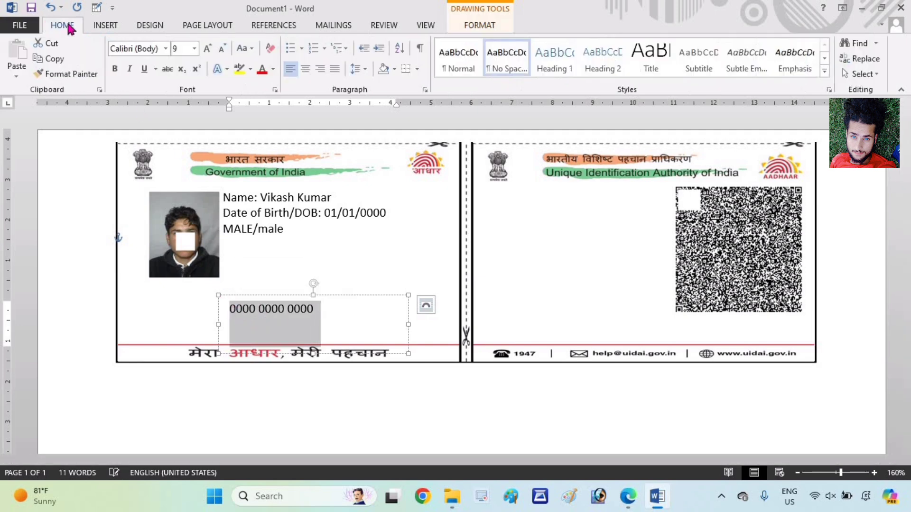
{"action": "left_click", "coordinate": [115, 69]}
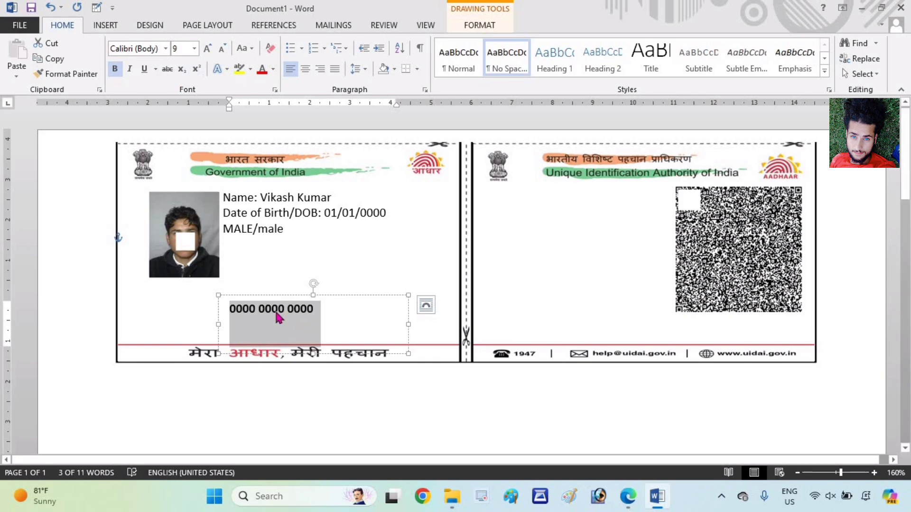
{"action": "left_click", "coordinate": [207, 49]}
{"action": "left_click", "coordinate": [207, 49]}
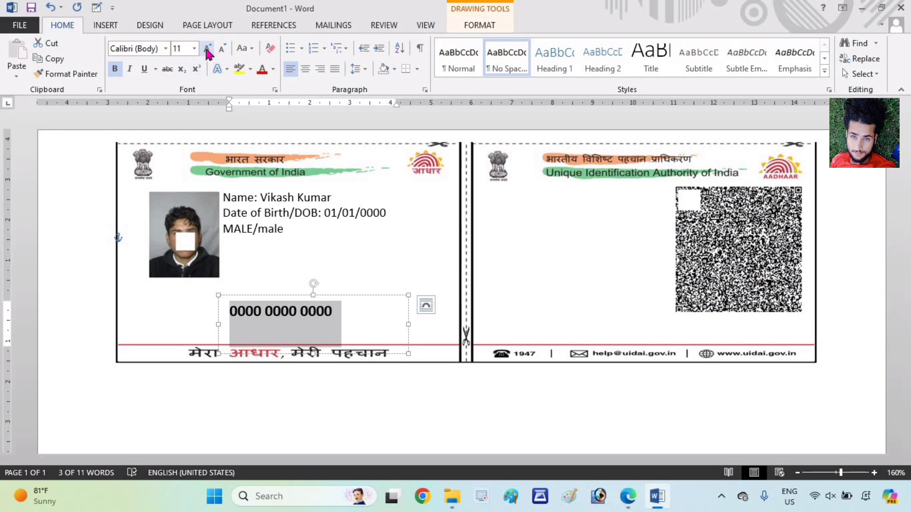
{"action": "left_click", "coordinate": [207, 49]}
{"action": "left_click", "coordinate": [207, 49]}
{"action": "left_click", "coordinate": [221, 50]}
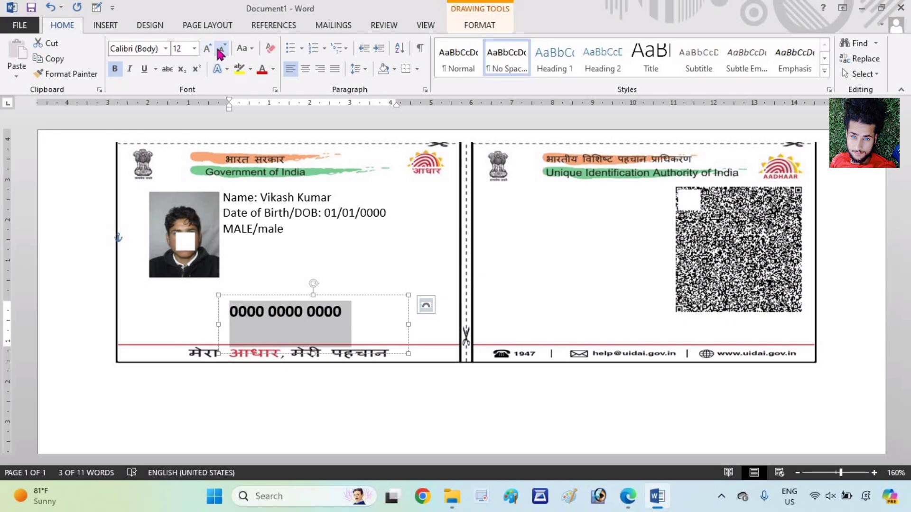
{"action": "left_click", "coordinate": [353, 311]}
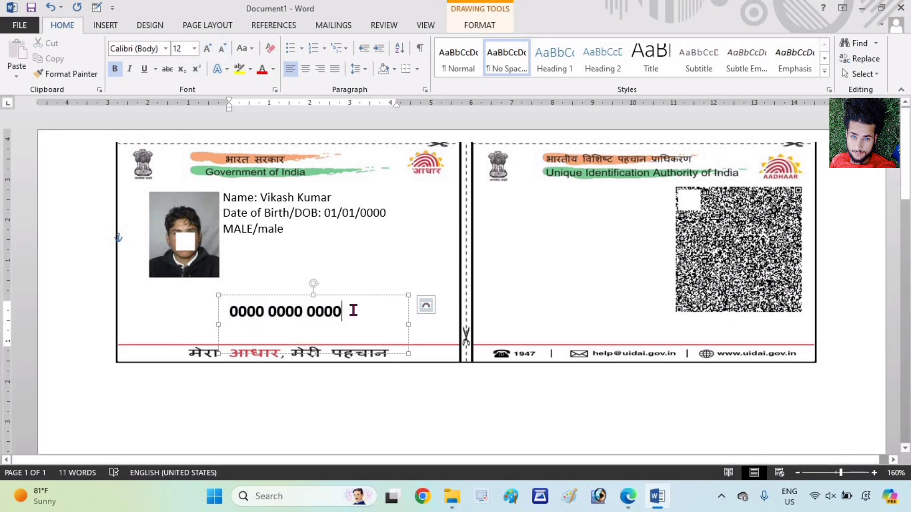
{"action": "key", "text": "Return"}
{"action": "type", "text": "VID:"}
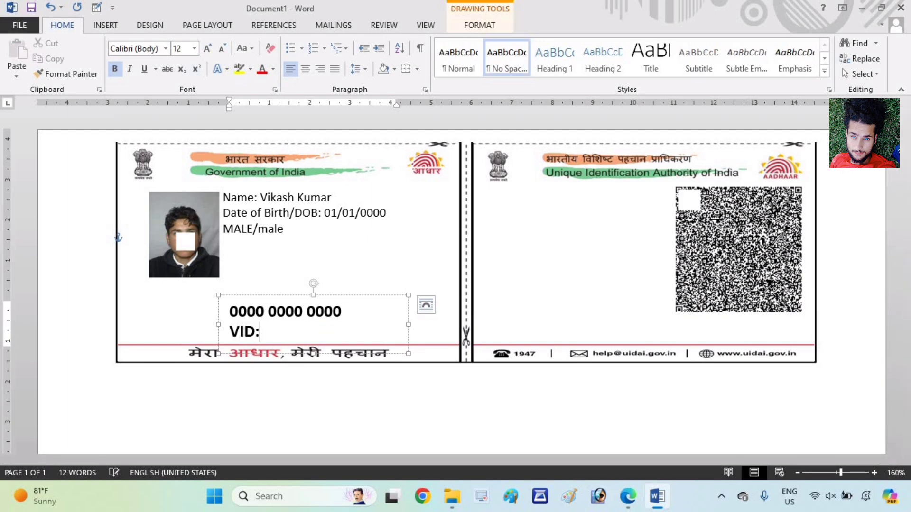
{"action": "type", "text": "0000"}
{"action": "type", "text": "0000000"}
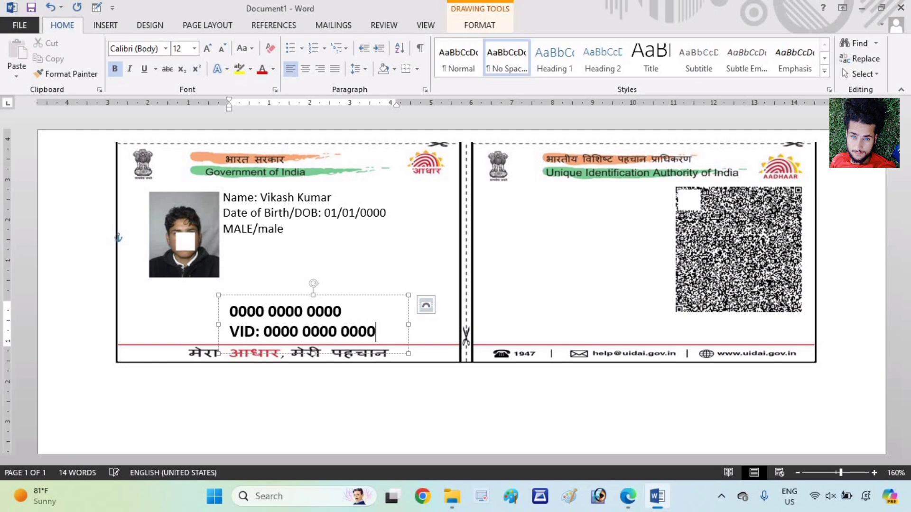
{"action": "type", "text": "00"}
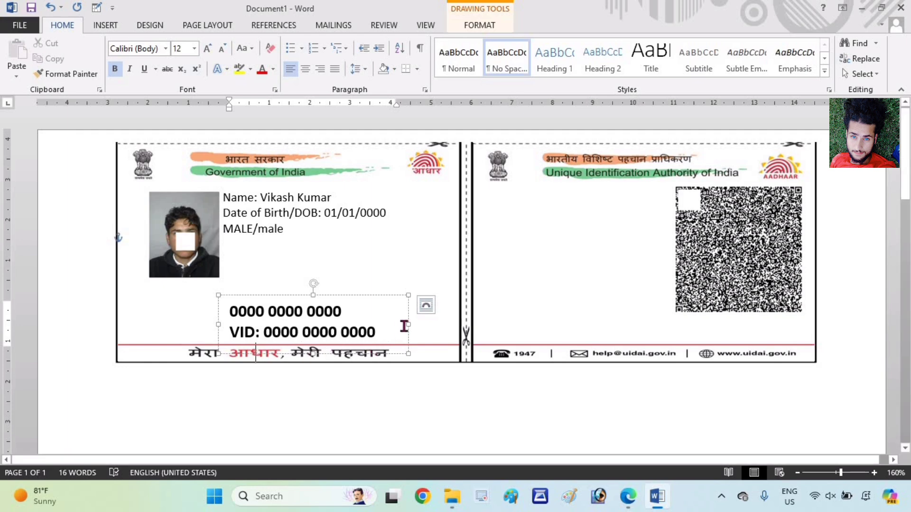
{"action": "left_click_drag", "start_coordinate": [408, 326], "coordinate": [423, 326]}
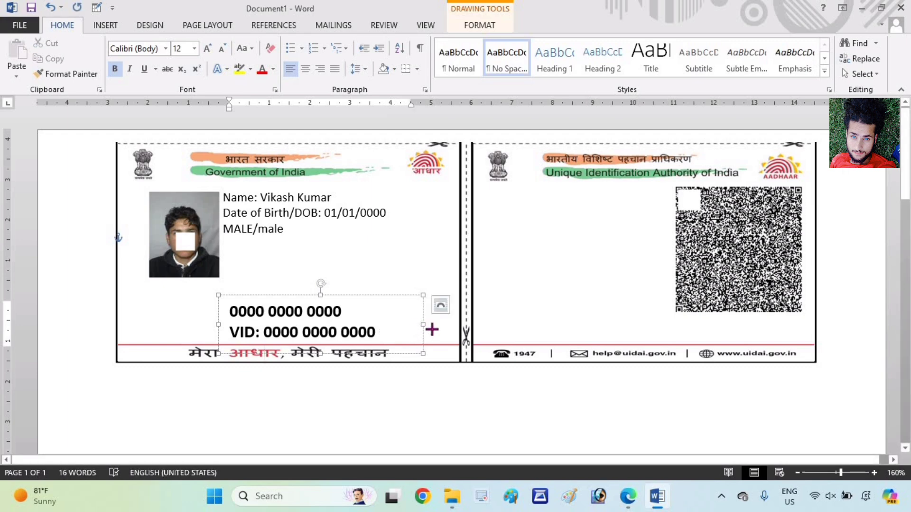
{"action": "left_click_drag", "start_coordinate": [423, 325], "coordinate": [435, 325]}
- Reduce the VID line to 8 pt and remove its bold
{"action": "left_click_drag", "start_coordinate": [233, 332], "coordinate": [424, 332]}
{"action": "left_click", "coordinate": [223, 49]}
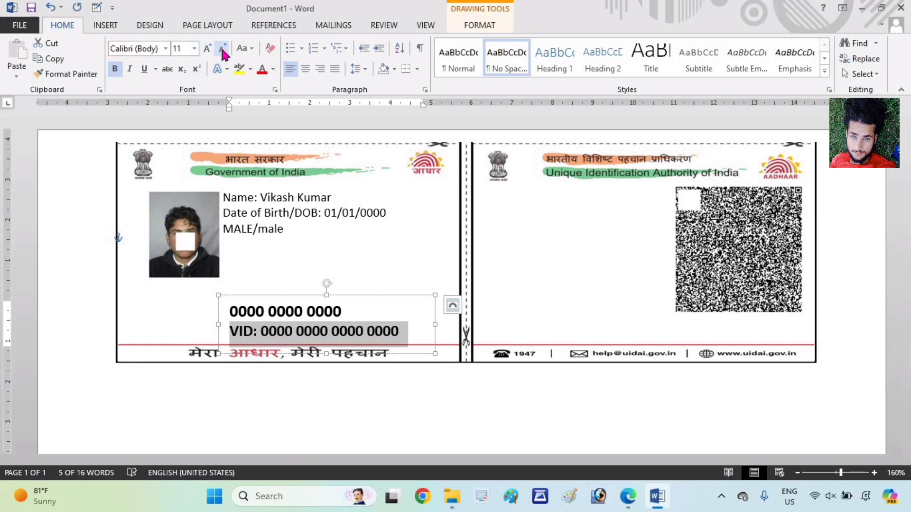
{"action": "left_click", "coordinate": [222, 49]}
{"action": "left_click", "coordinate": [222, 50]}
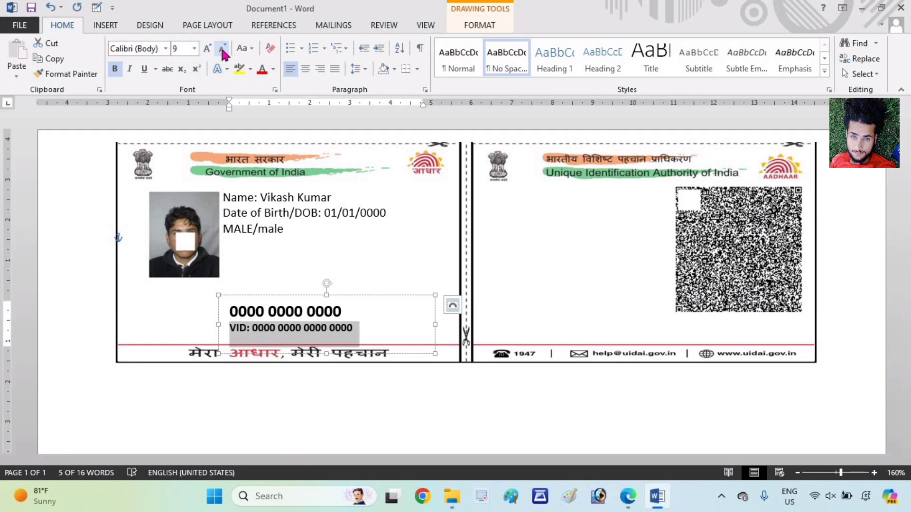
{"action": "left_click", "coordinate": [341, 328]}
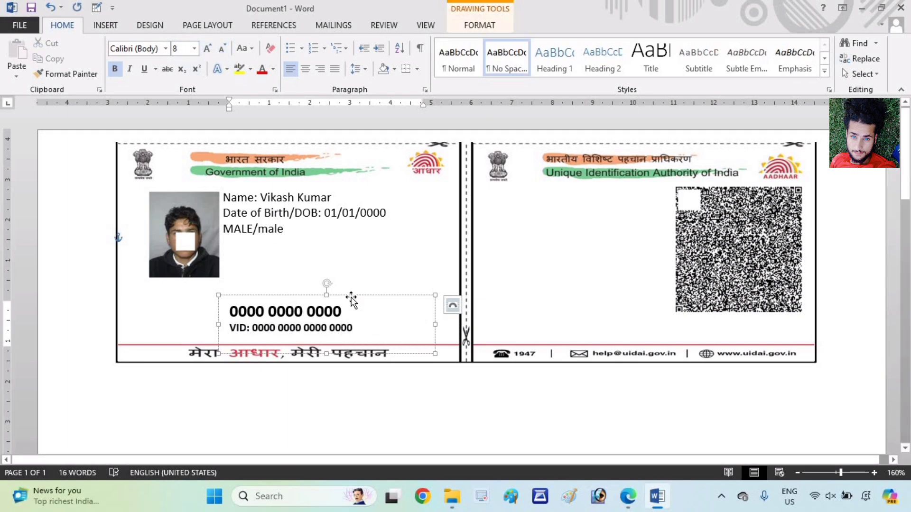
{"action": "left_click_drag", "start_coordinate": [349, 328], "coordinate": [229, 330]}
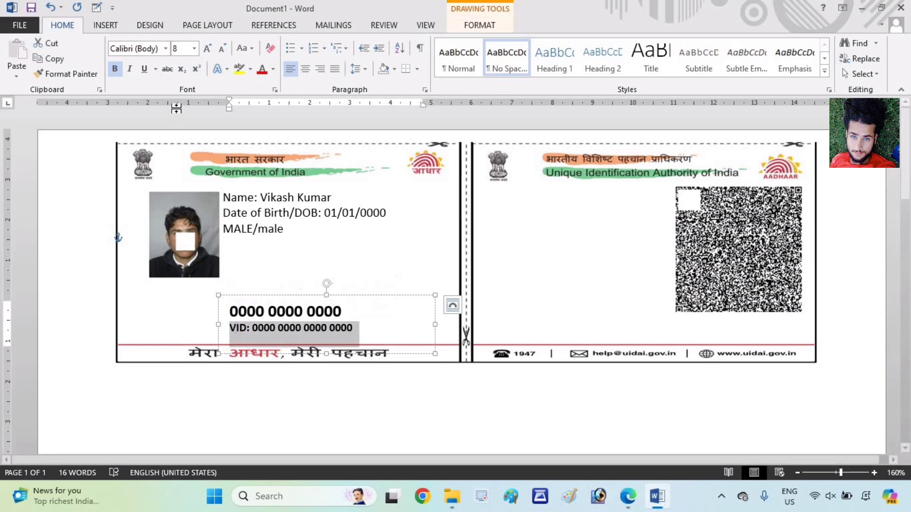
{"action": "left_click", "coordinate": [119, 70]}
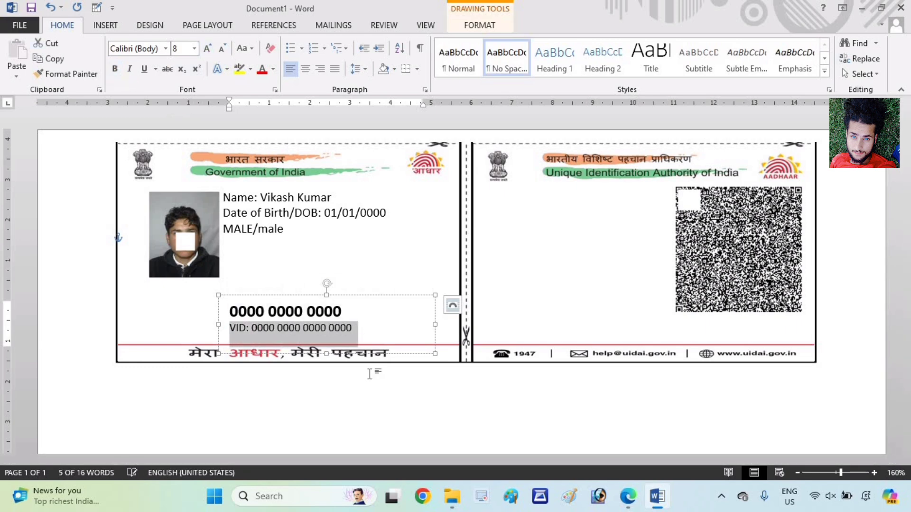
{"action": "left_click", "coordinate": [364, 330]}
- Shrink the number text box around its two lines and move it just above the slogan
{"action": "left_click_drag", "start_coordinate": [434, 353], "coordinate": [390, 338]}
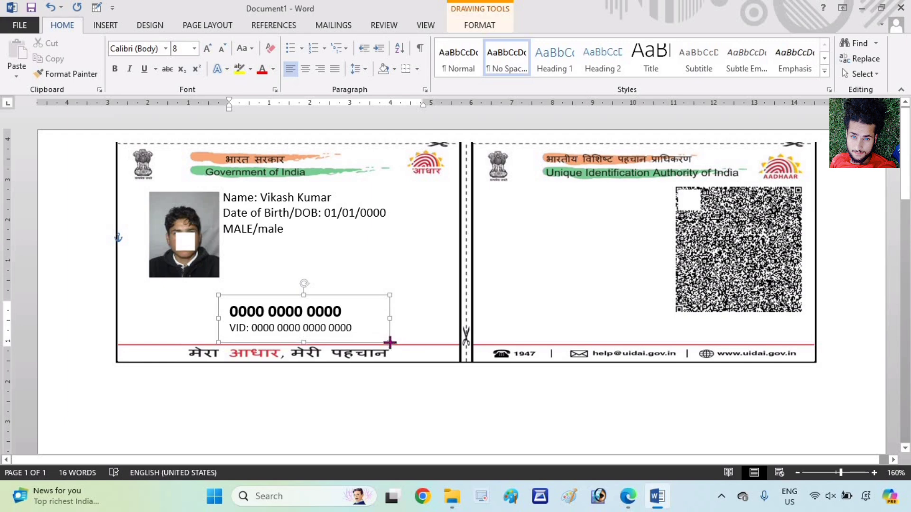
{"action": "left_click_drag", "start_coordinate": [390, 338], "coordinate": [367, 339]}
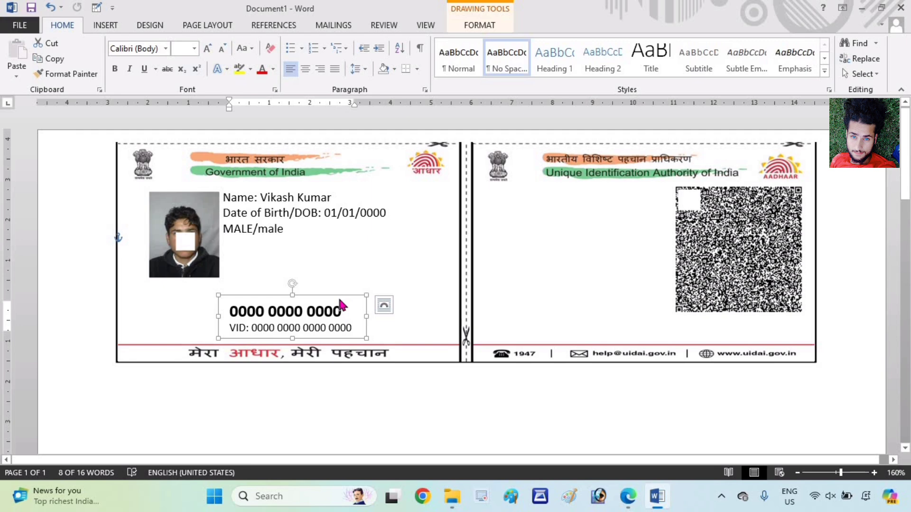
{"action": "left_click_drag", "start_coordinate": [339, 300], "coordinate": [362, 311]}
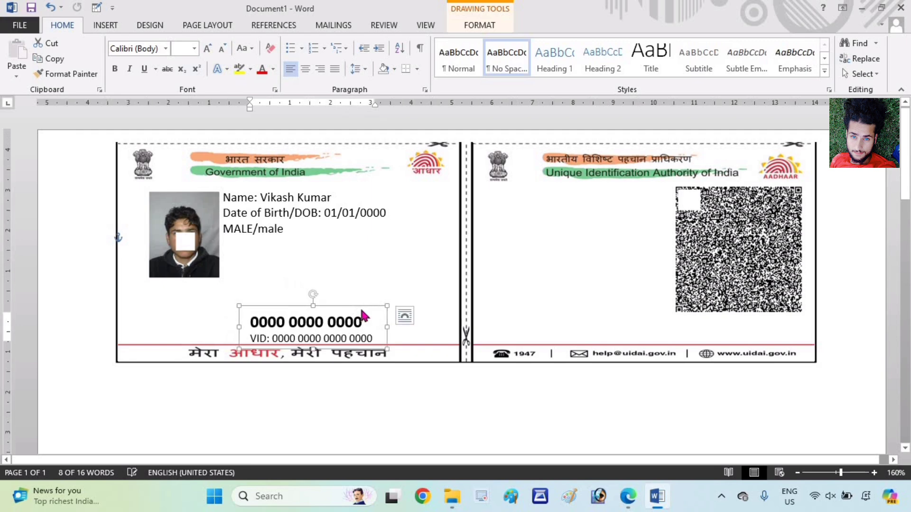
{"action": "key", "text": "ctrl+z"}
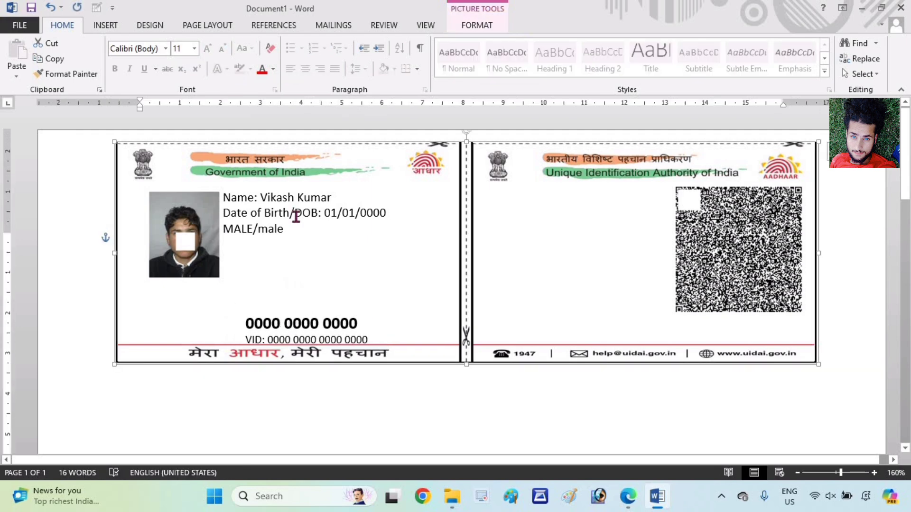
- Check the name details box and select the whole card picture
{"action": "left_click", "coordinate": [296, 216]}
{"action": "left_click", "coordinate": [287, 309]}
{"action": "left_click", "coordinate": [425, 280]}
{"action": "left_click", "coordinate": [345, 230]}
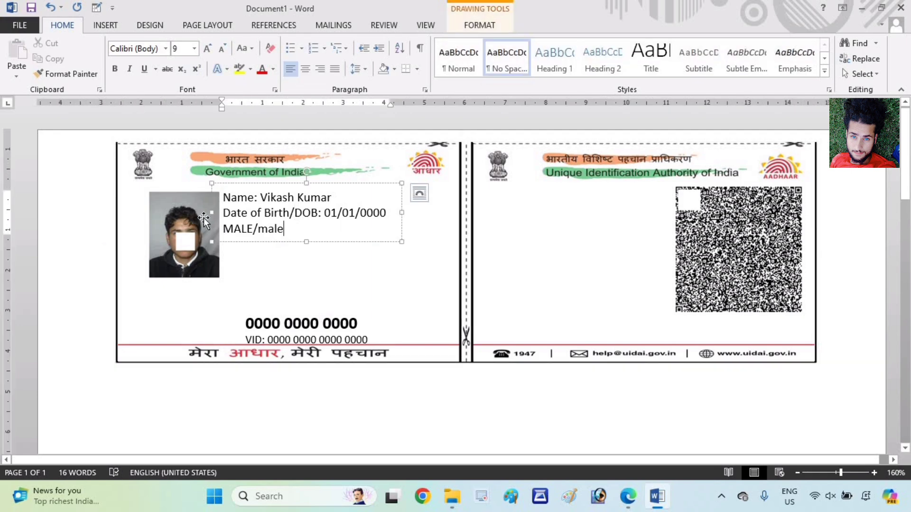
{"action": "left_click", "coordinate": [184, 220]}
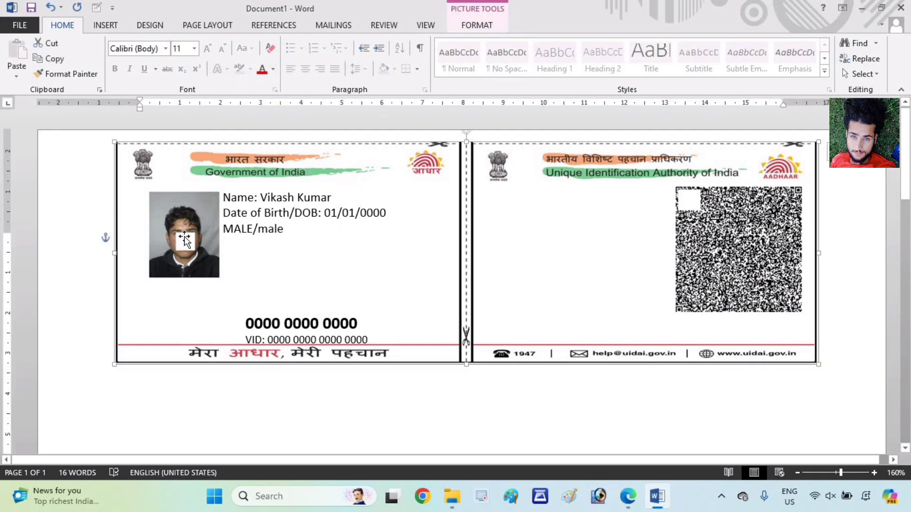
- Insert the red-background portrait photo from the Desktop into the document
{"action": "left_click", "coordinate": [105, 26]}
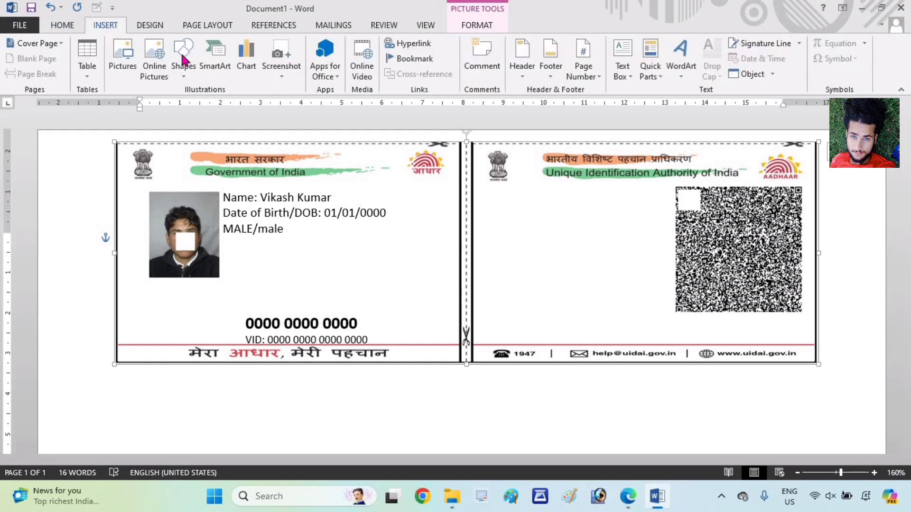
{"action": "left_click", "coordinate": [121, 69]}
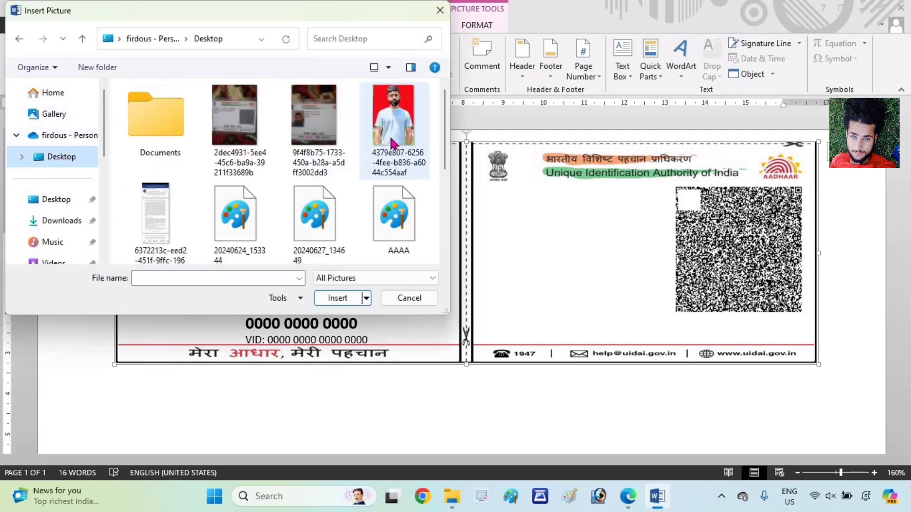
{"action": "left_click", "coordinate": [385, 124]}
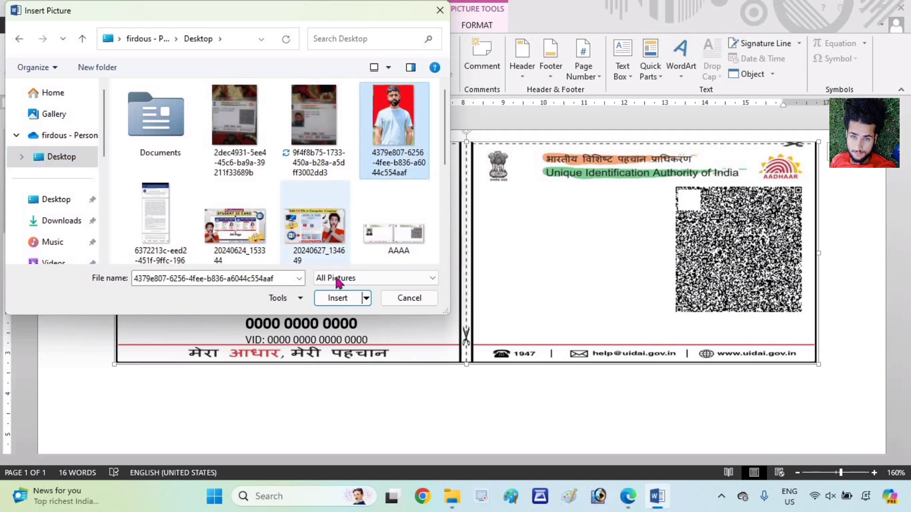
{"action": "left_click", "coordinate": [344, 302]}
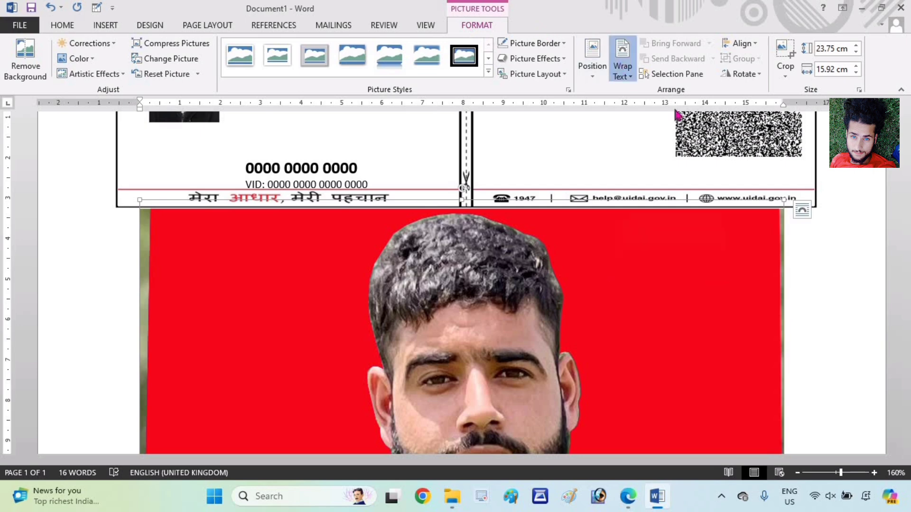
- Set the photo to float in front of text, give it a 4 cm height, and place it over the card
{"action": "left_click", "coordinate": [622, 61]}
{"action": "left_click", "coordinate": [669, 186]}
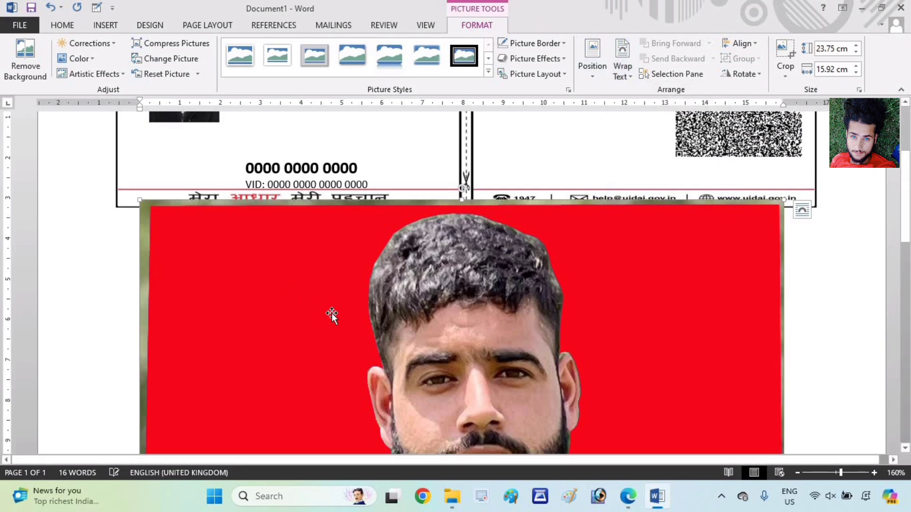
{"action": "mouse_move", "coordinate": [421, 388]}
{"action": "left_mouse_down"}
{"action": "mouse_move", "coordinate": [415, 291]}
{"action": "mouse_move", "coordinate": [369, 280]}
{"action": "left_mouse_up"}
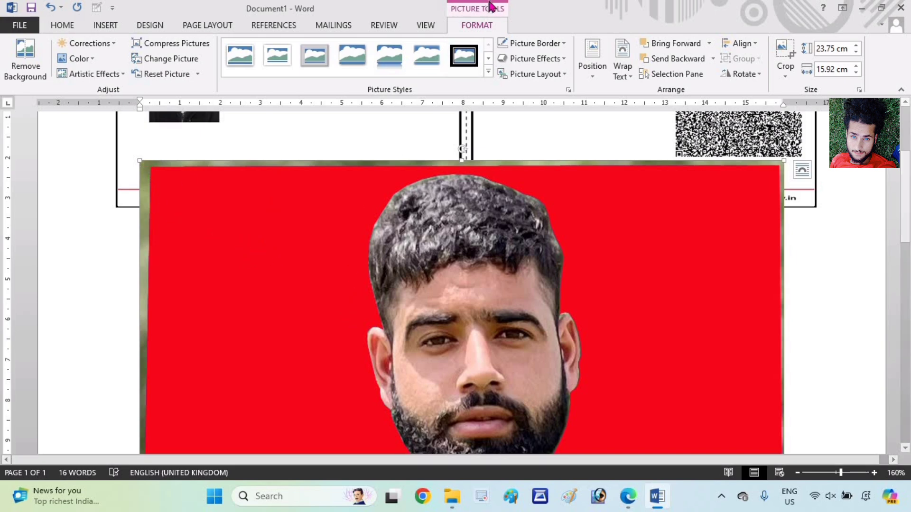
{"action": "left_click", "coordinate": [834, 50]}
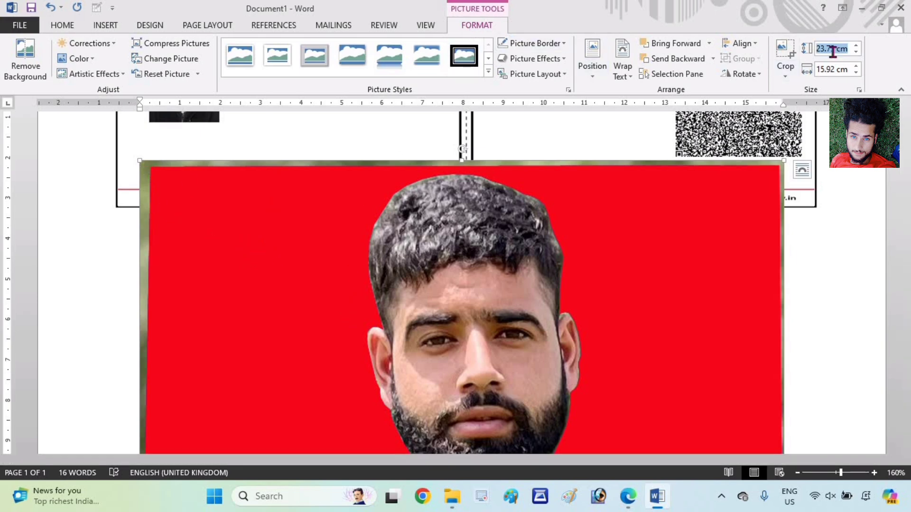
{"action": "type", "text": "4"}
{"action": "key", "text": "Return"}
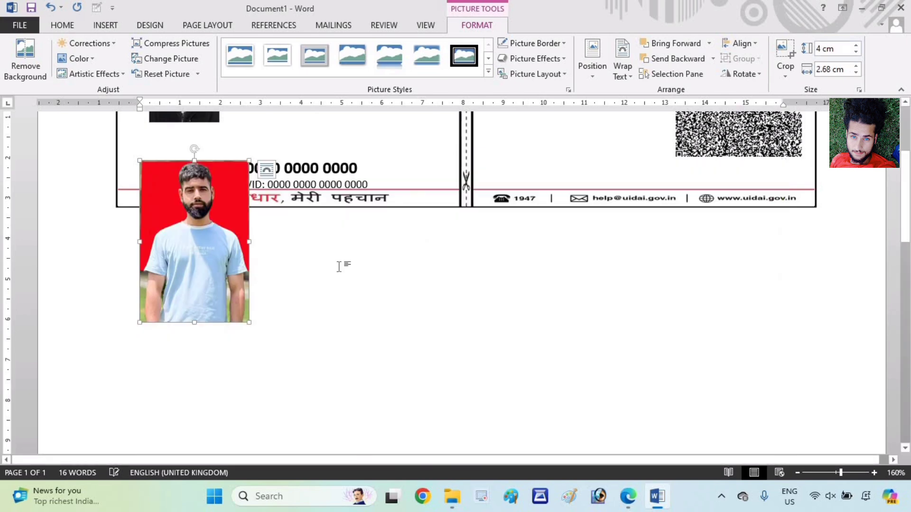
{"action": "left_click_drag", "start_coordinate": [178, 232], "coordinate": [235, 250]}
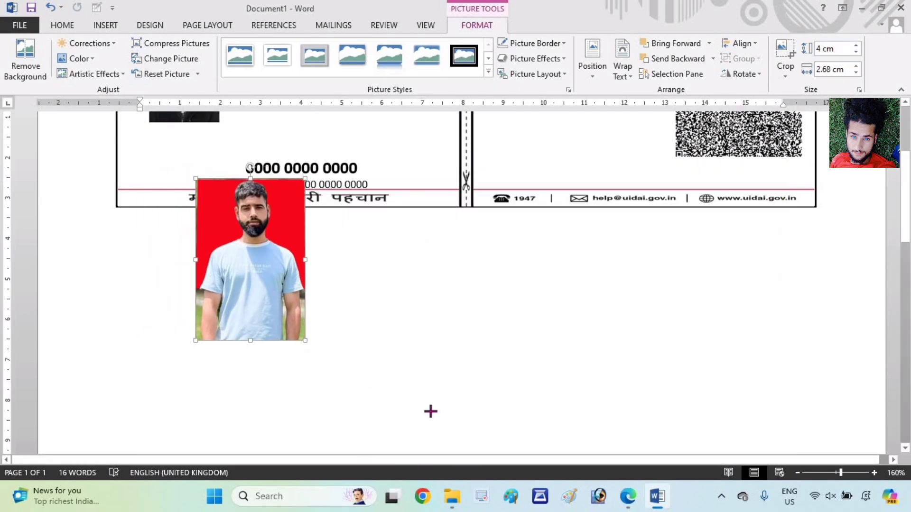
{"action": "mouse_move", "coordinate": [308, 346]}
{"action": "left_mouse_down"}
{"action": "mouse_move", "coordinate": [449, 244]}
{"action": "mouse_move", "coordinate": [417, 253]}
{"action": "left_mouse_up"}
- Crop a sliver off the photo's top and trim away its left side
{"action": "left_click", "coordinate": [786, 57]}
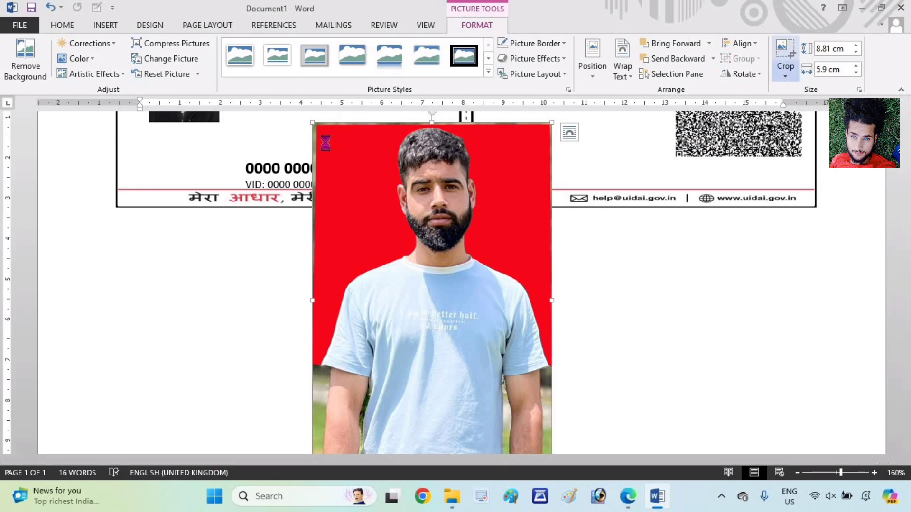
{"action": "scroll", "coordinate": [433, 123], "scroll_direction": "up", "scroll_amount": 3}
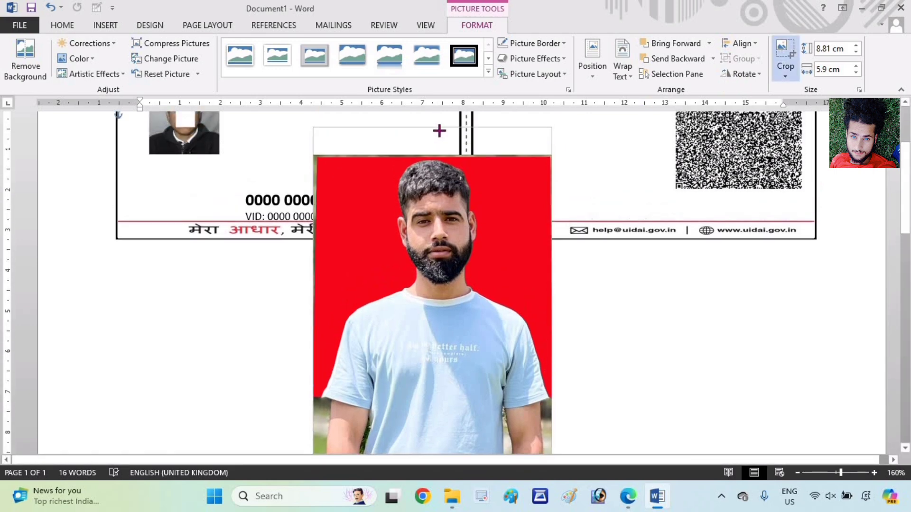
{"action": "left_click_drag", "start_coordinate": [457, 189], "coordinate": [456, 190]}
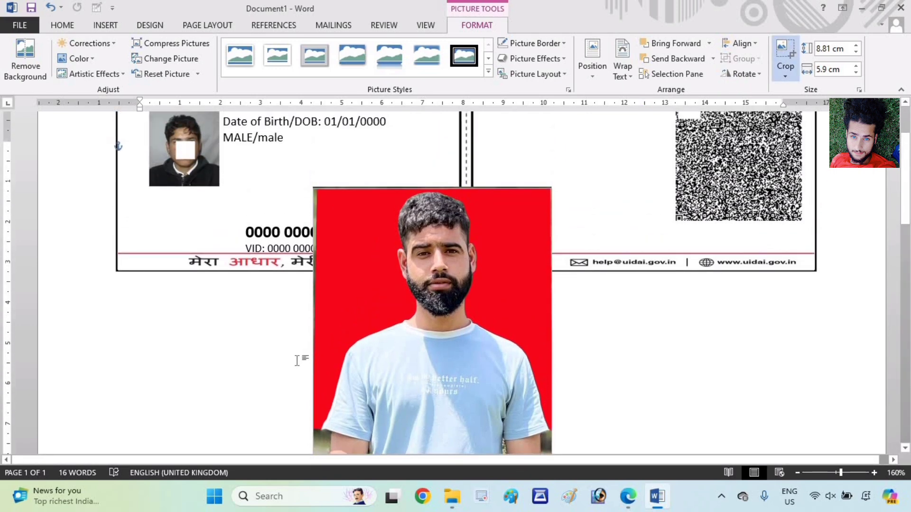
{"action": "left_click_drag", "start_coordinate": [313, 364], "coordinate": [366, 395]}
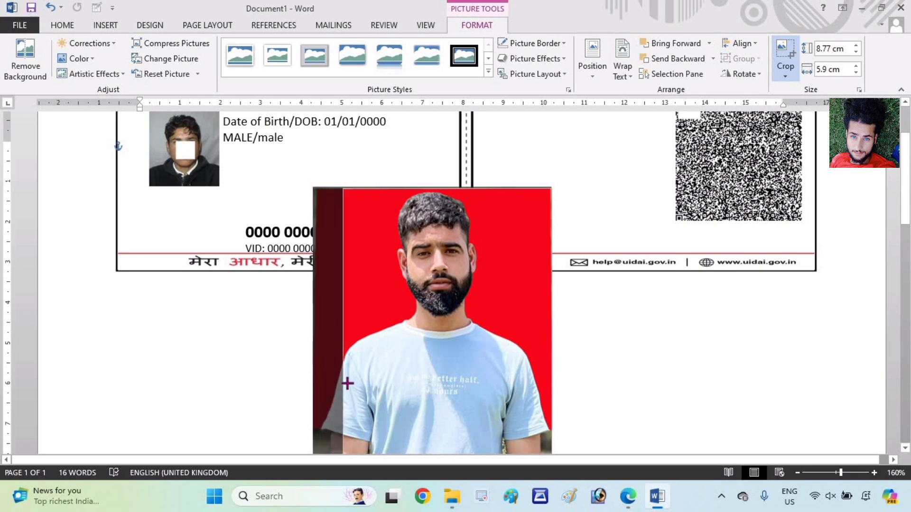
{"action": "left_click", "coordinate": [612, 369]}
- Crop the photo's right side and bottom to leave a head-and-shoulders shot
{"action": "double_click", "coordinate": [399, 367]}
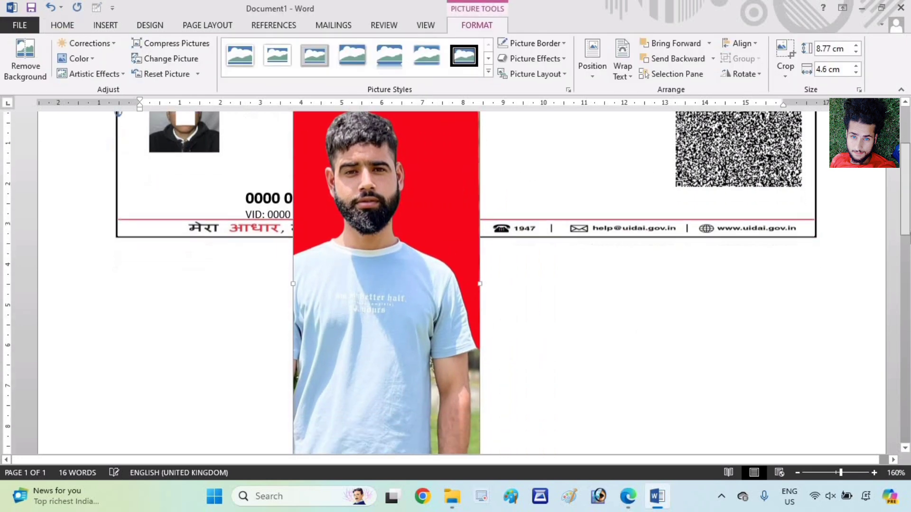
{"action": "scroll", "coordinate": [399, 367], "scroll_direction": "down", "scroll_amount": 3}
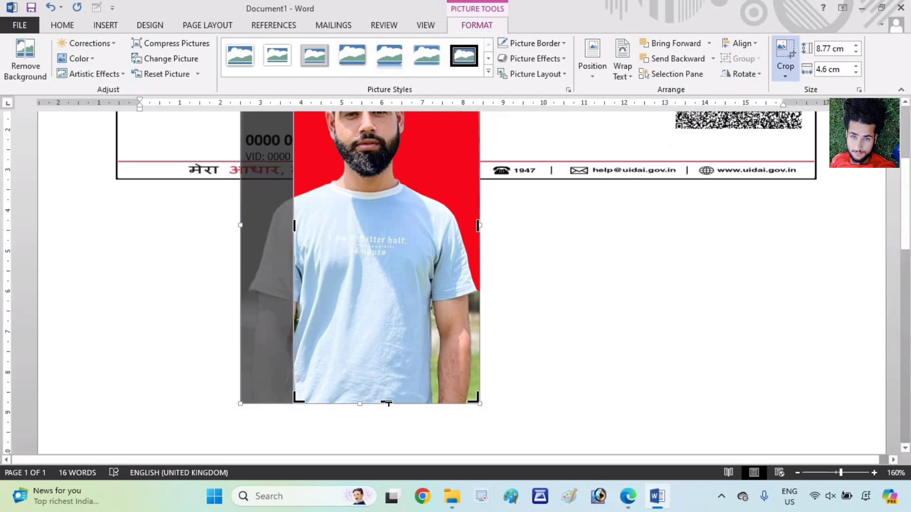
{"action": "left_click_drag", "start_coordinate": [391, 362], "coordinate": [413, 226]}
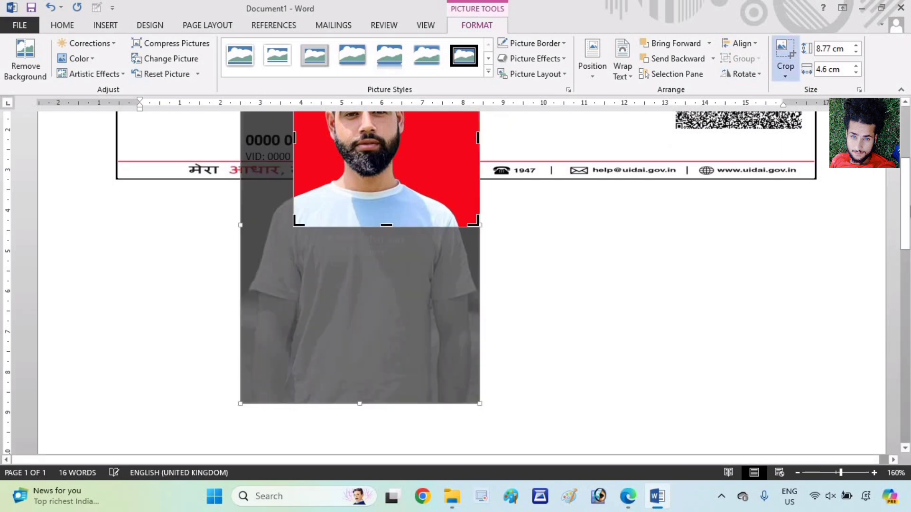
{"action": "scroll", "coordinate": [456, 259], "scroll_direction": "up", "scroll_amount": 4}
{"action": "scroll", "coordinate": [456, 260], "scroll_direction": "up", "scroll_amount": 1}
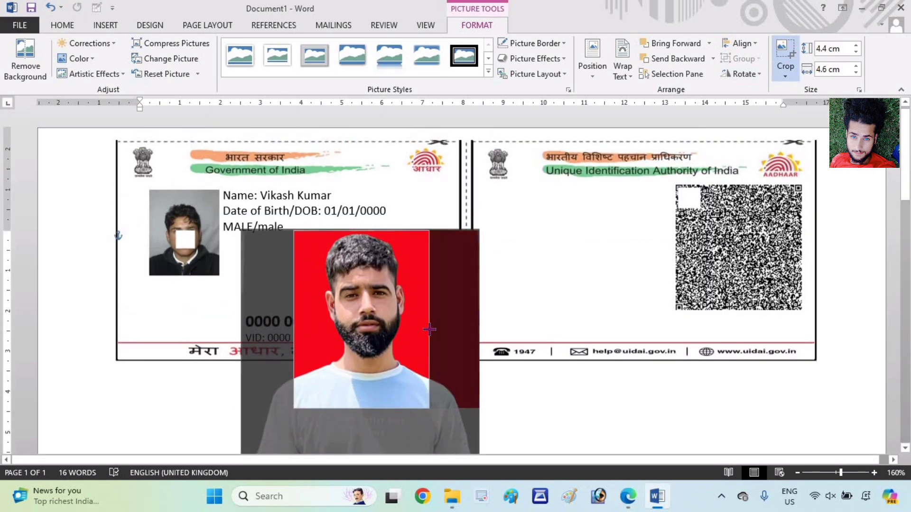
{"action": "left_click_drag", "start_coordinate": [466, 325], "coordinate": [429, 332]}
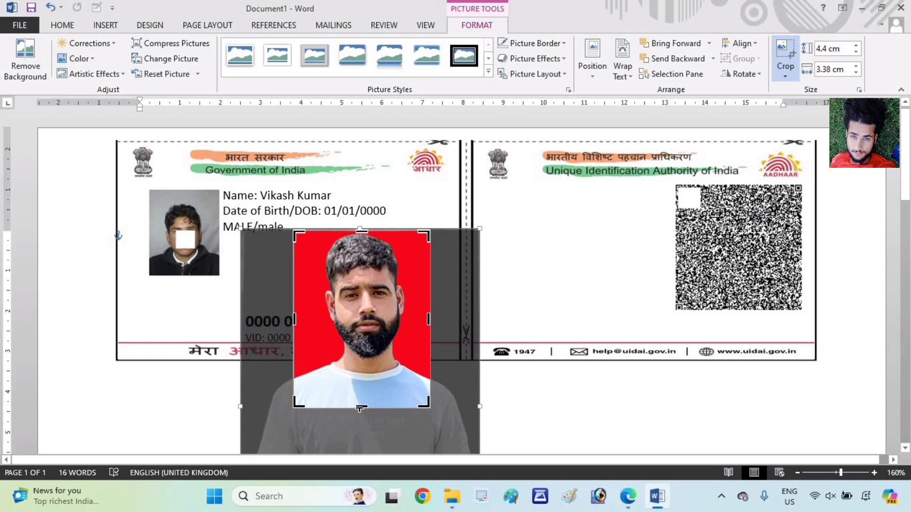
{"action": "left_click_drag", "start_coordinate": [359, 409], "coordinate": [360, 390]}
- Move the cropped portrait onto the old photo and resize it to fill the frame
{"action": "left_click", "coordinate": [585, 392]}
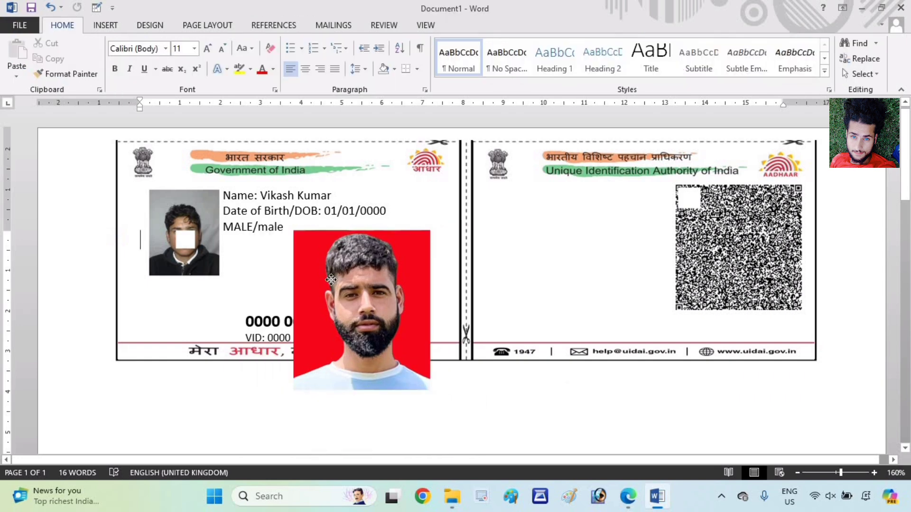
{"action": "left_click_drag", "start_coordinate": [330, 280], "coordinate": [191, 242]}
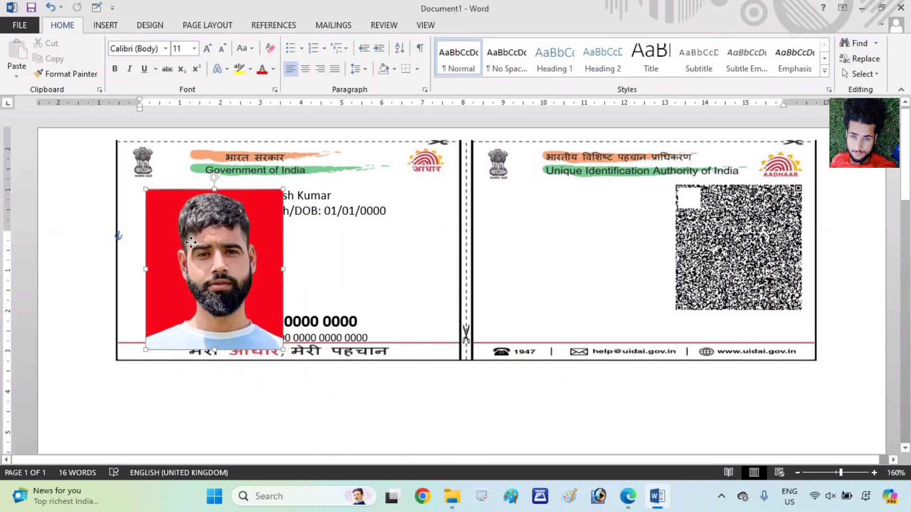
{"action": "double_click", "coordinate": [209, 271]}
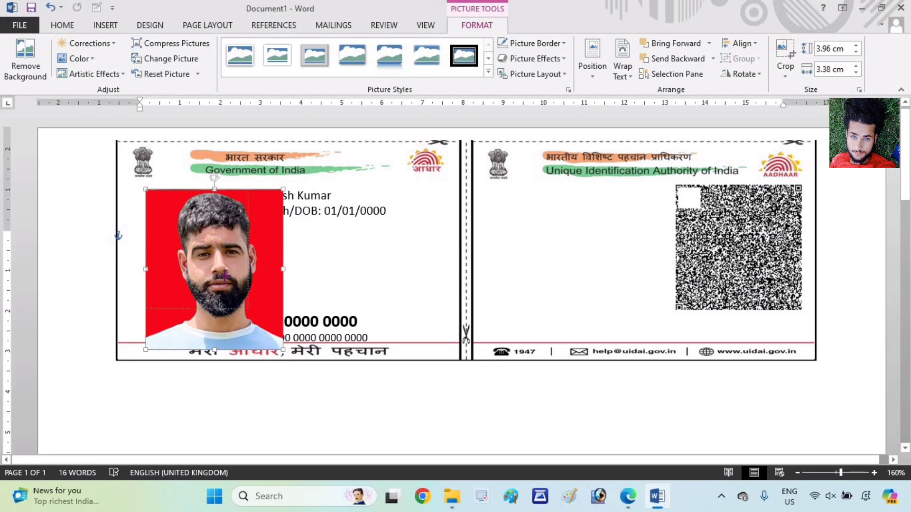
{"action": "left_click_drag", "start_coordinate": [284, 350], "coordinate": [215, 268]}
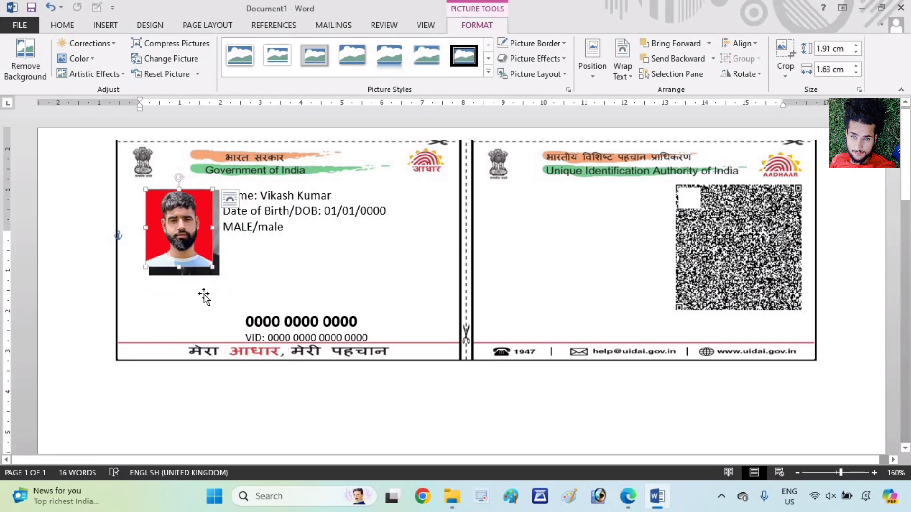
{"action": "left_click", "coordinate": [176, 332]}
{"action": "left_click", "coordinate": [186, 227]}
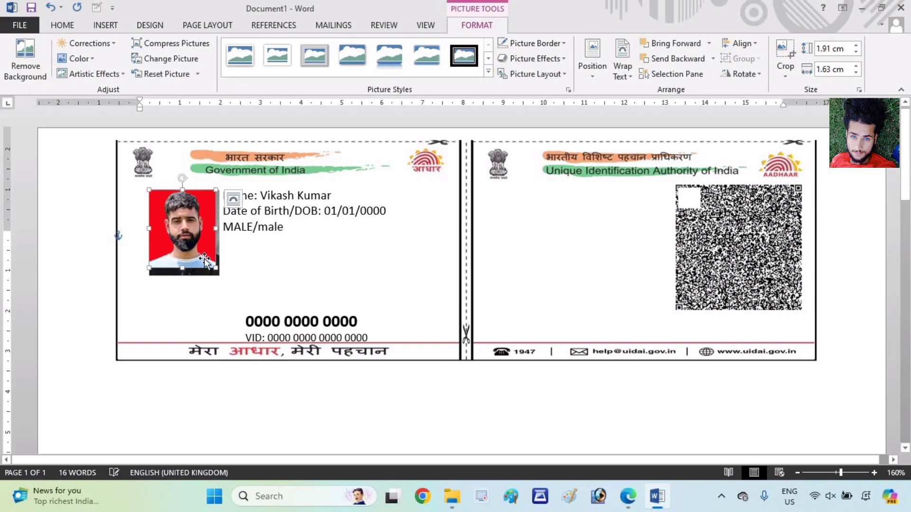
{"action": "left_click_drag", "start_coordinate": [216, 231], "coordinate": [219, 232]}
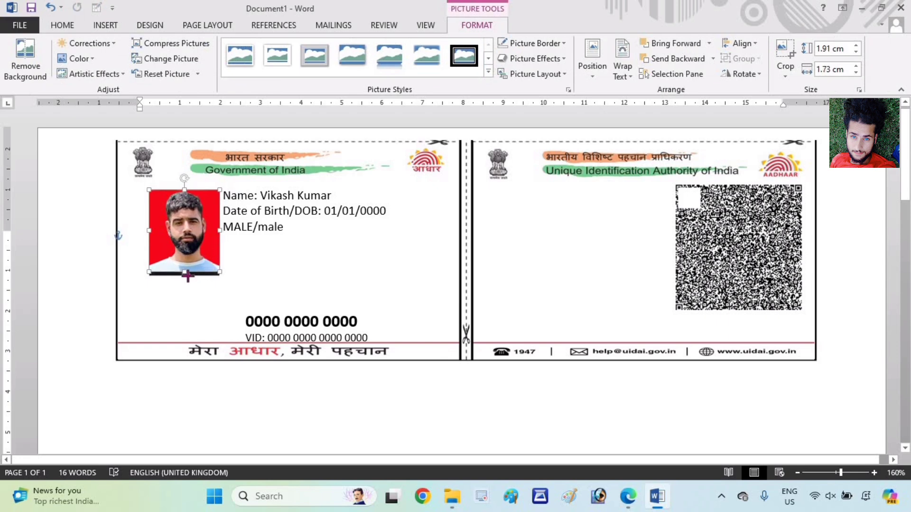
- Check the portrait's placement by selecting it, the card image, and the name text box
{"action": "left_click", "coordinate": [279, 275]}
{"action": "left_click", "coordinate": [186, 252]}
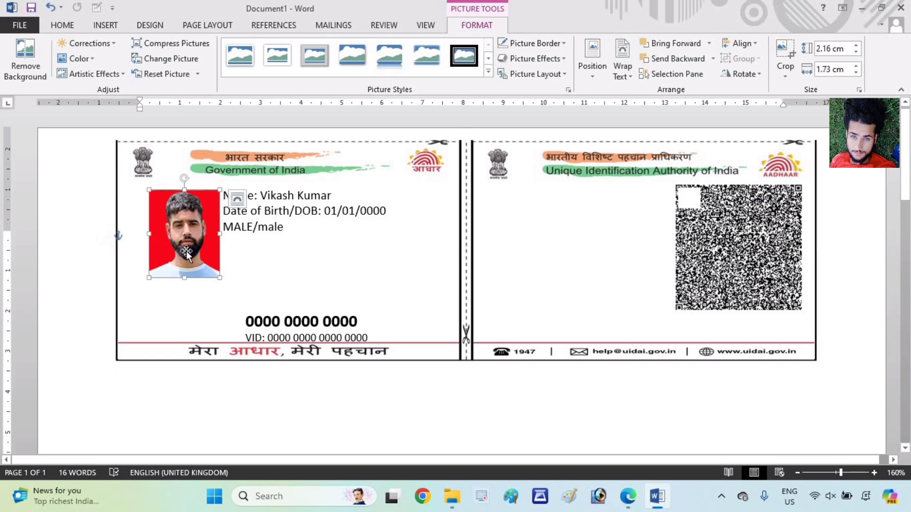
{"action": "left_click", "coordinate": [340, 267]}
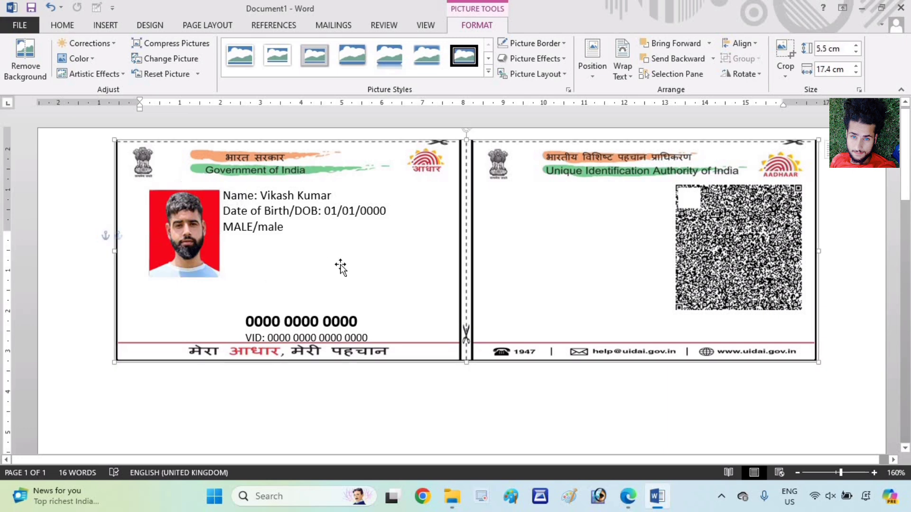
{"action": "left_click", "coordinate": [273, 212]}
{"action": "left_click", "coordinate": [240, 256]}
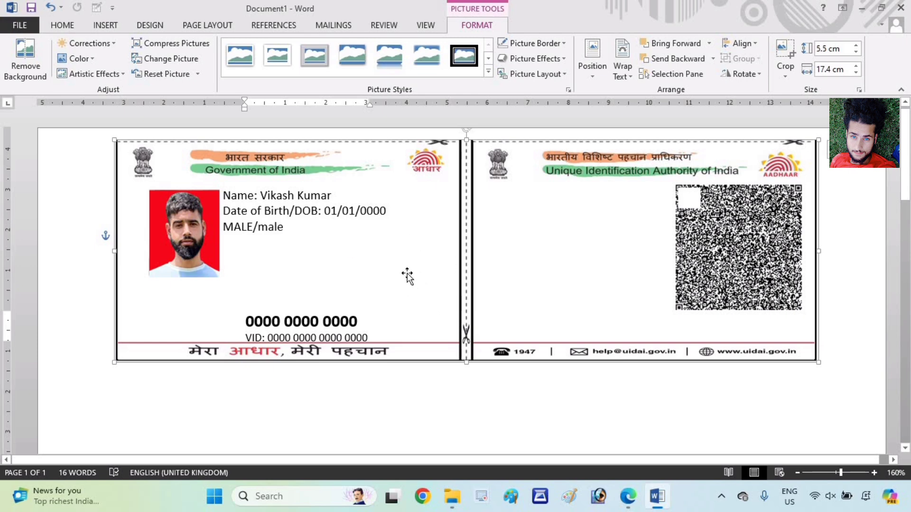
{"action": "left_click", "coordinate": [184, 240]}
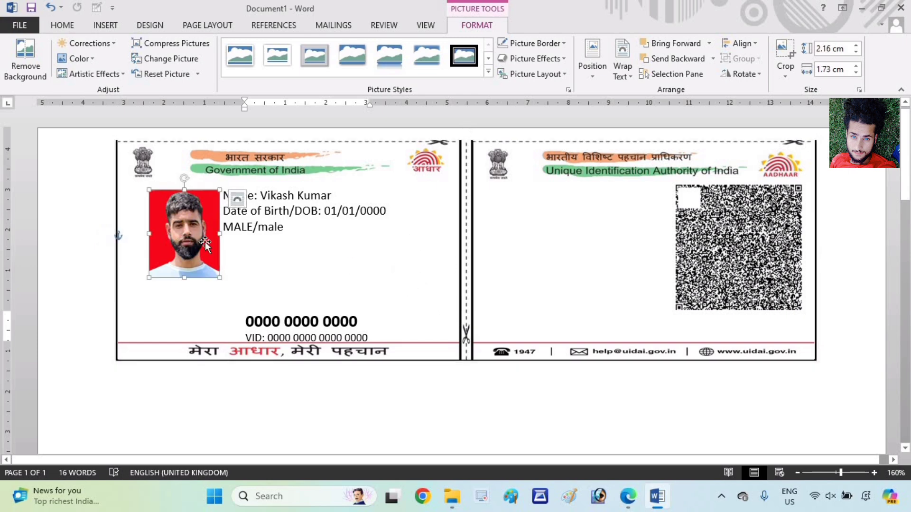
{"action": "left_click", "coordinate": [404, 283]}
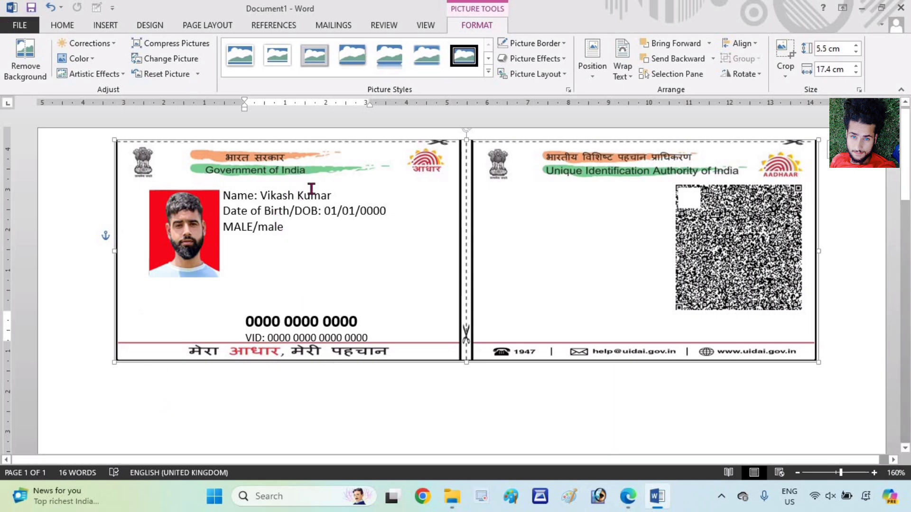
{"action": "left_click", "coordinate": [299, 205]}
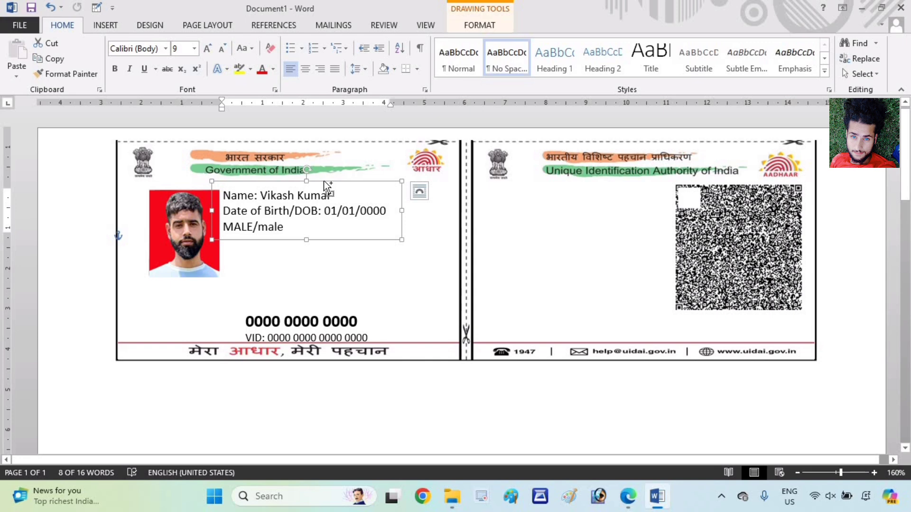
- Copy the name text box, change its text to 'Issue Date: 01/01/1999', and move it lower
{"action": "left_click_drag", "start_coordinate": [324, 181], "coordinate": [369, 233]}
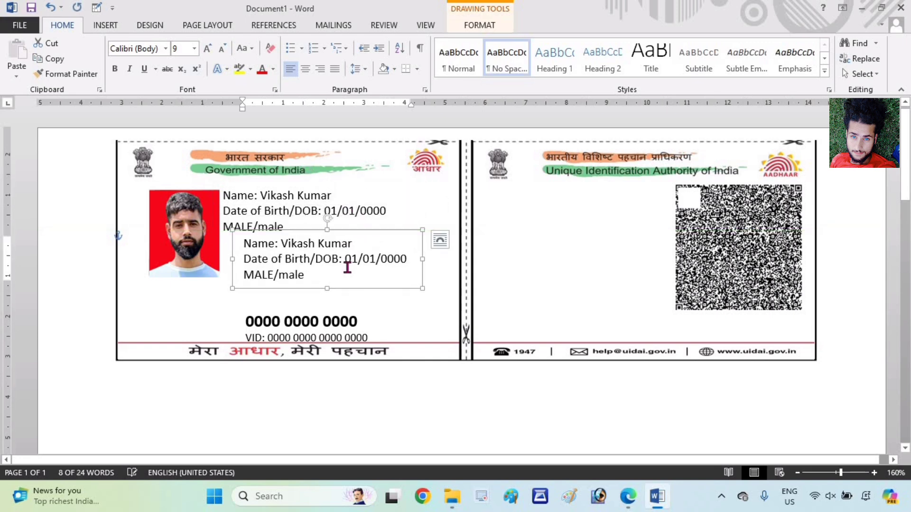
{"action": "left_click", "coordinate": [347, 267]}
{"action": "key", "text": "ctrl+a"}
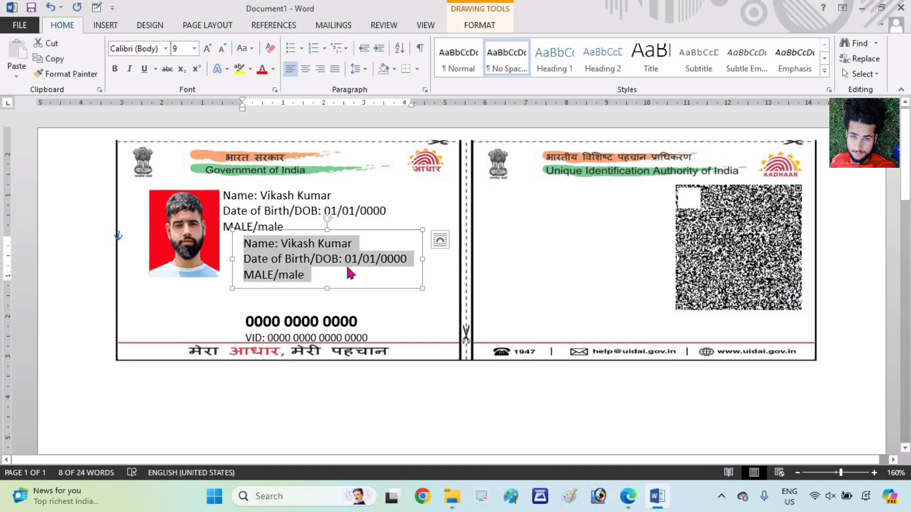
{"action": "key", "text": "Delete"}
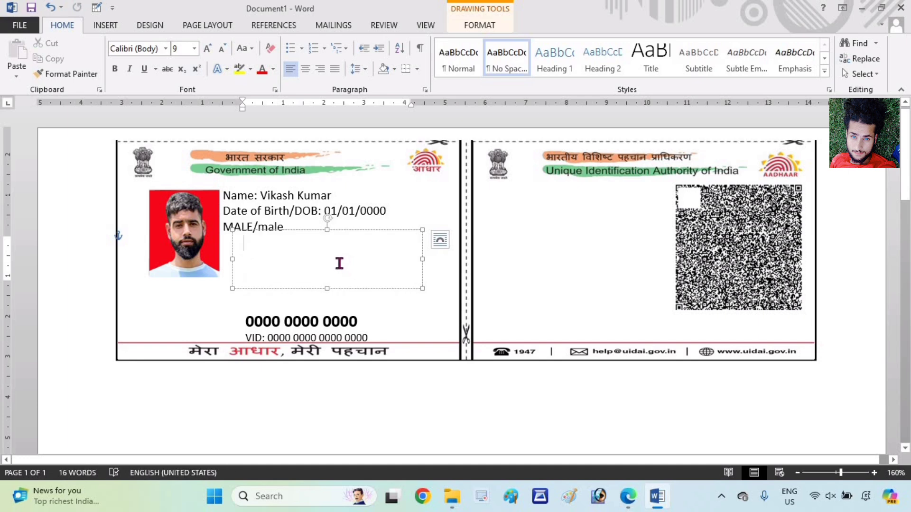
{"action": "type", "text": "Issue Dtae"}
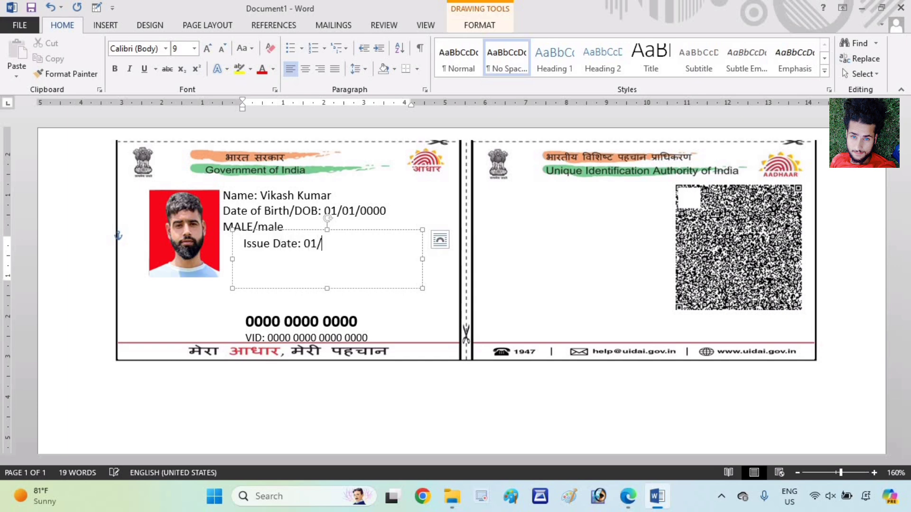
{"action": "type", "text": "999"}
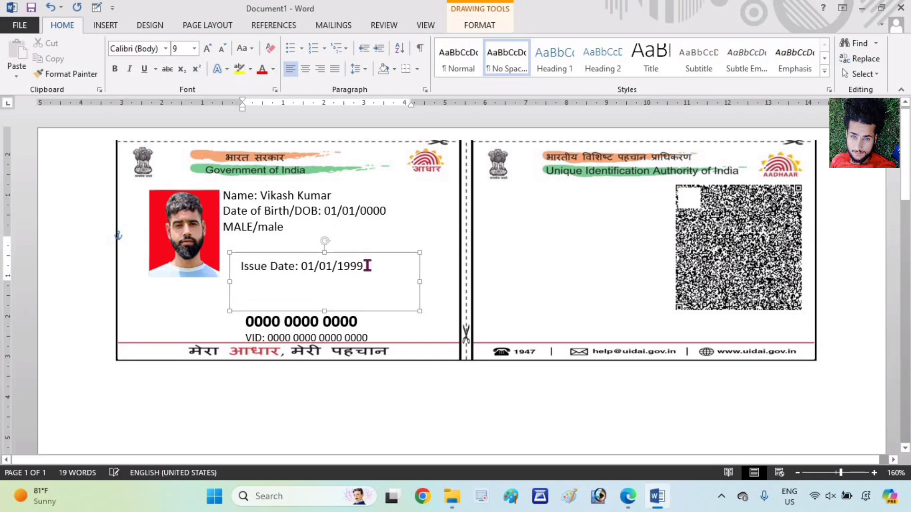
{"action": "left_click_drag", "start_coordinate": [235, 264], "coordinate": [233, 287]}
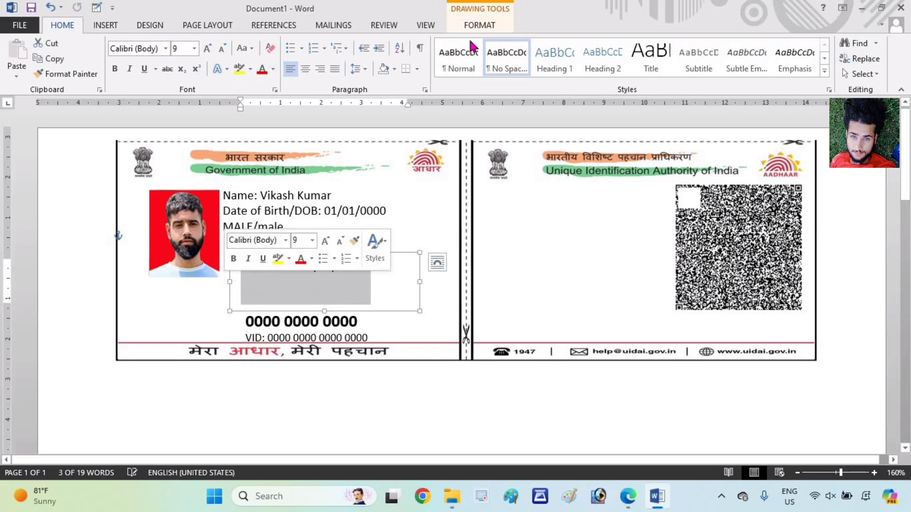
- Rotate the Issue Date text to run vertically and resize its box to fit one line
{"action": "left_click", "coordinate": [479, 26]}
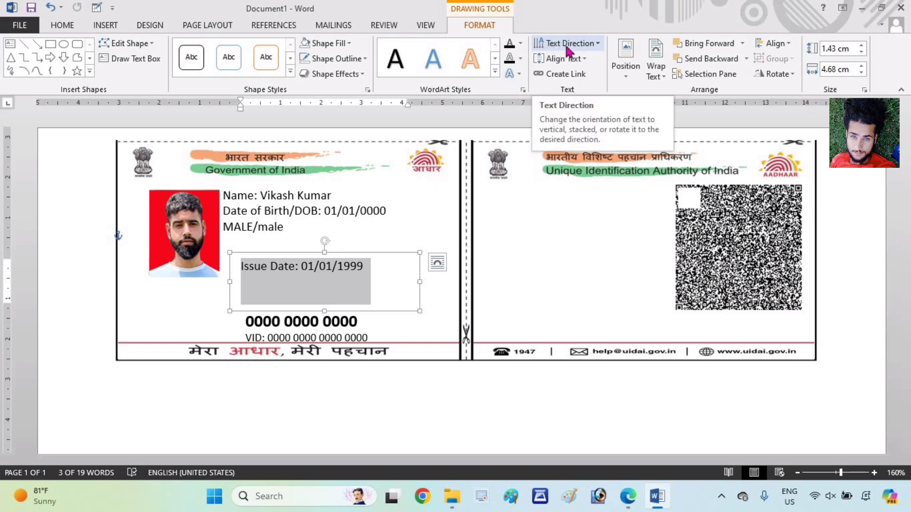
{"action": "left_click", "coordinate": [597, 47]}
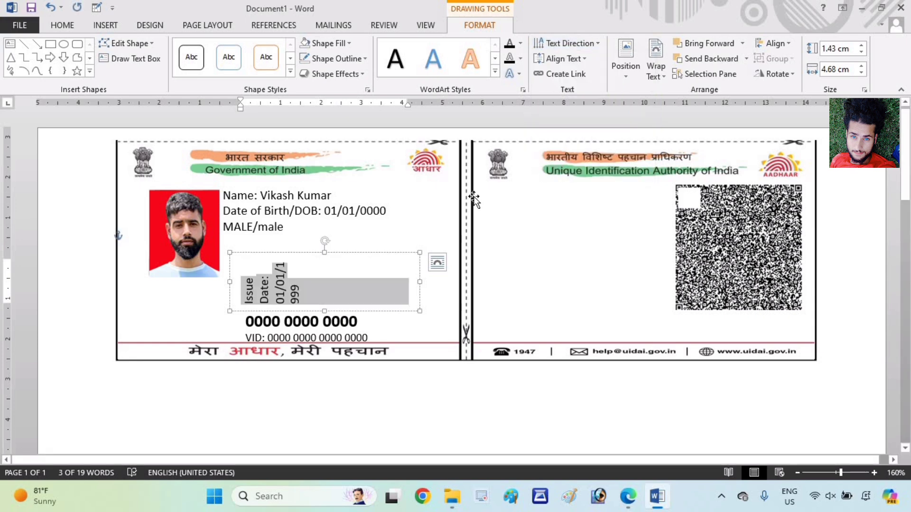
{"action": "left_click", "coordinate": [329, 260]}
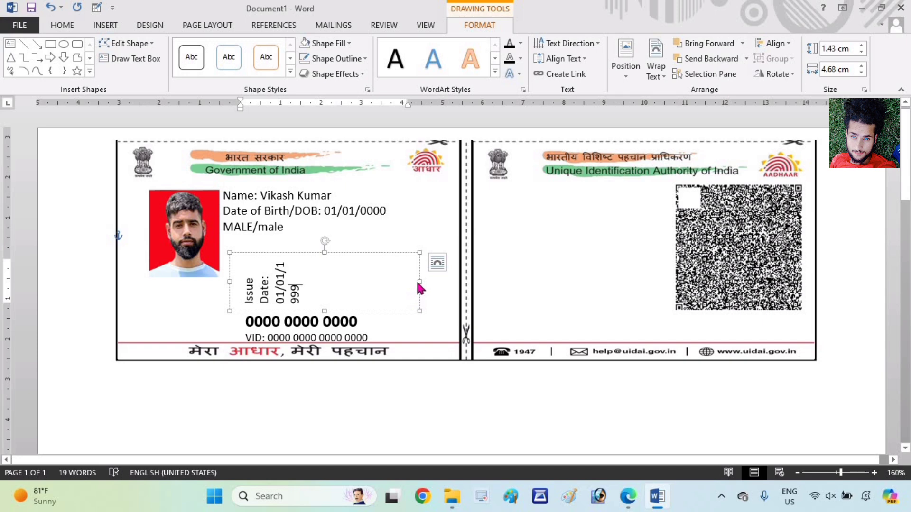
{"action": "left_click_drag", "start_coordinate": [419, 283], "coordinate": [331, 282]}
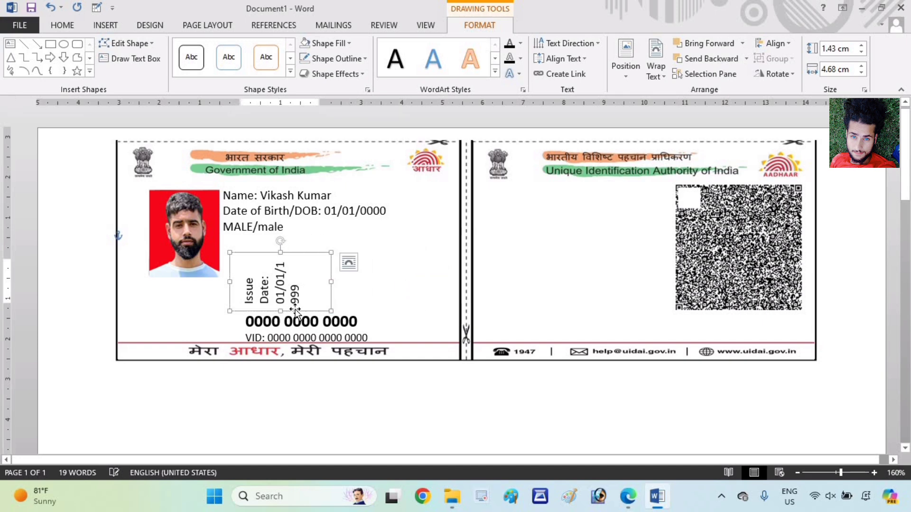
{"action": "mouse_move", "coordinate": [279, 311]}
{"action": "left_mouse_down"}
{"action": "mouse_move", "coordinate": [278, 402]}
{"action": "mouse_move", "coordinate": [277, 392]}
{"action": "left_mouse_up"}
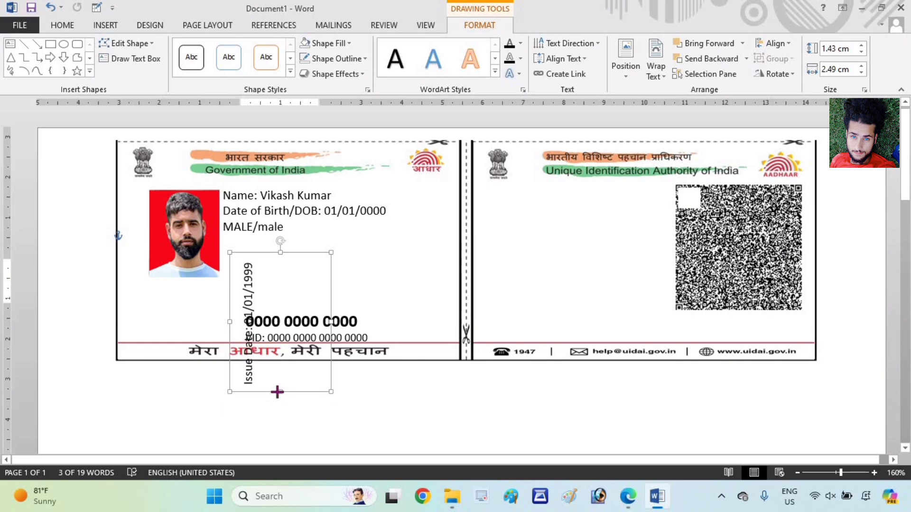
- Move the vertical Issue Date box left of the photo, narrow it, and select its text
{"action": "left_click_drag", "start_coordinate": [261, 254], "coordinate": [143, 187]}
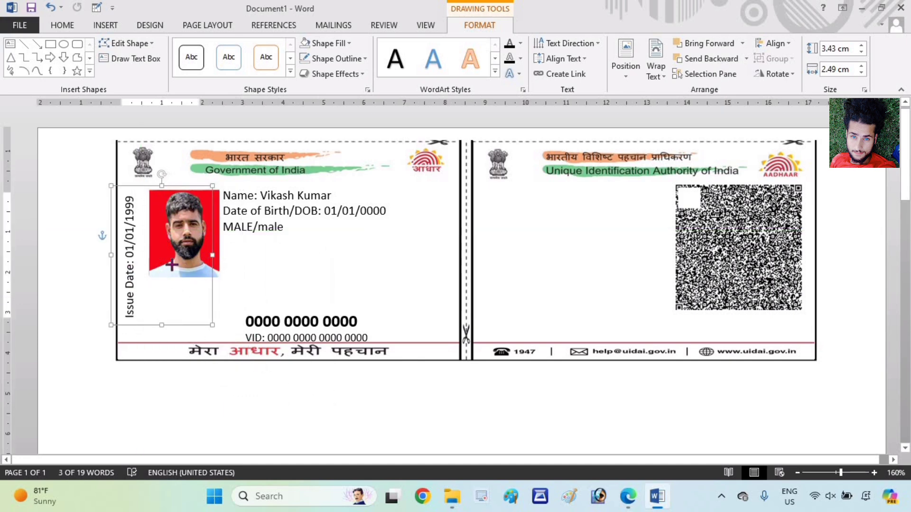
{"action": "left_click_drag", "start_coordinate": [212, 255], "coordinate": [147, 256]}
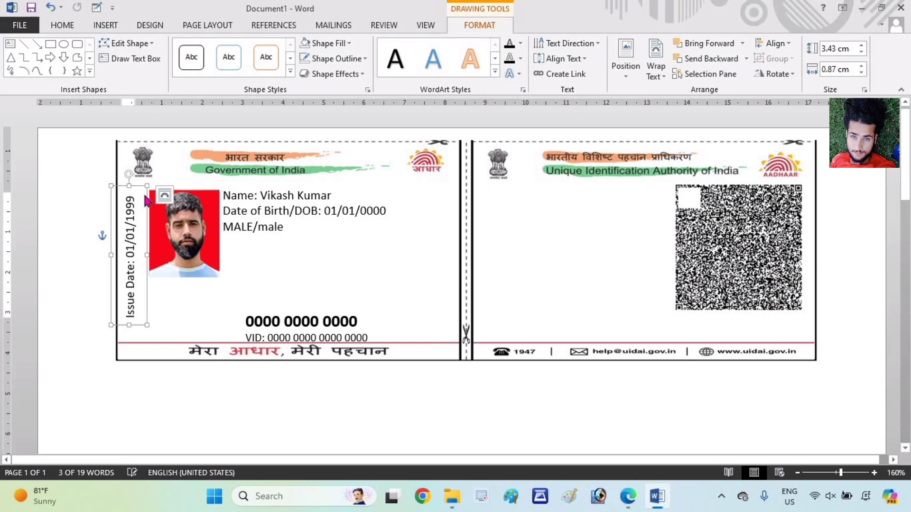
{"action": "left_click_drag", "start_coordinate": [133, 194], "coordinate": [130, 319]}
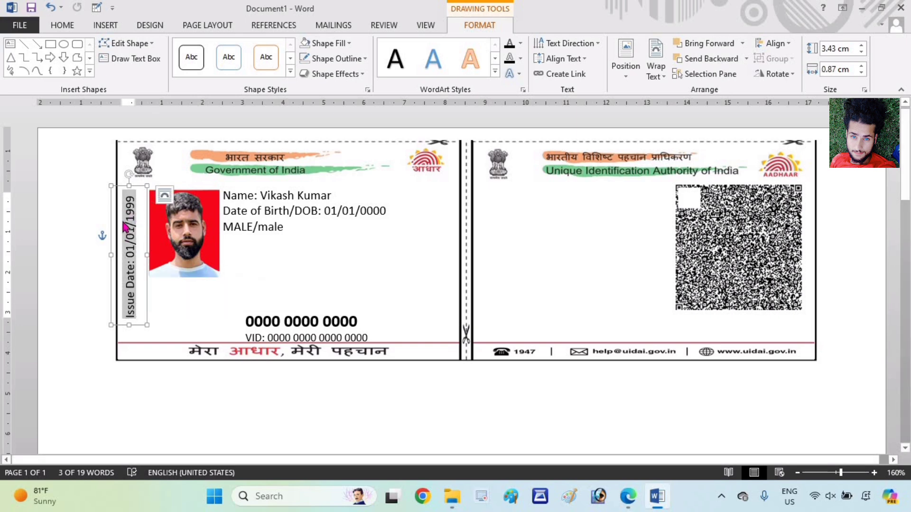
- Reduce the Issue Date text to 7 pt
{"action": "left_click", "coordinate": [62, 26]}
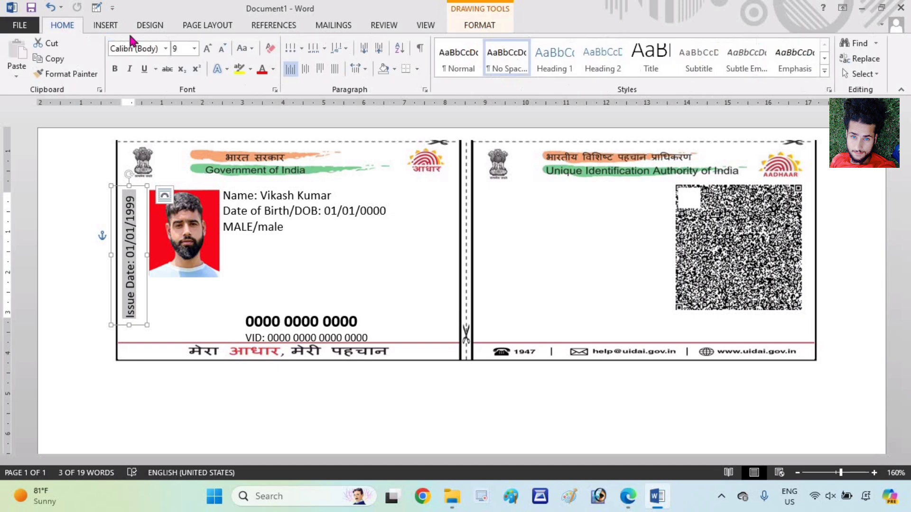
{"action": "left_click", "coordinate": [223, 50]}
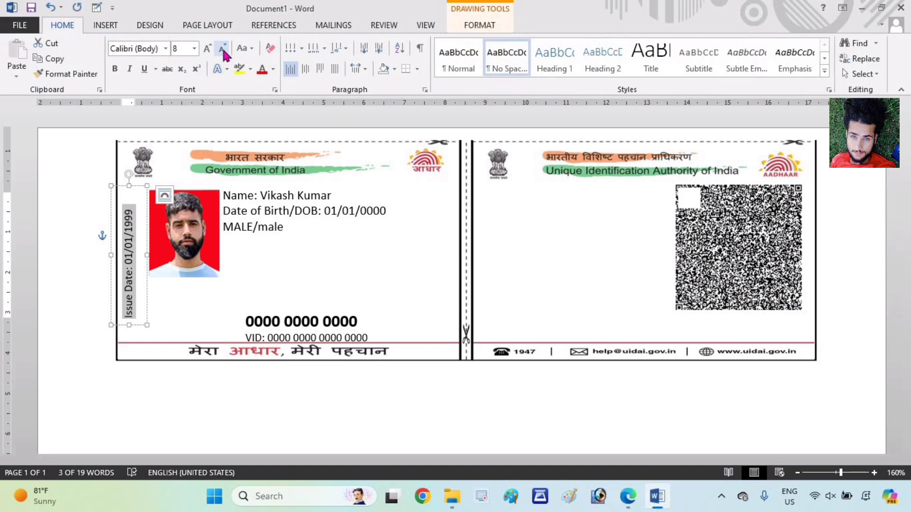
{"action": "left_click", "coordinate": [223, 50]}
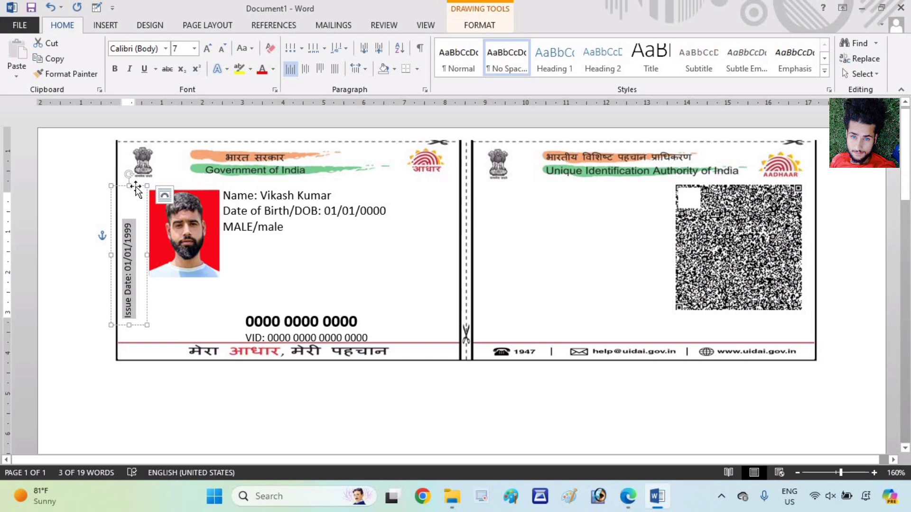
- Raise the Issue Date label alongside the photo's left edge
{"action": "mouse_move", "coordinate": [135, 178]}
{"action": "left_mouse_down"}
{"action": "mouse_move", "coordinate": [137, 166]}
{"action": "mouse_move", "coordinate": [133, 190]}
{"action": "left_mouse_up"}
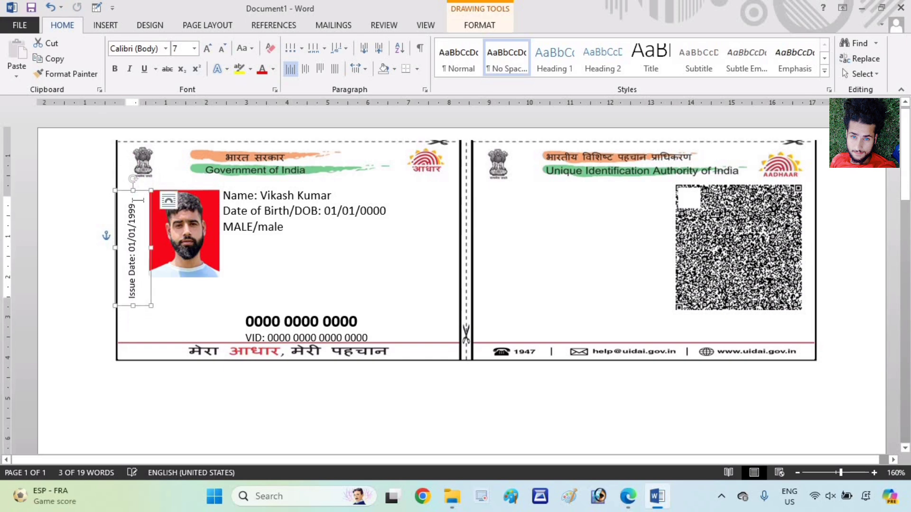
{"action": "key", "text": "Up"}
{"action": "key", "text": "Up"}
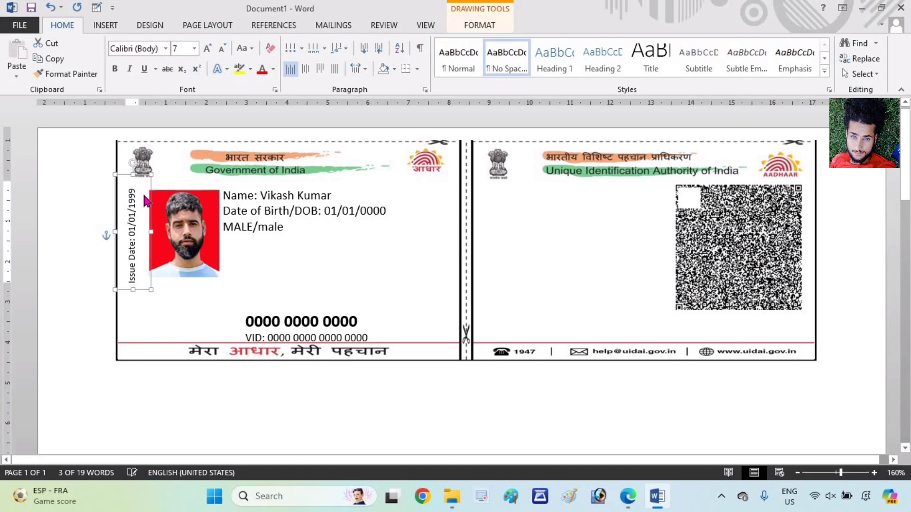
{"action": "key", "text": "Up"}
{"action": "left_click", "coordinate": [274, 258]}
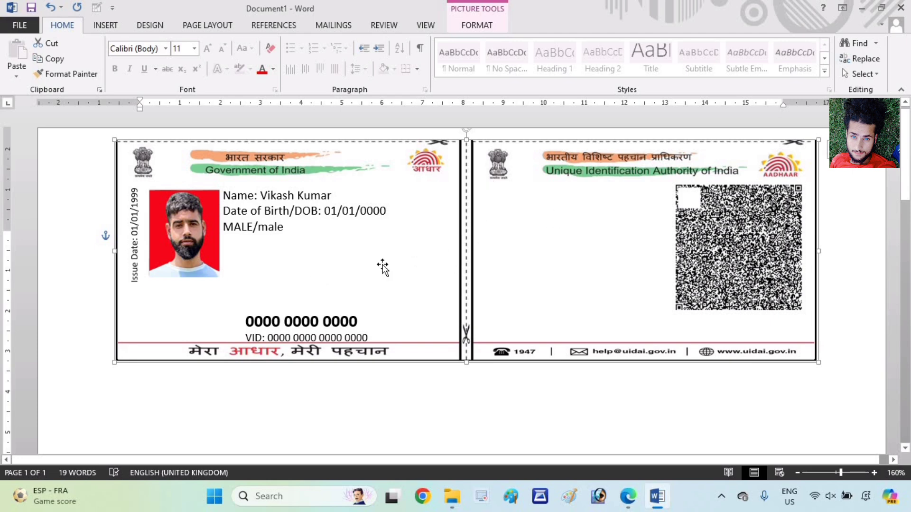
- Select the whole name, date of birth and gender box on the front card, then copy and paste it
{"action": "left_click", "coordinate": [288, 195]}
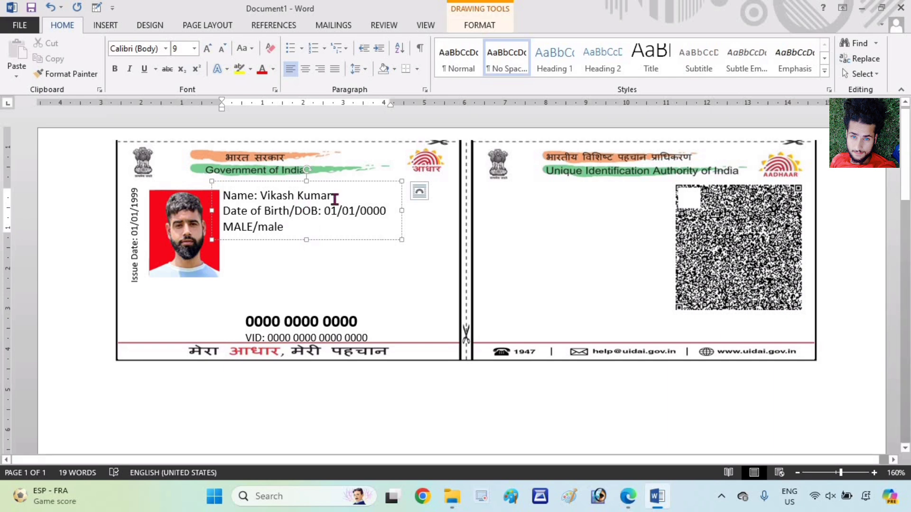
{"action": "left_click", "coordinate": [291, 227]}
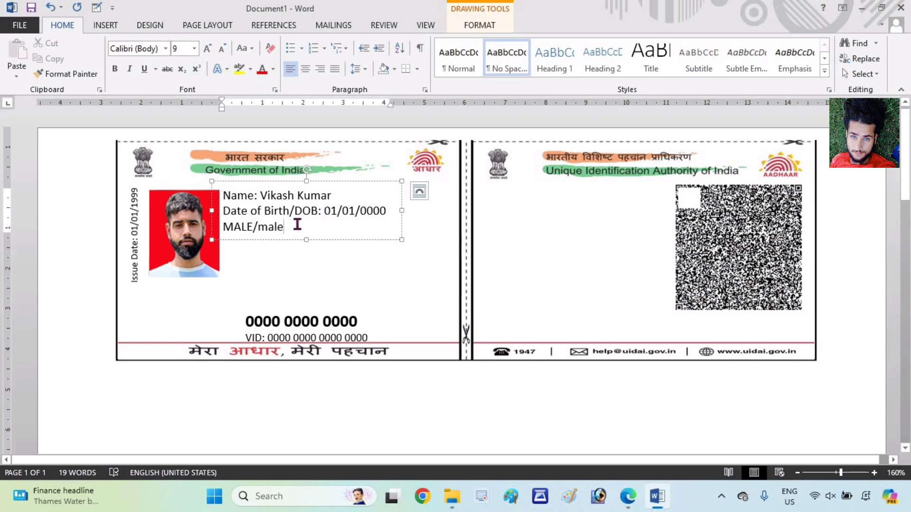
{"action": "left_click", "coordinate": [561, 220]}
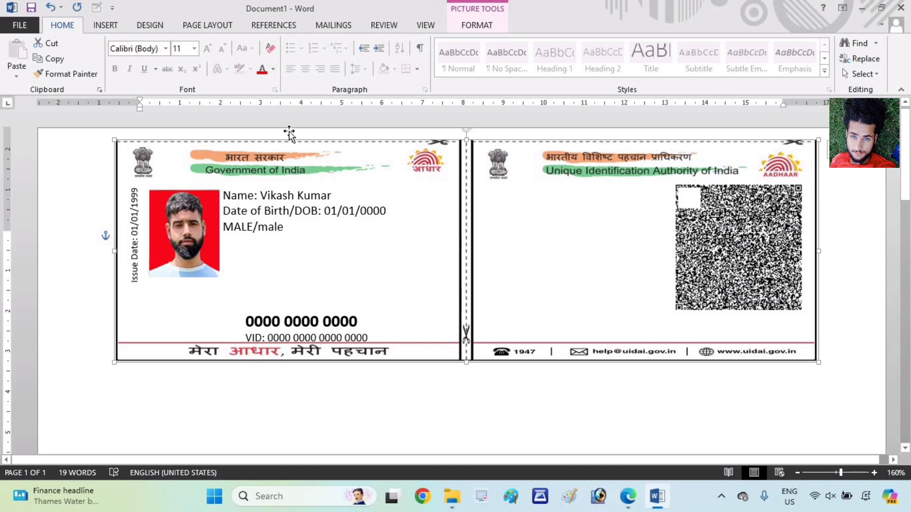
{"action": "left_click", "coordinate": [278, 211]}
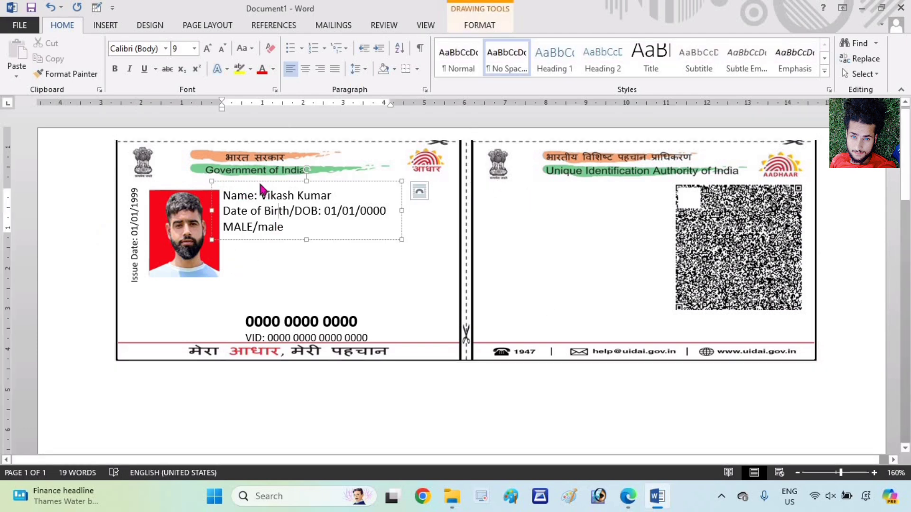
{"action": "left_click", "coordinate": [273, 182]}
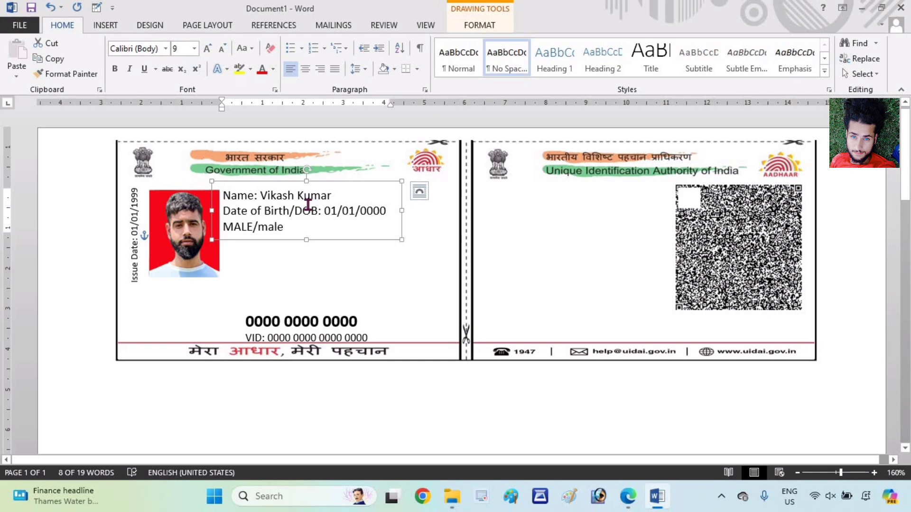
{"action": "key", "text": "ctrl+c"}
{"action": "key", "text": "ctrl+v"}
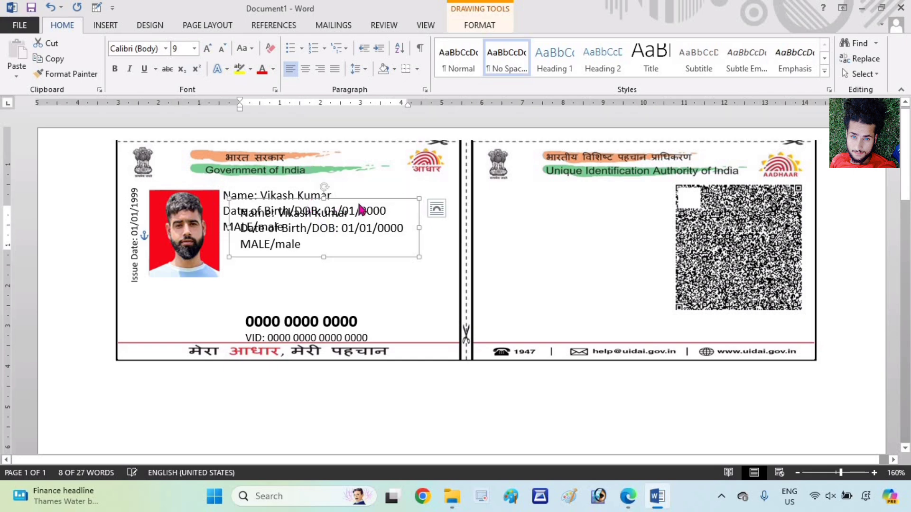
- Move the copied box beside the QR code on the back card, clear its text, and stretch it taller
{"action": "left_click_drag", "start_coordinate": [366, 198], "coordinate": [603, 179]}
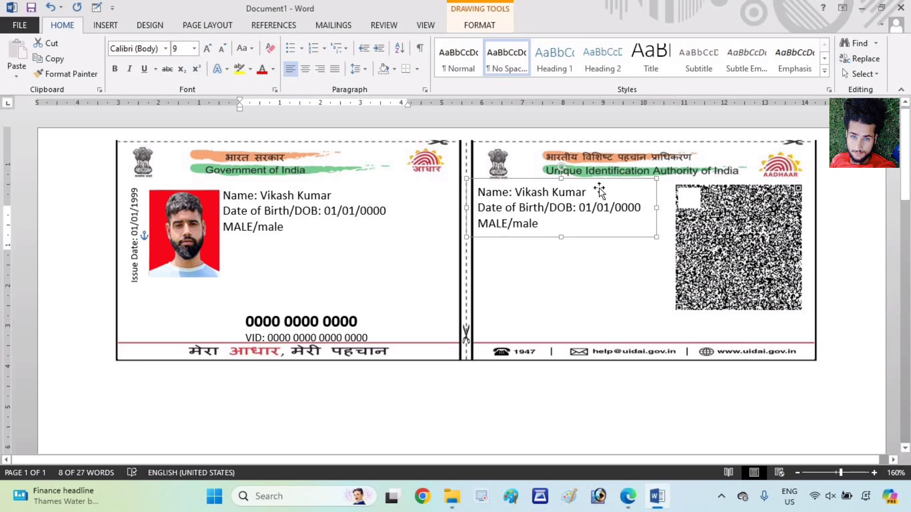
{"action": "left_click", "coordinate": [565, 208]}
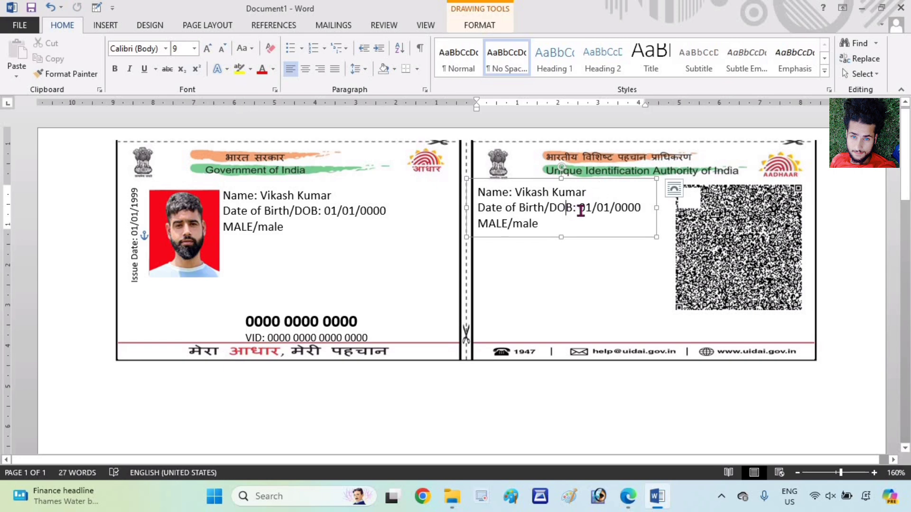
{"action": "key", "text": "ctrl+a"}
{"action": "key", "text": "Delete"}
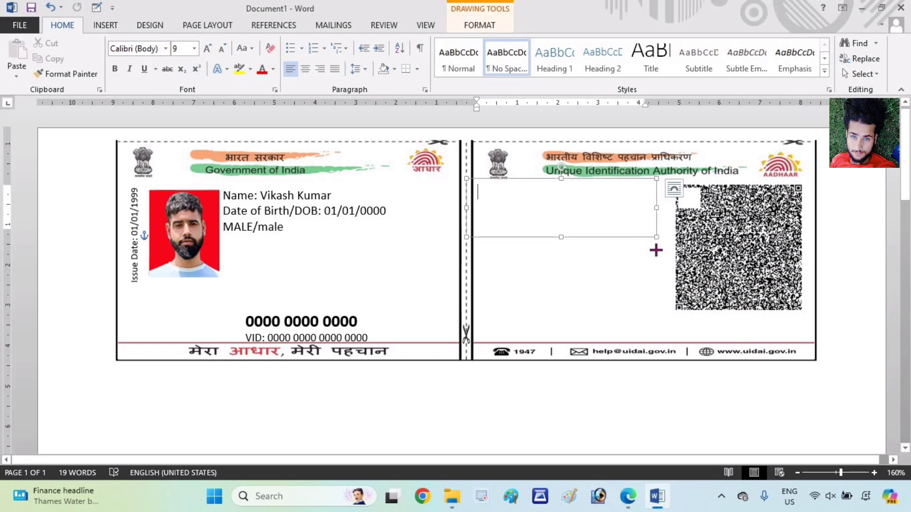
{"action": "left_click_drag", "start_coordinate": [656, 251], "coordinate": [673, 313]}
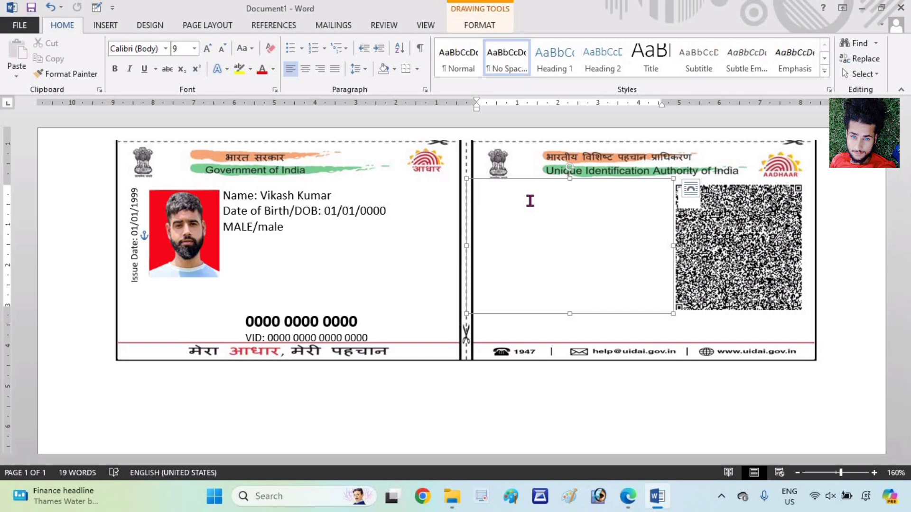
- Type an 'Adress:' heading followed by a three-line sample address ending in the PIN code
{"action": "type", "text": "Adre"}
{"action": "type", "text": "ss:"}
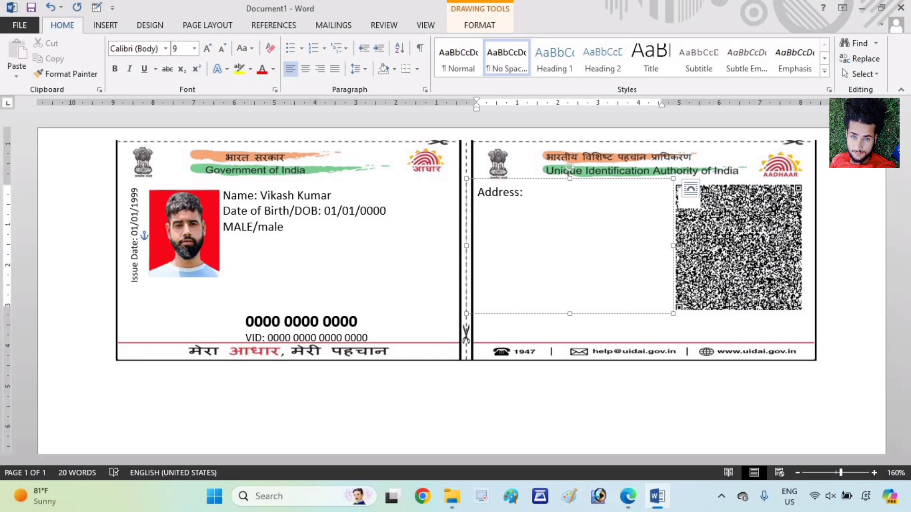
{"action": "type", "text": "Nagri"}
{"action": "type", "text": " Malpora, Kupwar"}
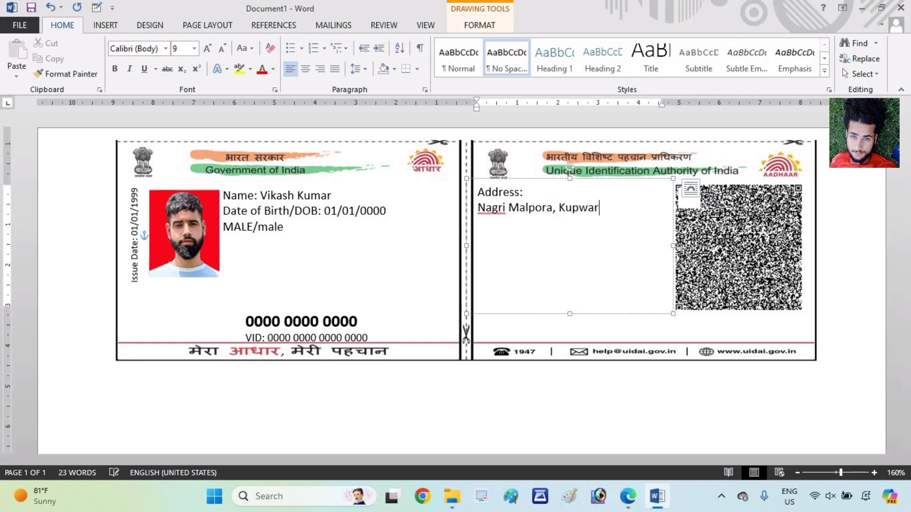
{"action": "type", "text": "a Kupwara"}
{"action": "key", "text": "Return"}
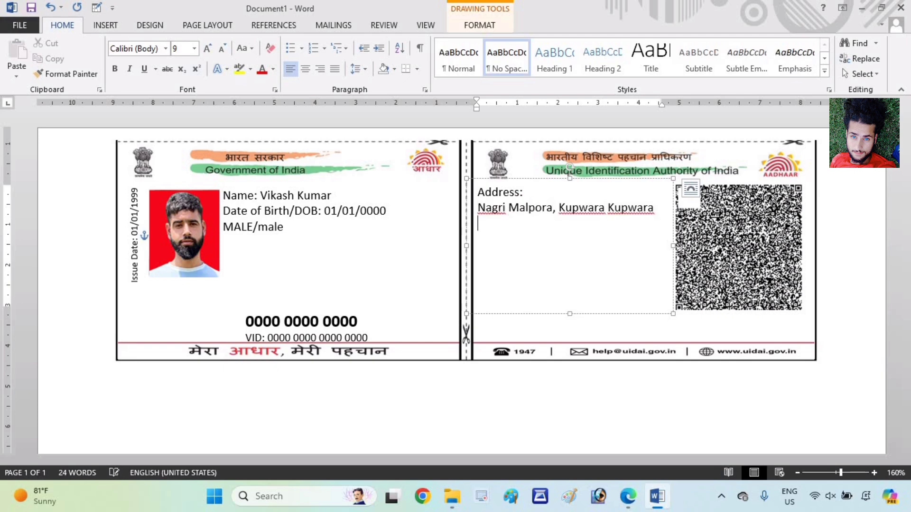
{"action": "type", "text": "ammu and kashmir"}
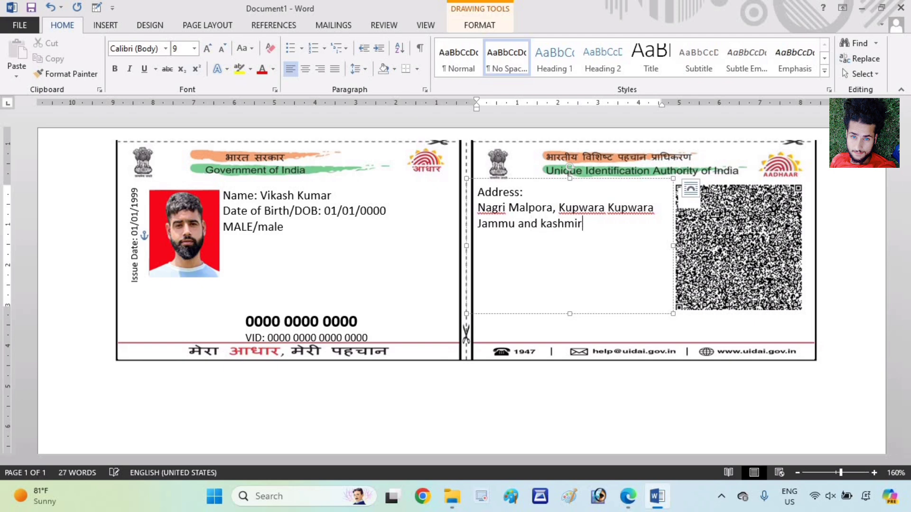
{"action": "type", "text": ", 1"}
{"action": "key", "text": "Return"}
{"action": "type", "text": "193"}
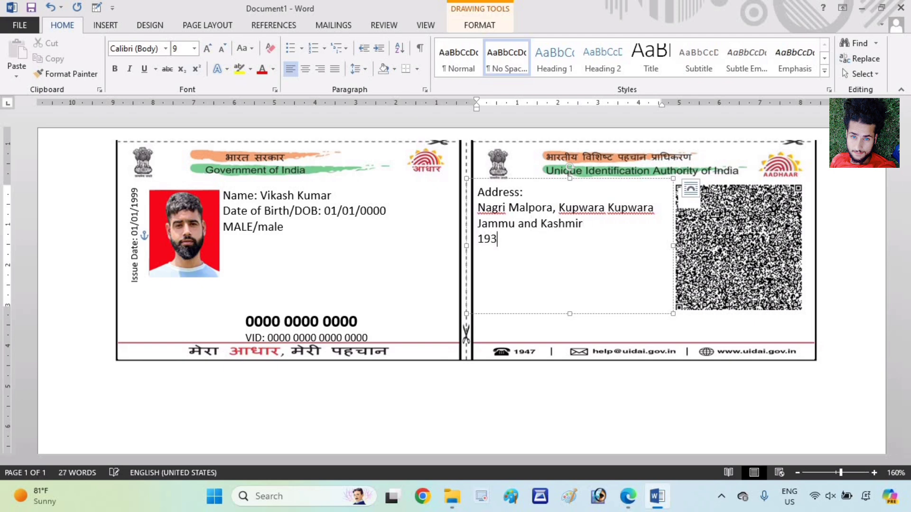
{"action": "type", "text": "222."}
- Dismiss the spelling flags on the address place names, keeping the repeated place name
{"action": "right_click", "coordinate": [487, 212]}
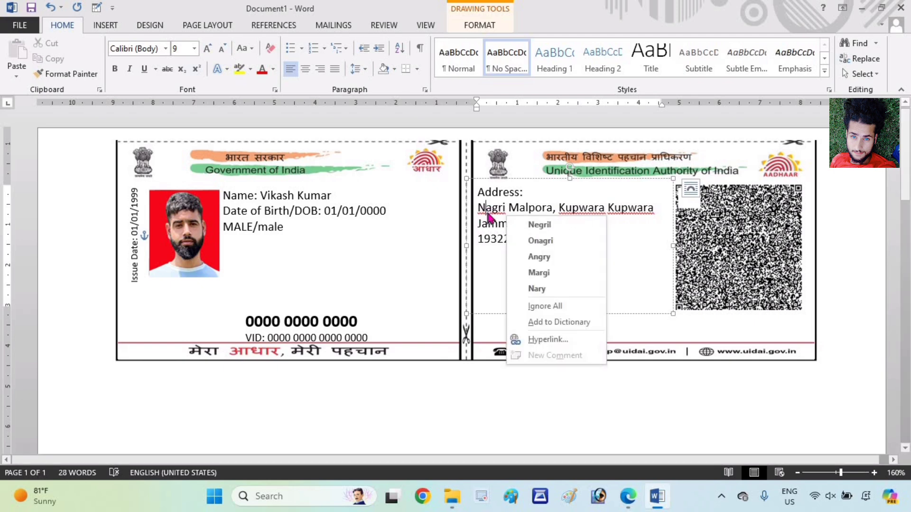
{"action": "left_click", "coordinate": [541, 226]}
{"action": "right_click", "coordinate": [591, 213]}
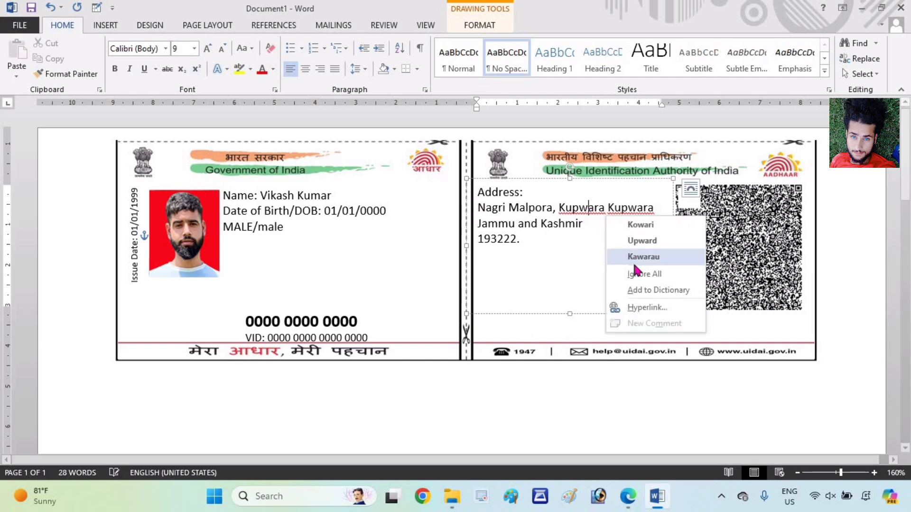
{"action": "left_click", "coordinate": [633, 270]}
{"action": "right_click", "coordinate": [630, 212]}
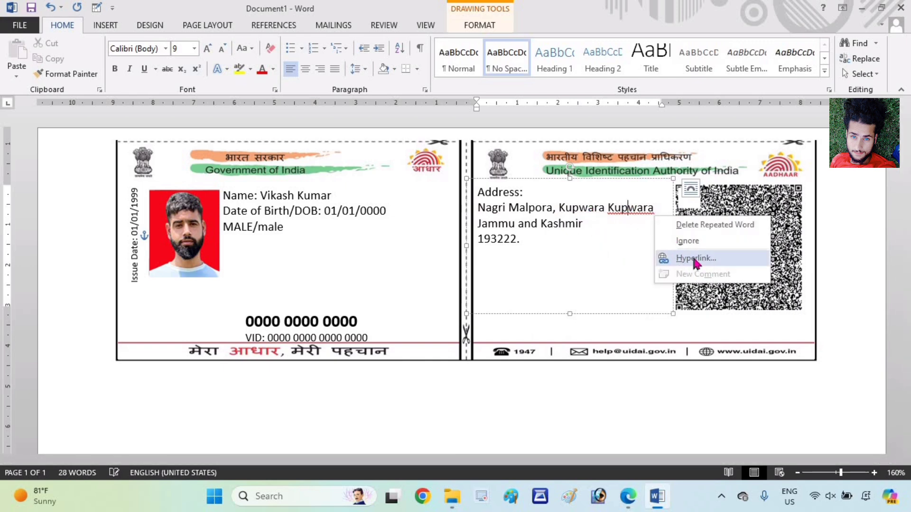
{"action": "left_click", "coordinate": [702, 225]}
{"action": "key", "text": "ctrl+z"}
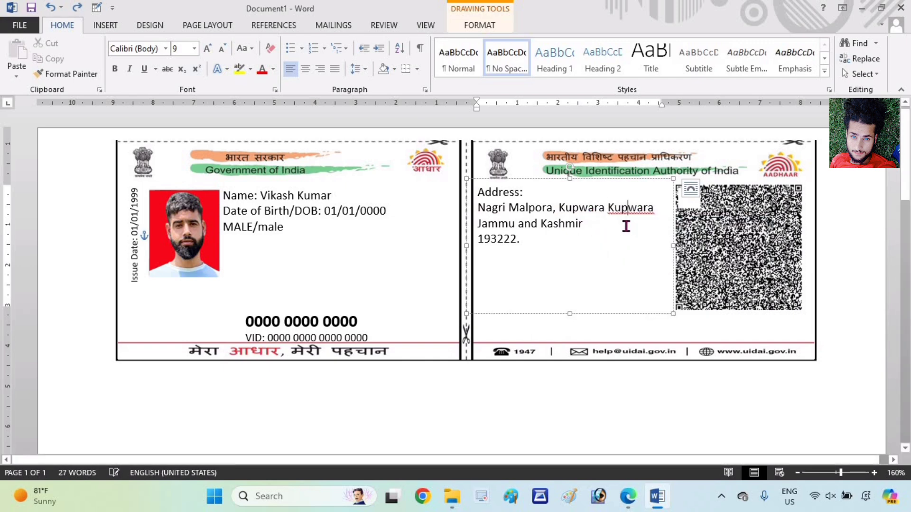
{"action": "right_click", "coordinate": [641, 209]}
{"action": "left_click", "coordinate": [657, 240]}
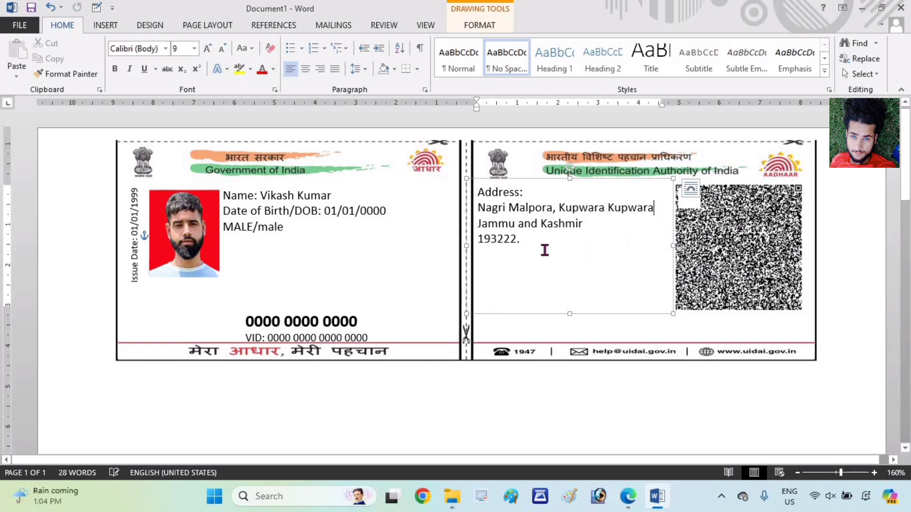
- Nudge the address box up, add a full stop after the PIN code, and shrink the box to fit
{"action": "left_click", "coordinate": [503, 209]}
{"action": "left_click", "coordinate": [475, 190]}
{"action": "left_click_drag", "start_coordinate": [525, 182], "coordinate": [526, 179]}
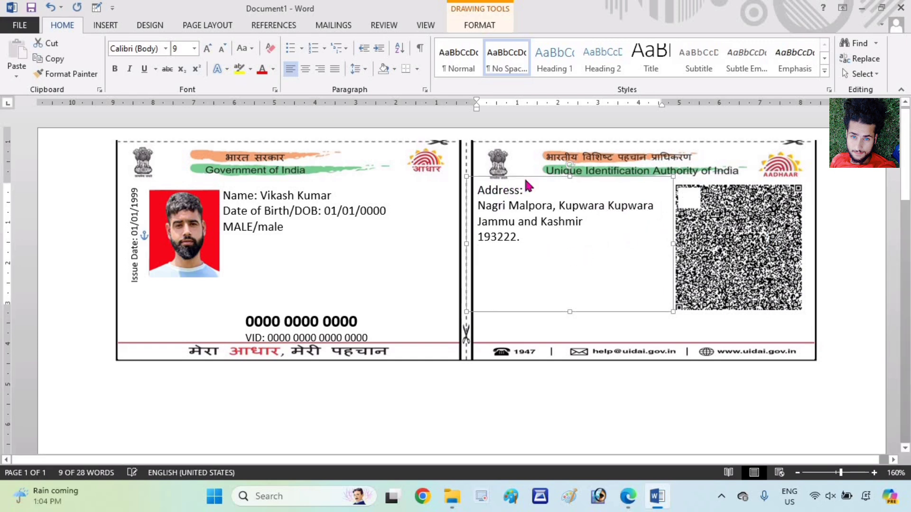
{"action": "left_click", "coordinate": [519, 233]}
{"action": "type", "text": "."}
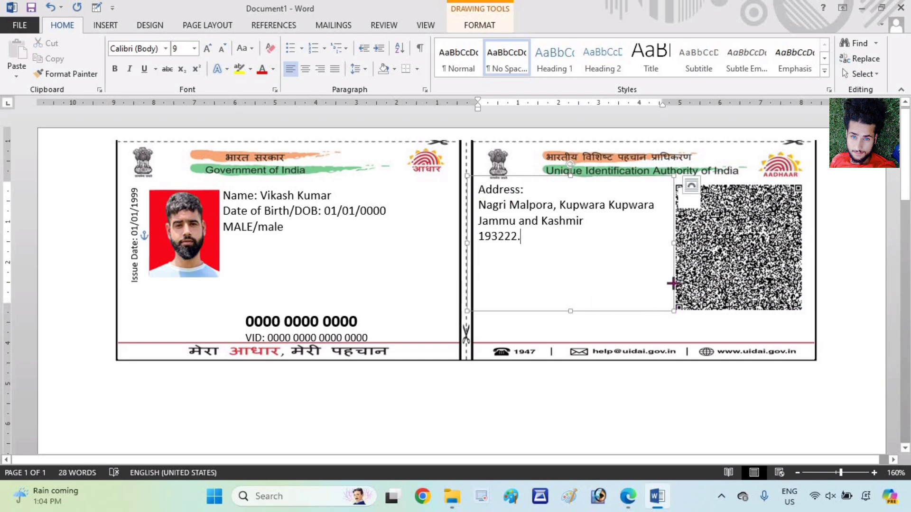
{"action": "left_click_drag", "start_coordinate": [673, 284], "coordinate": [668, 249]}
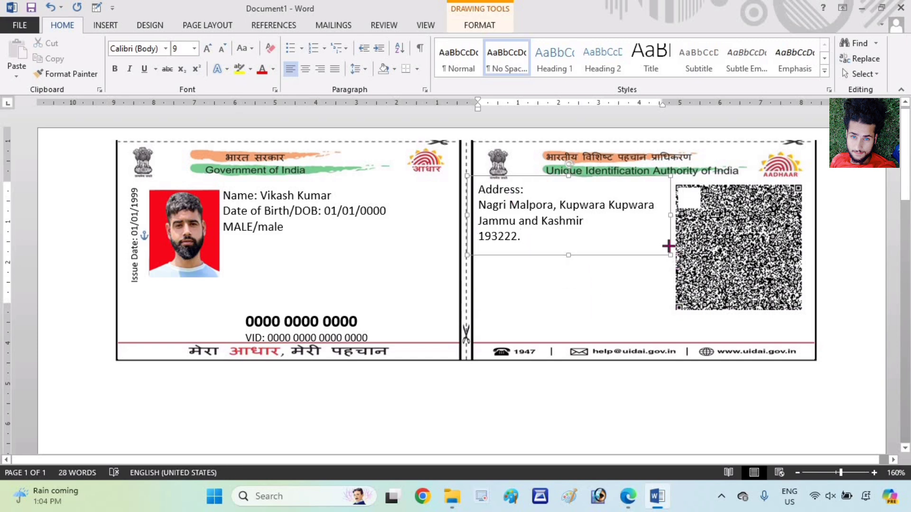
{"action": "left_click", "coordinate": [593, 275]}
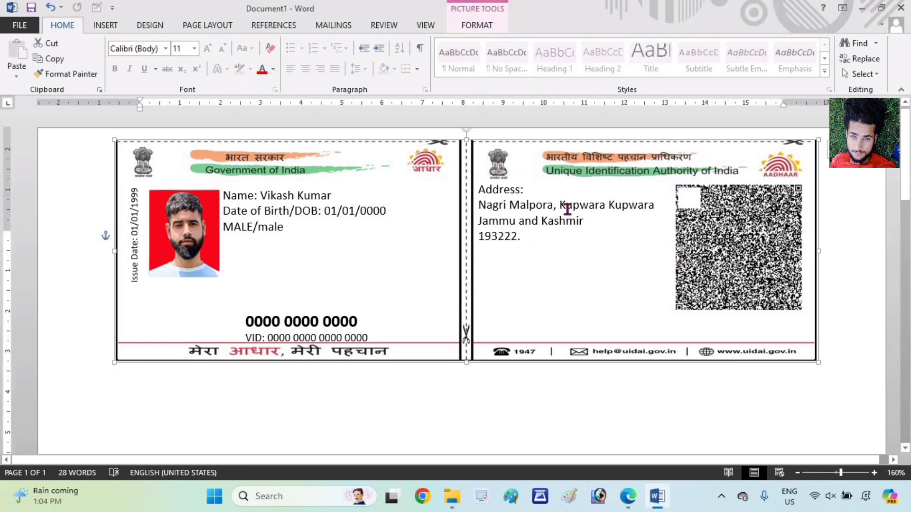
{"action": "left_click", "coordinate": [536, 184]}
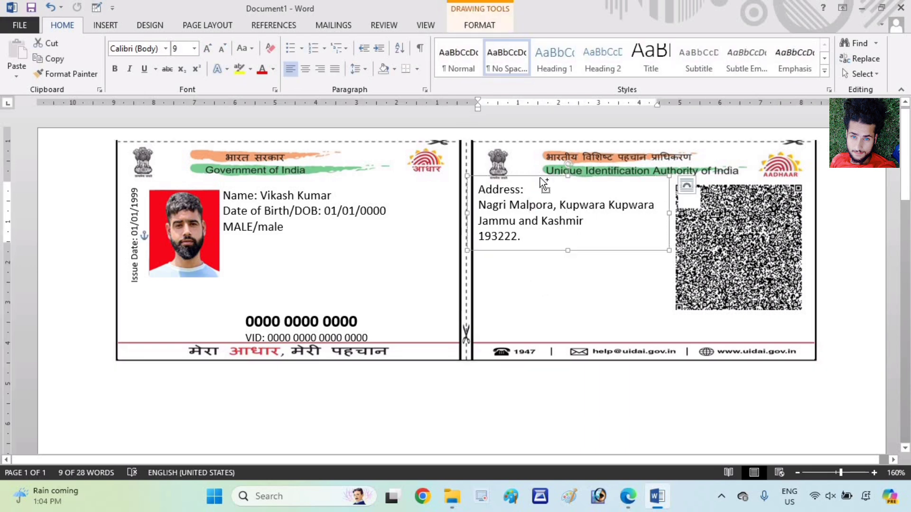
{"action": "left_click", "coordinate": [537, 307]}
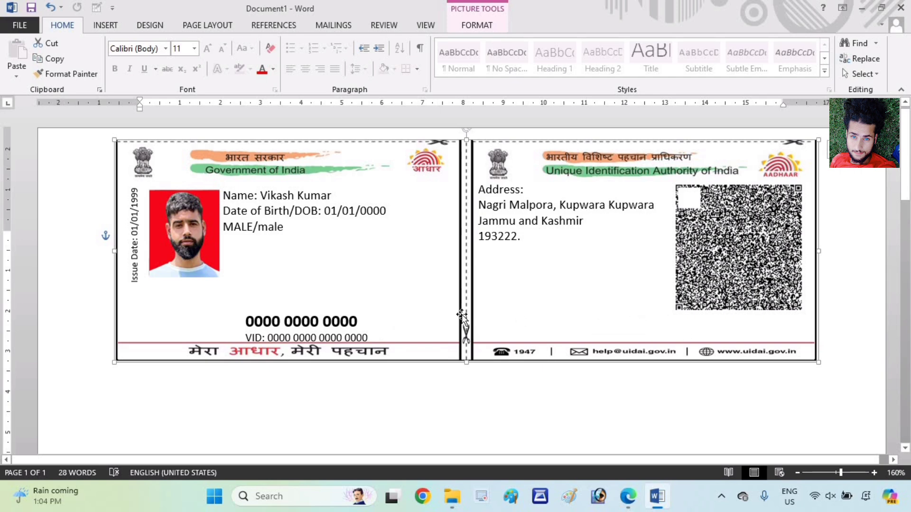
{"action": "left_click", "coordinate": [303, 326]}
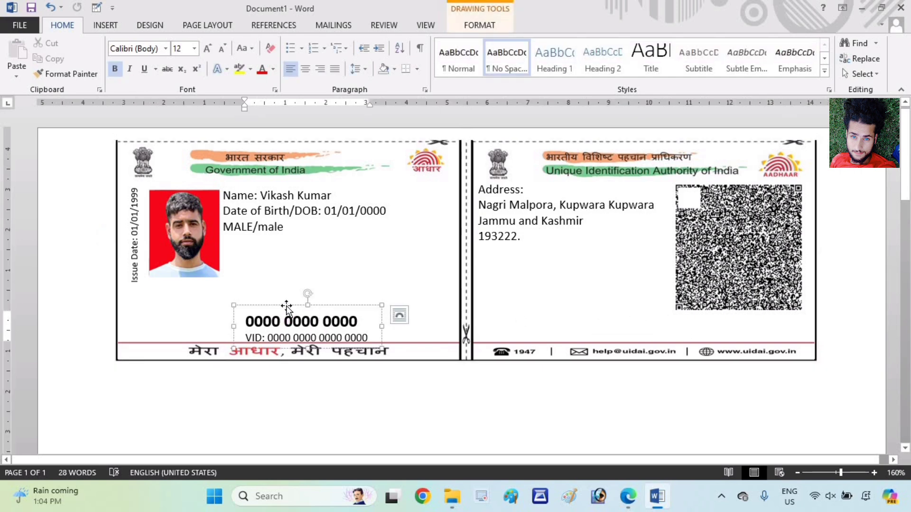
- Duplicate the Aadhaar number and VID box and place the copy beneath the QR code
{"action": "left_click", "coordinate": [286, 306]}
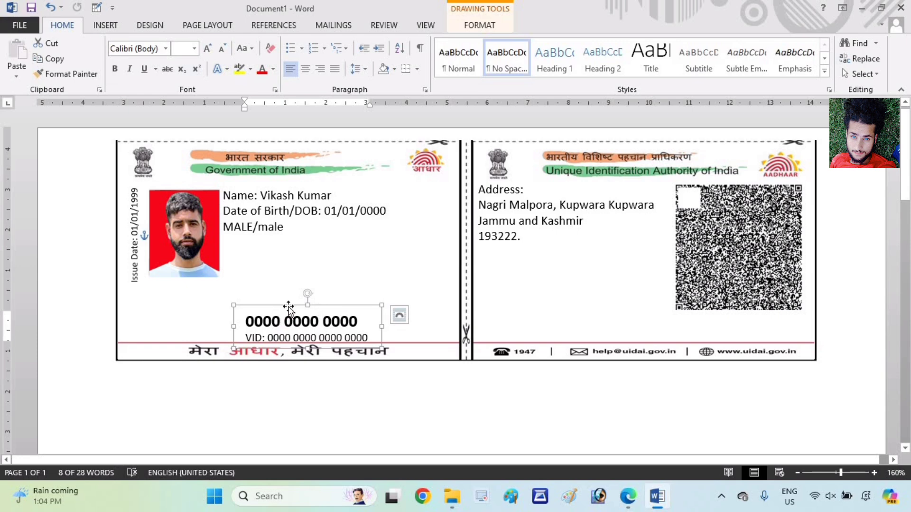
{"action": "key", "text": "ctrl+c"}
{"action": "key", "text": "ctrl+v"}
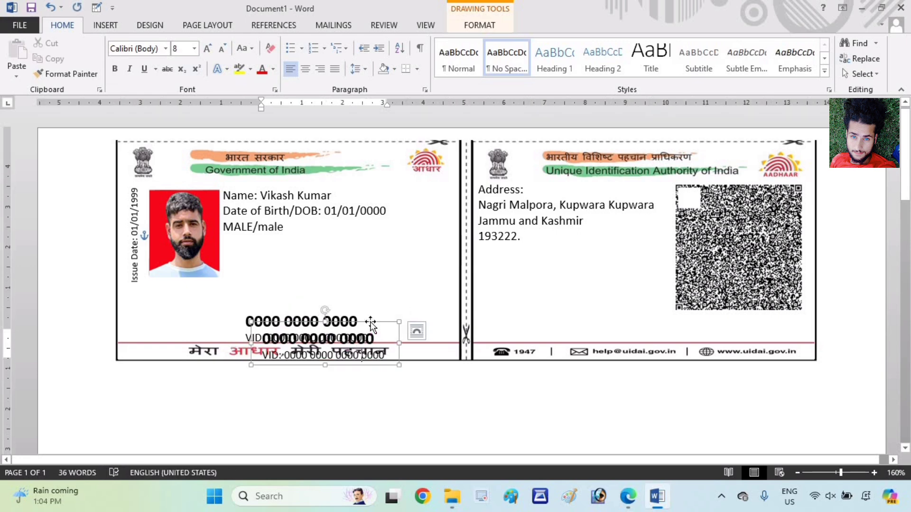
{"action": "mouse_move", "coordinate": [370, 324]}
{"action": "left_mouse_down"}
{"action": "mouse_move", "coordinate": [691, 304]}
{"action": "mouse_move", "coordinate": [682, 306]}
{"action": "left_mouse_up"}
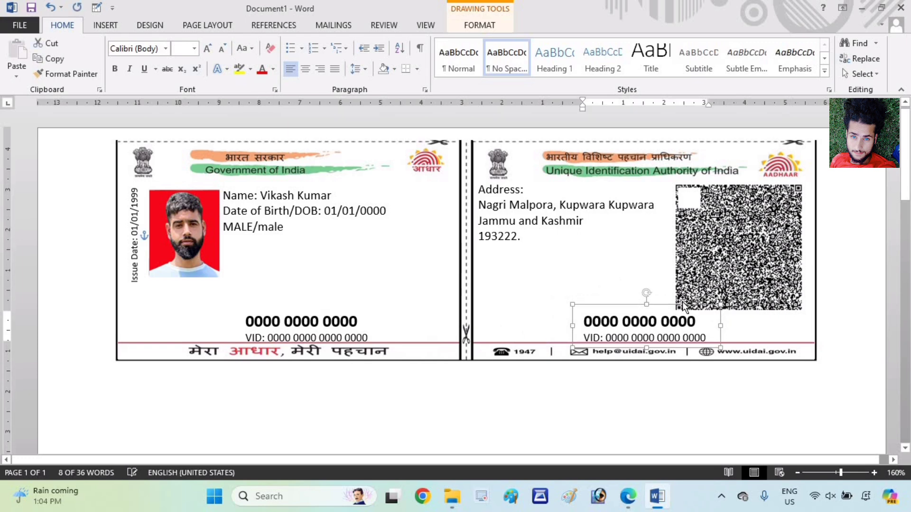
{"action": "left_click", "coordinate": [623, 280]}
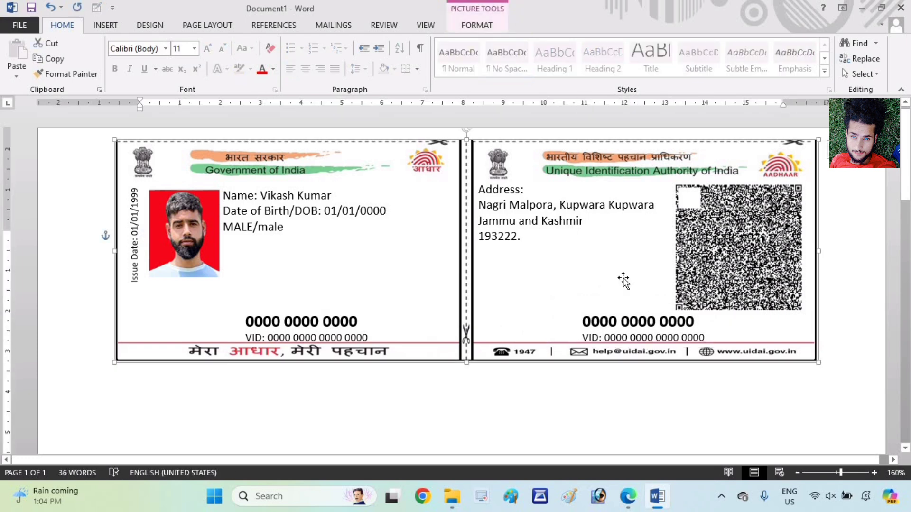
{"action": "left_click", "coordinate": [604, 298]}
{"action": "left_click", "coordinate": [619, 250]}
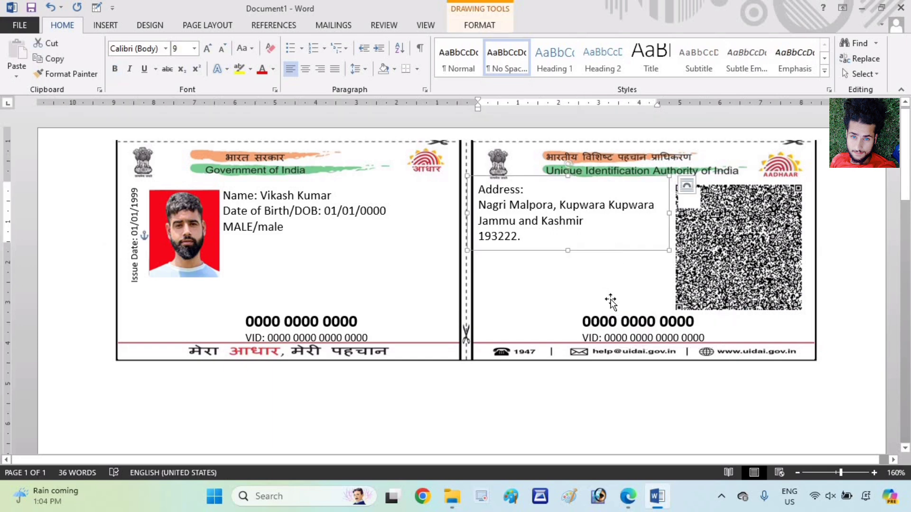
{"action": "left_click", "coordinate": [611, 302]}
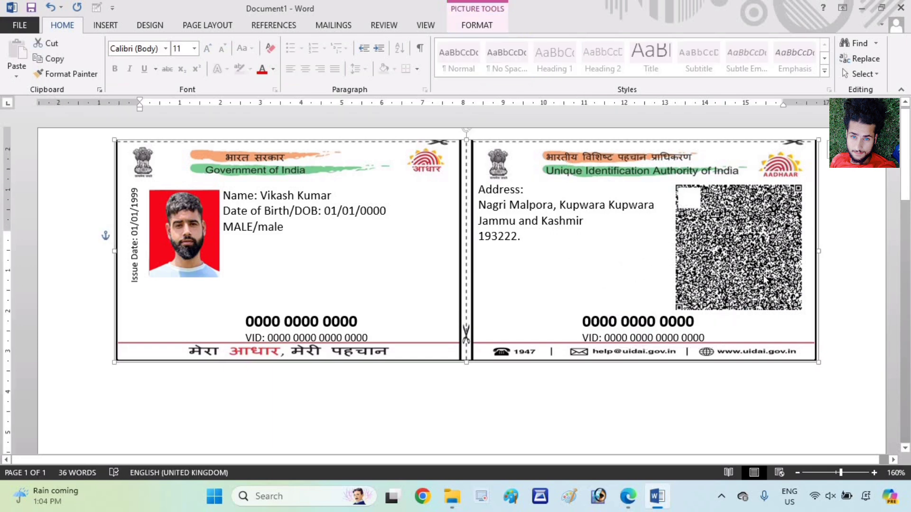
{"action": "left_click", "coordinate": [468, 416]}
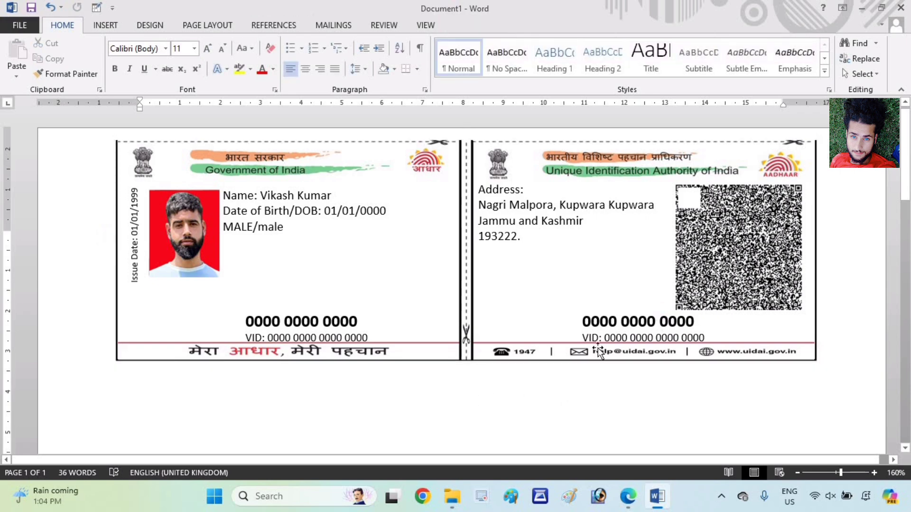
{"action": "left_click", "coordinate": [728, 225]}
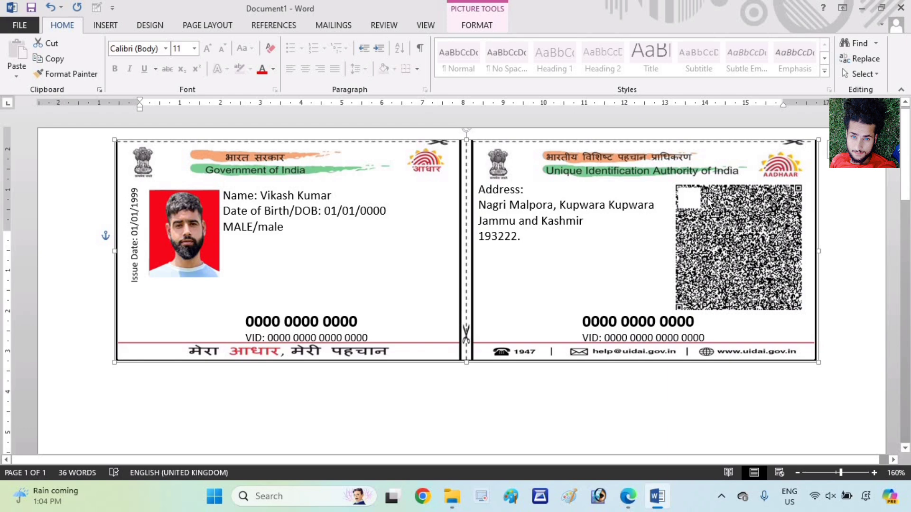
{"action": "left_click", "coordinate": [547, 384]}
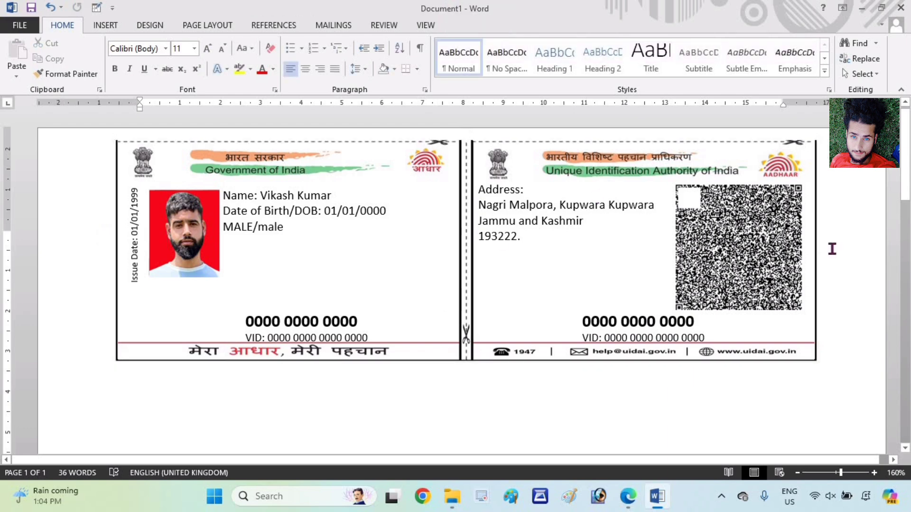
{"action": "left_click", "coordinate": [707, 232]}
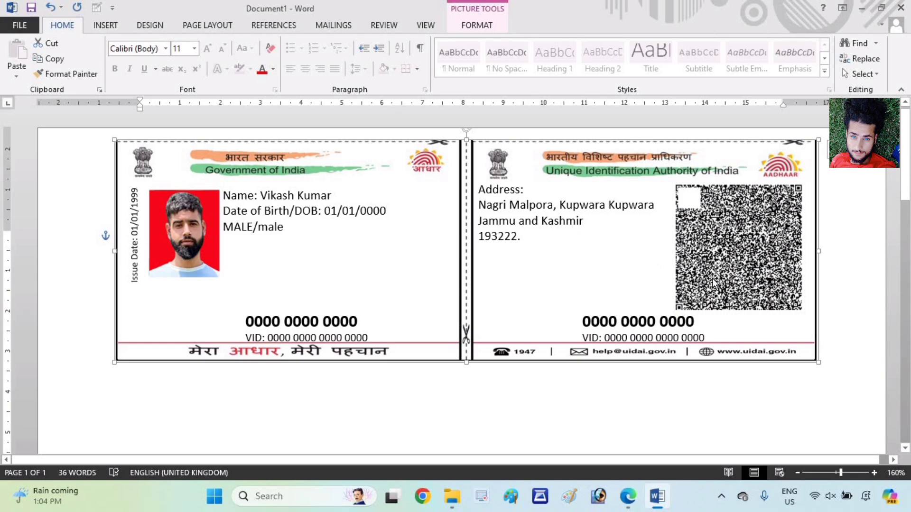
{"action": "left_click", "coordinate": [339, 380]}
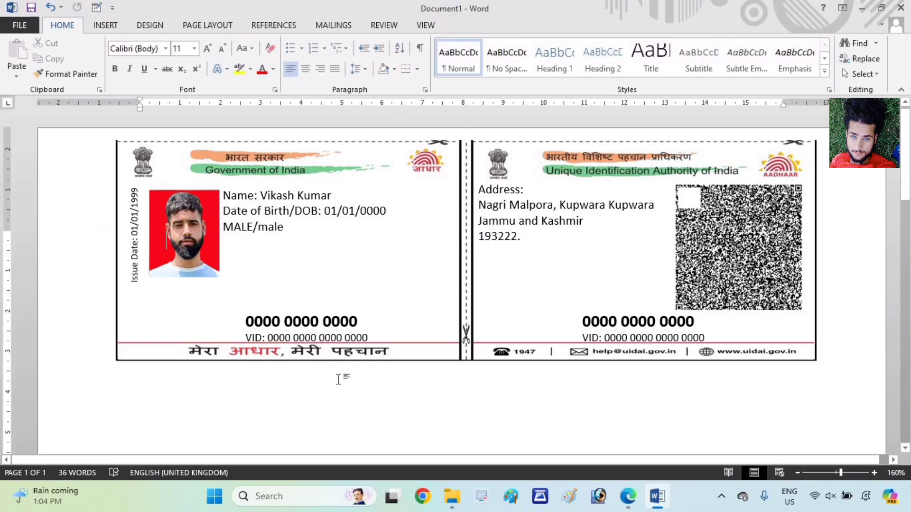
{"action": "left_click", "coordinate": [494, 296]}
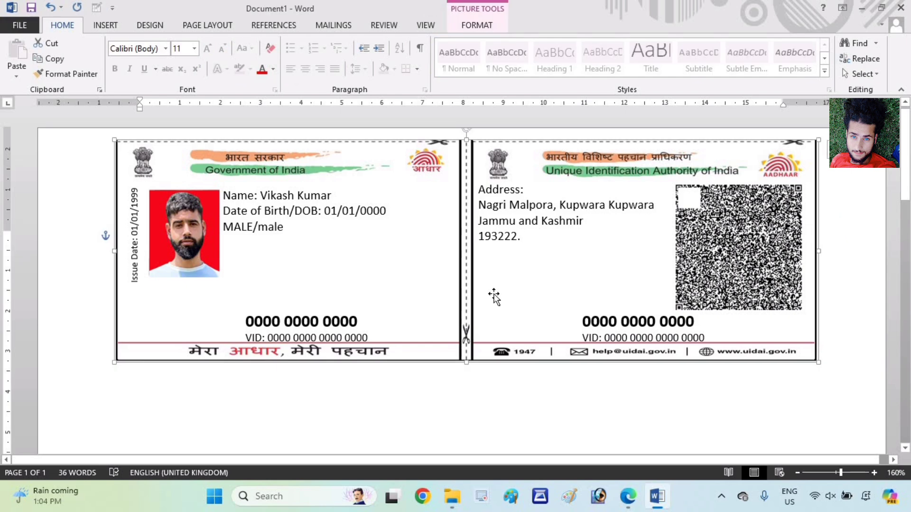
{"action": "left_click", "coordinate": [180, 229]}
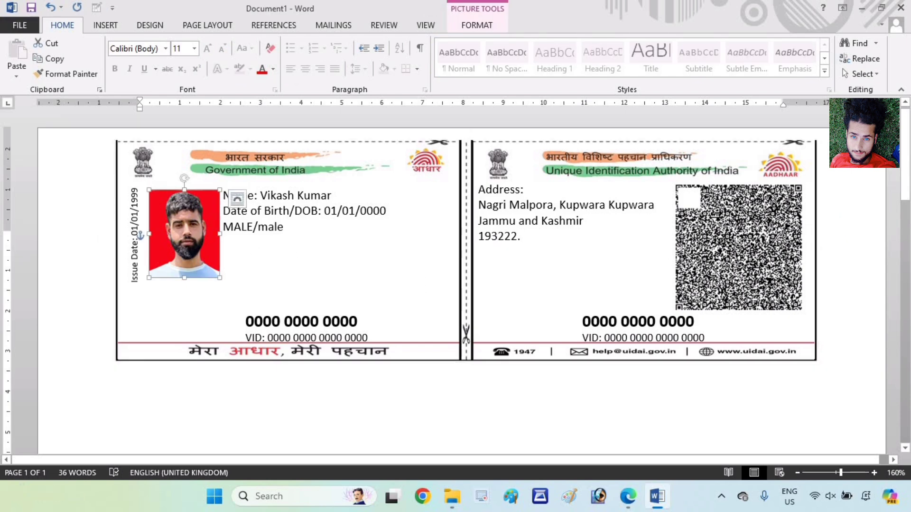
{"action": "left_click", "coordinate": [638, 249]}
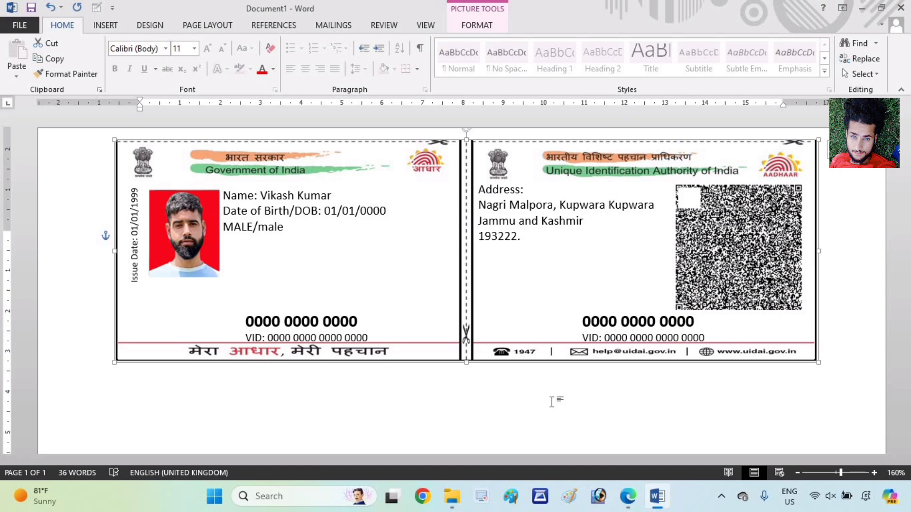
{"action": "left_click", "coordinate": [273, 210]}
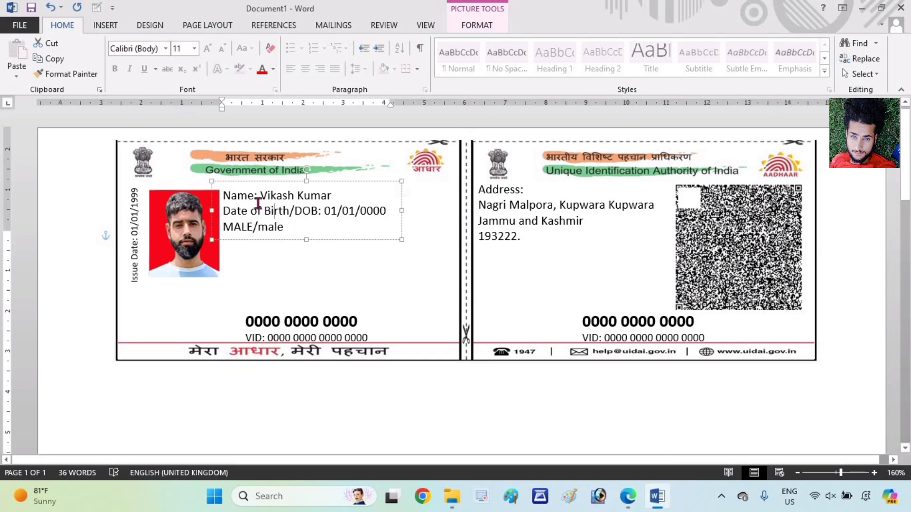
{"action": "left_click", "coordinate": [514, 208]}
{"action": "left_click", "coordinate": [317, 211]}
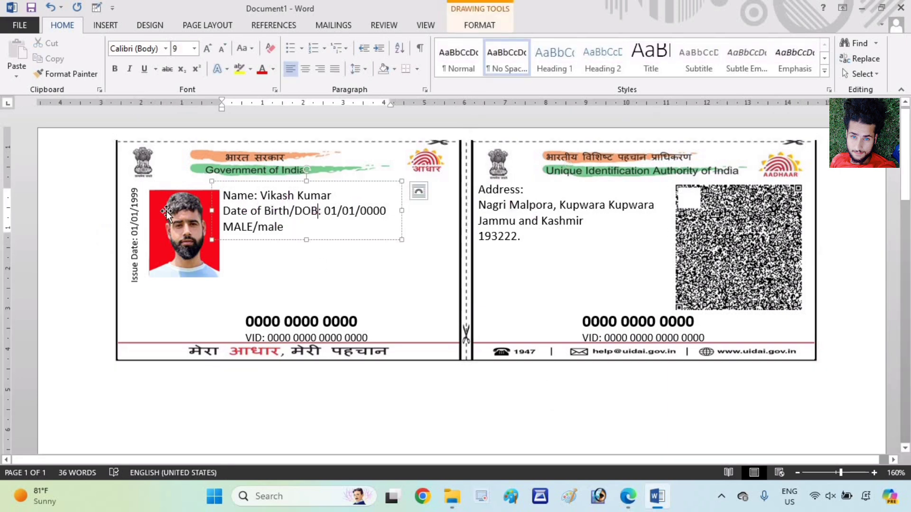
{"action": "left_click", "coordinate": [553, 204]}
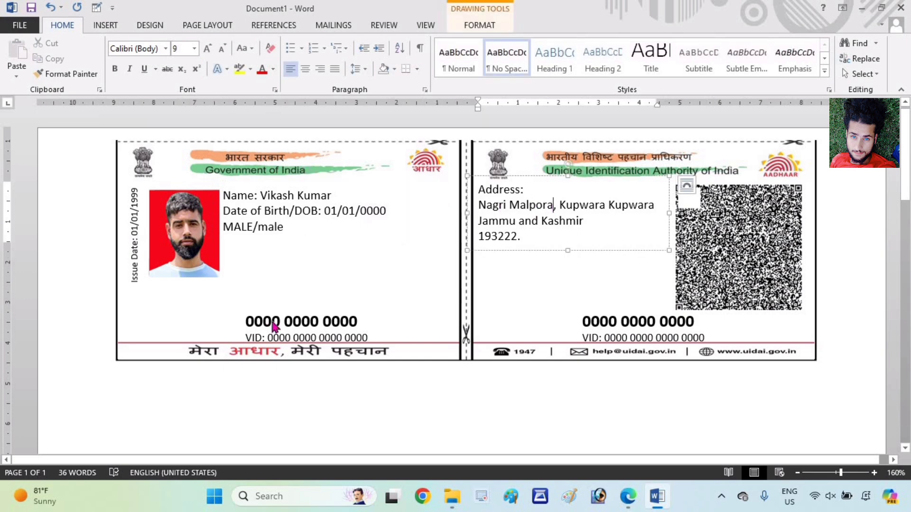
{"action": "left_click", "coordinate": [315, 323]}
{"action": "left_click", "coordinate": [659, 322]}
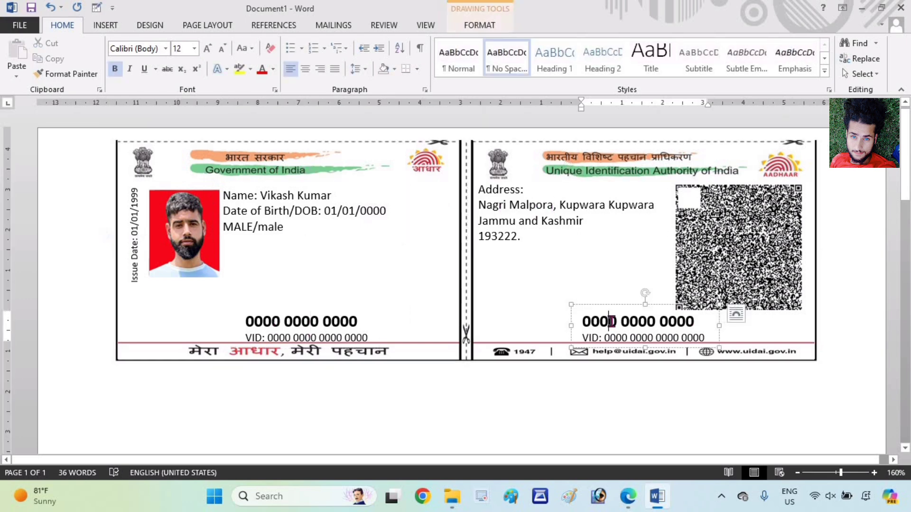
{"action": "left_click", "coordinate": [374, 401]}
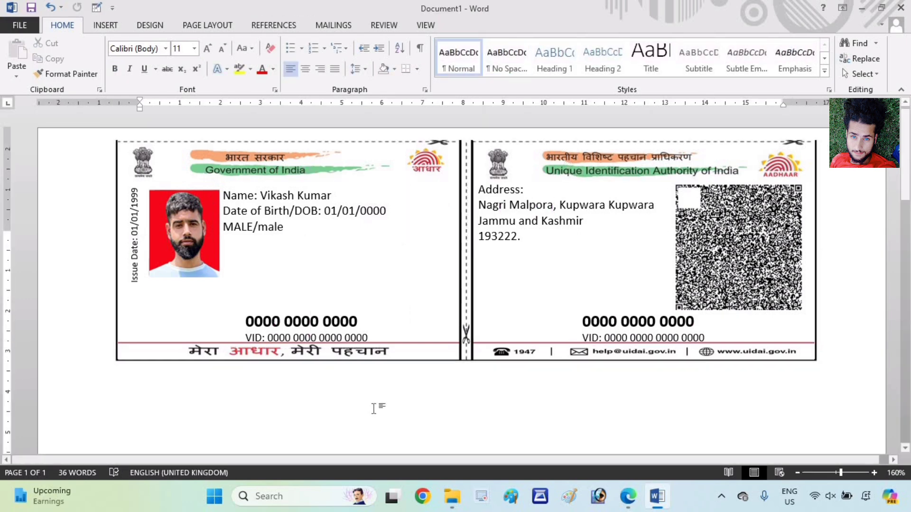